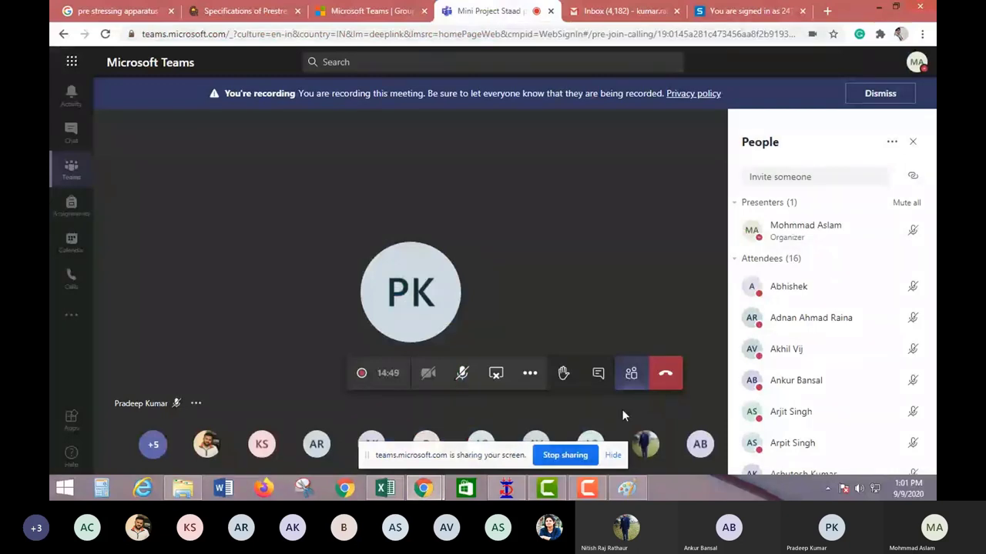
Step: Unmute the microphone from the Teams meeting toolbar
click(462, 372)
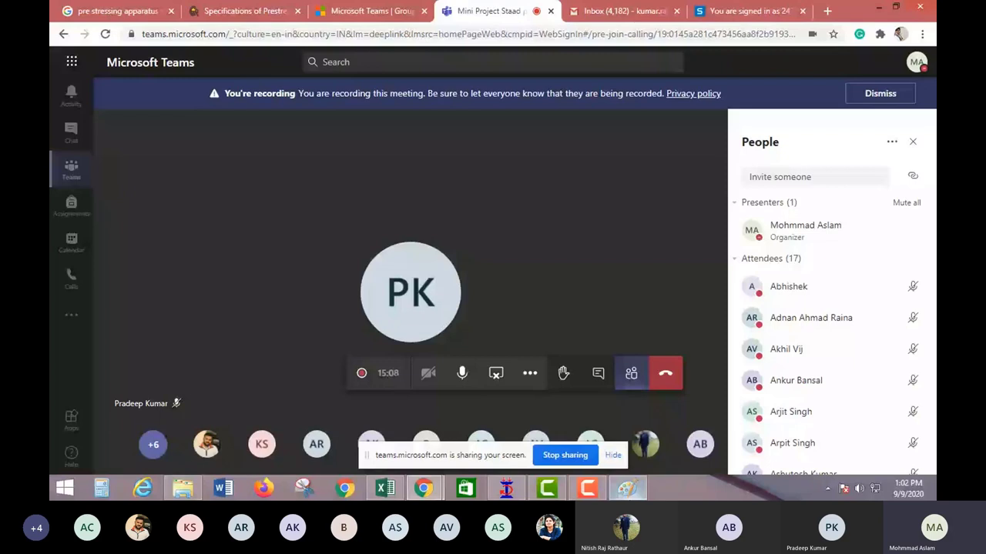
mouse_move(630, 372)
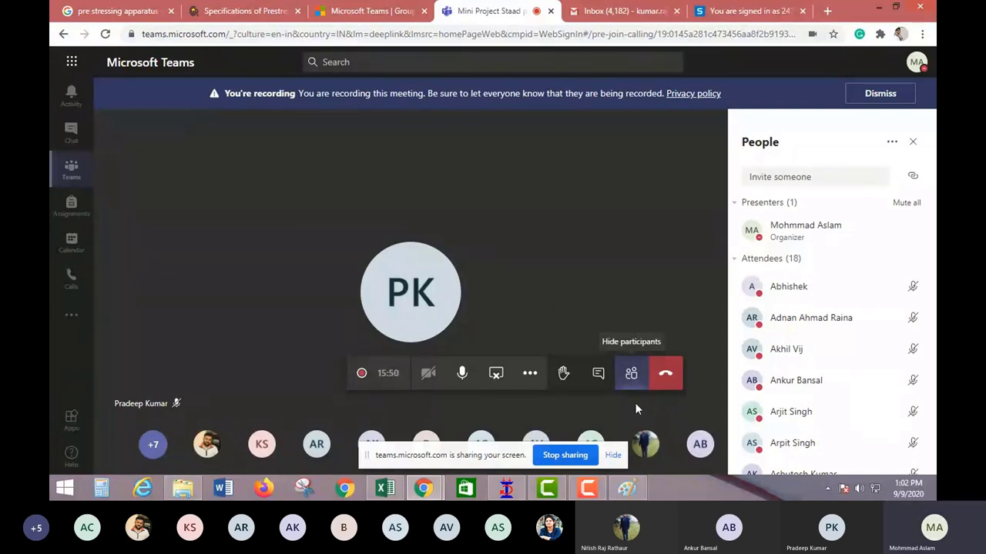
Step: Sketch the plan outline, middle wall and room partitions with the Paint brush
click(627, 488)
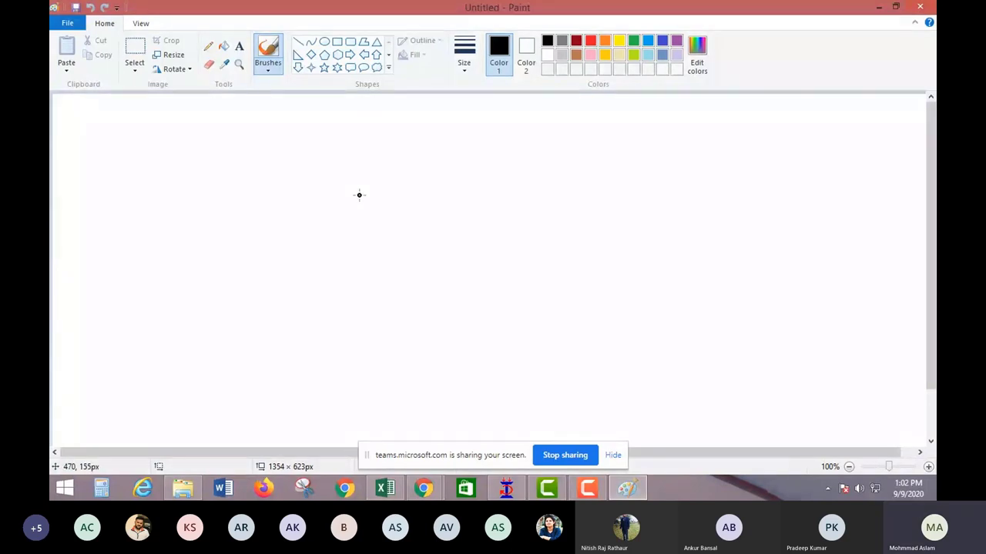
mouse_move(299, 157)
mouse_down()
mouse_move(639, 158)
mouse_move(660, 378)
mouse_up()
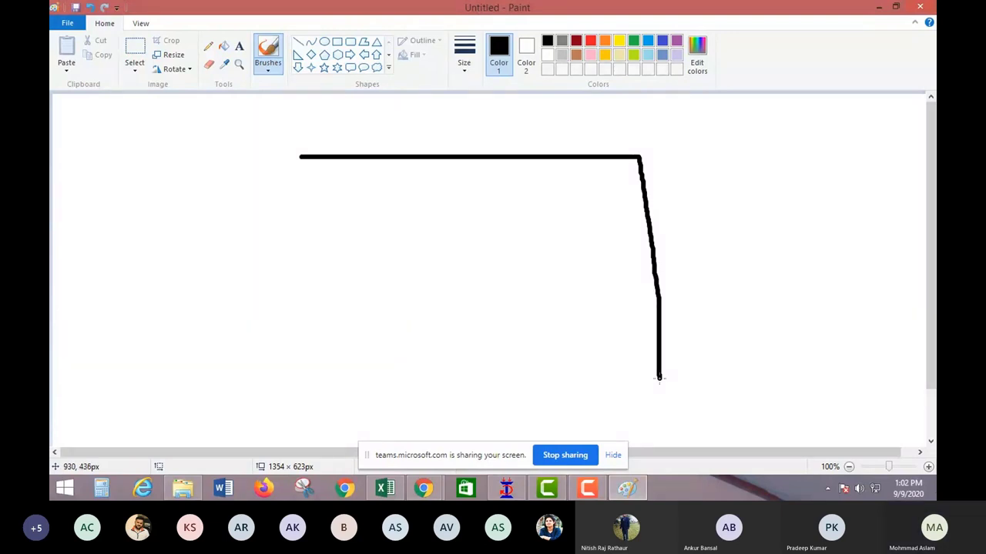
key(ctrl+z)
mouse_move(287, 137)
mouse_down()
mouse_move(608, 135)
mouse_move(626, 194)
mouse_move(645, 356)
mouse_move(352, 371)
mouse_move(288, 270)
mouse_move(286, 139)
mouse_up()
mouse_move(287, 251)
mouse_down()
mouse_move(397, 247)
mouse_move(394, 133)
mouse_up()
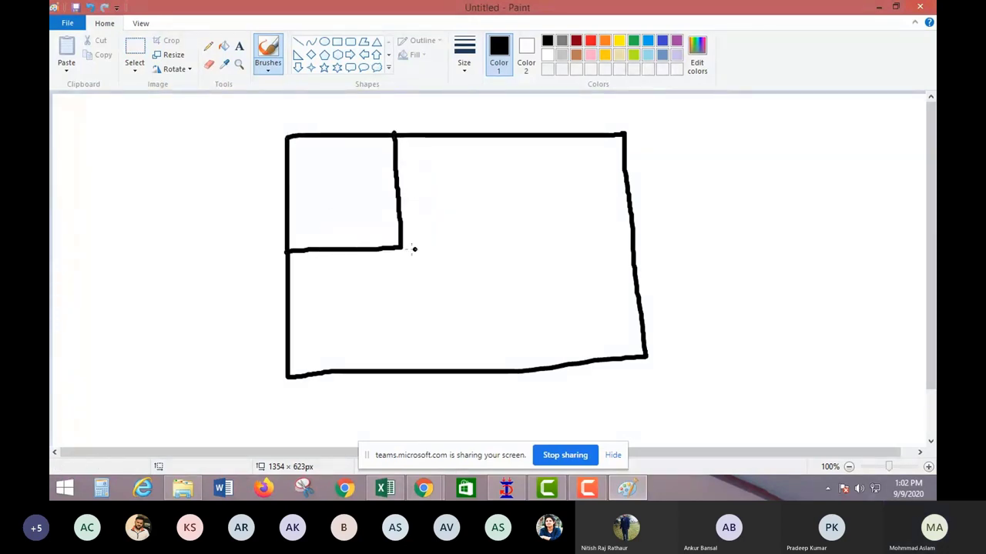
mouse_move(401, 247)
mouse_down()
mouse_move(465, 246)
mouse_move(468, 371)
mouse_up()
drag(462, 245, 633, 240)
drag(518, 135, 522, 242)
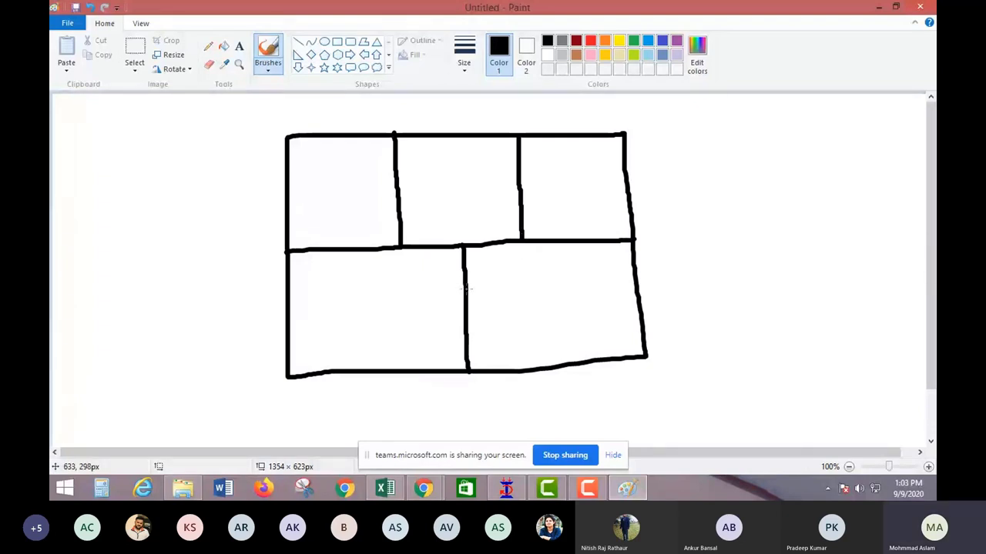
Step: Draw a small square crossed with an X beside the central partition
drag(466, 289, 528, 290)
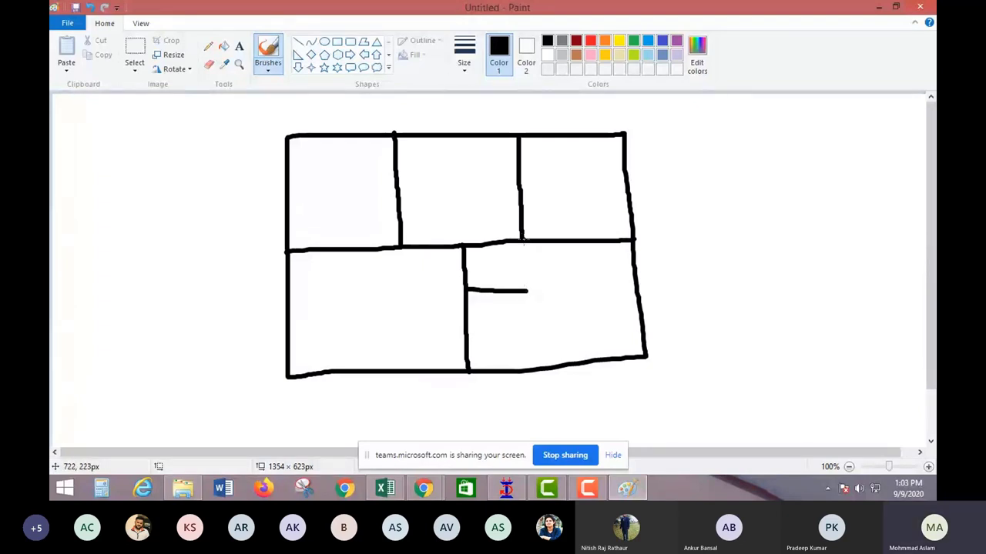
drag(523, 241, 524, 289)
drag(522, 244, 467, 288)
drag(464, 246, 524, 289)
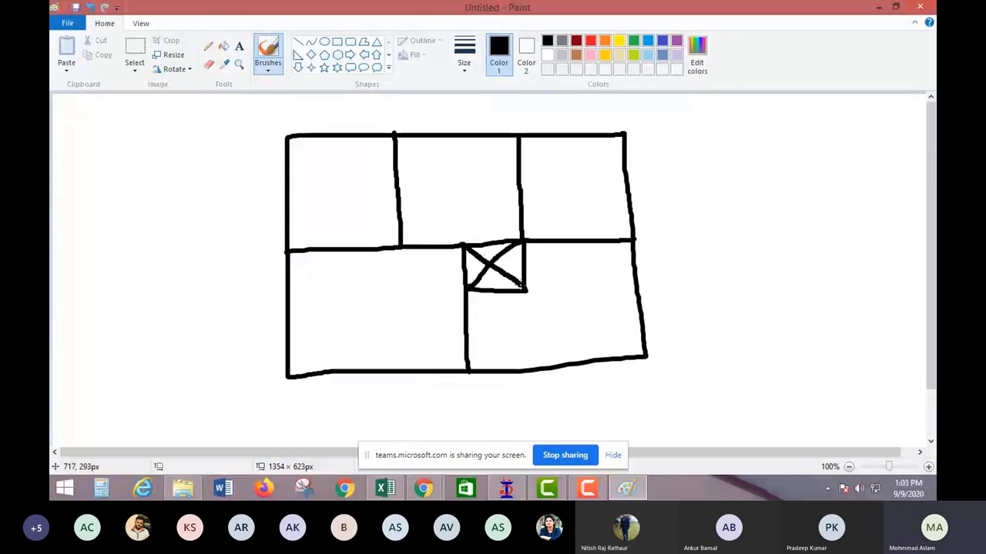
Step: Write 3, 4, 3 above the top rooms and 3, 4 along the left side
drag(327, 104, 332, 118)
drag(439, 99, 452, 127)
mouse_move(537, 103)
mouse_down()
mouse_move(549, 114)
mouse_move(536, 126)
mouse_up()
mouse_move(228, 151)
mouse_down()
mouse_move(239, 162)
mouse_move(229, 181)
mouse_up()
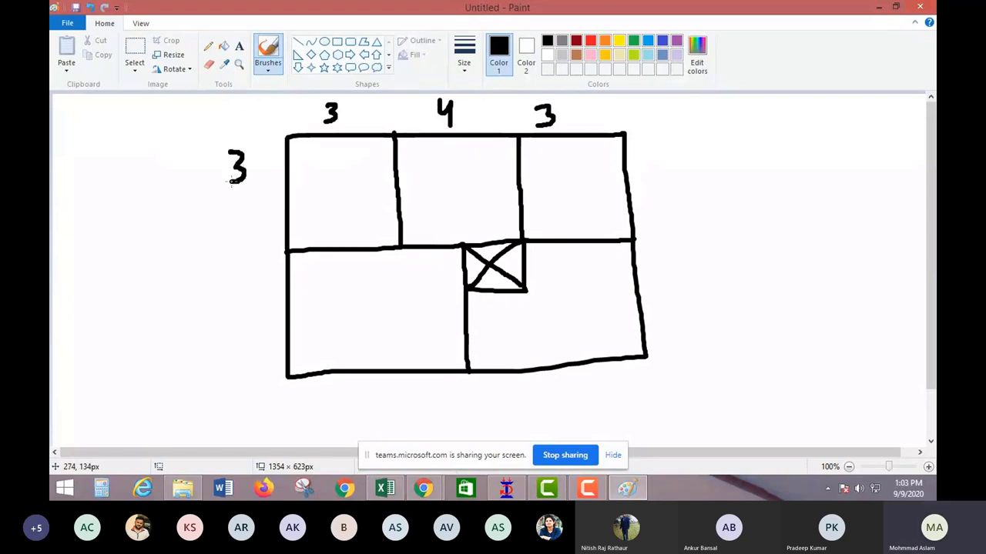
mouse_move(225, 289)
mouse_down()
mouse_move(254, 307)
mouse_move(253, 331)
mouse_up()
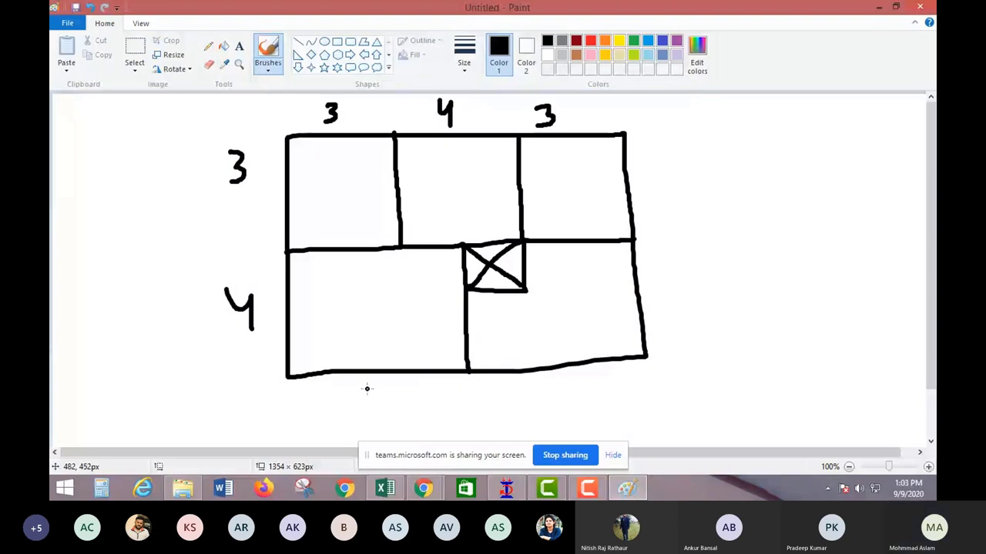
Step: Write 5 and 5 below, 1 and 1 by the box, and dab a red corner dot
drag(388, 387, 368, 387)
drag(368, 387, 366, 416)
mouse_move(562, 384)
mouse_down()
mouse_move(551, 385)
mouse_move(552, 412)
mouse_up()
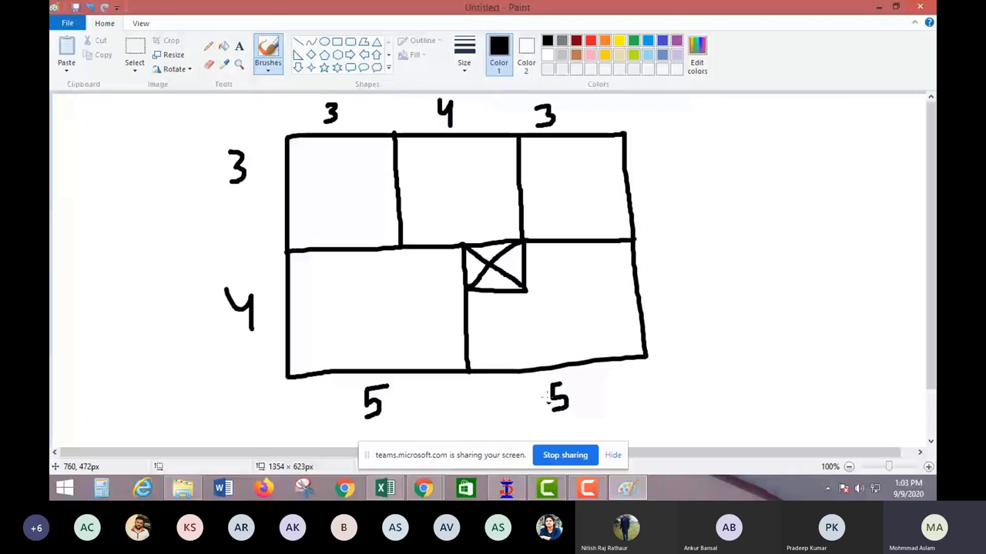
drag(487, 297, 486, 312)
drag(540, 255, 541, 270)
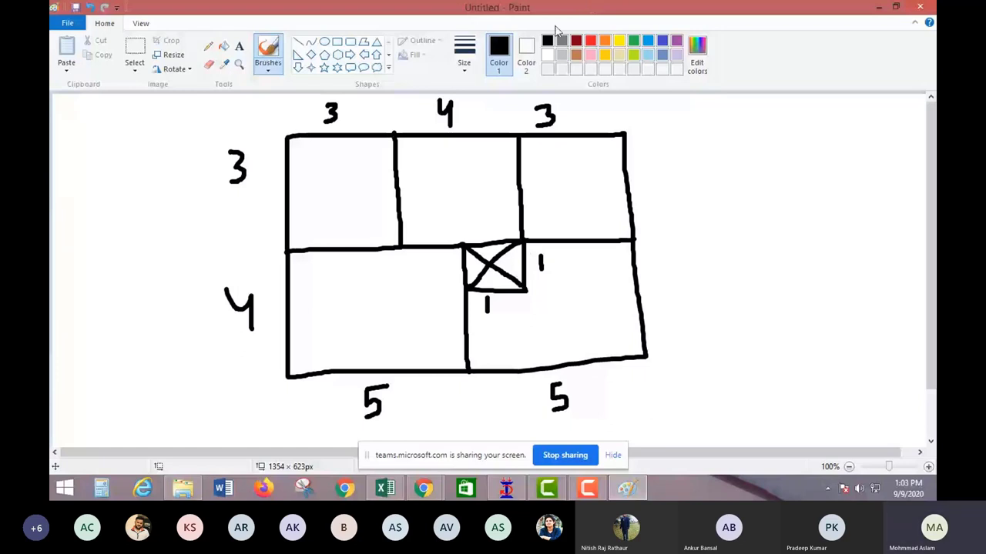
click(590, 40)
click(271, 144)
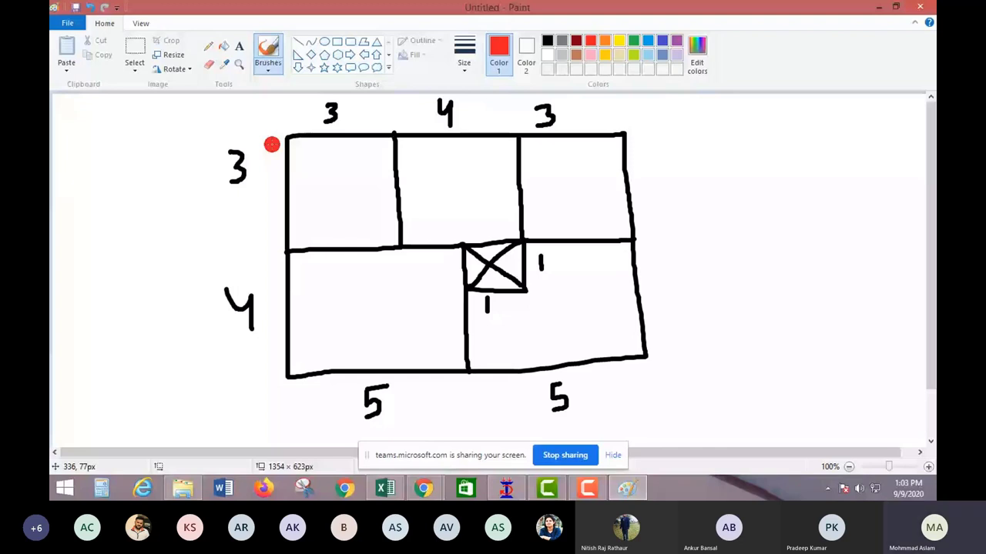
Step: Draw a small red square and move copies onto the plan's wall junctions
click(337, 41)
drag(80, 140, 101, 162)
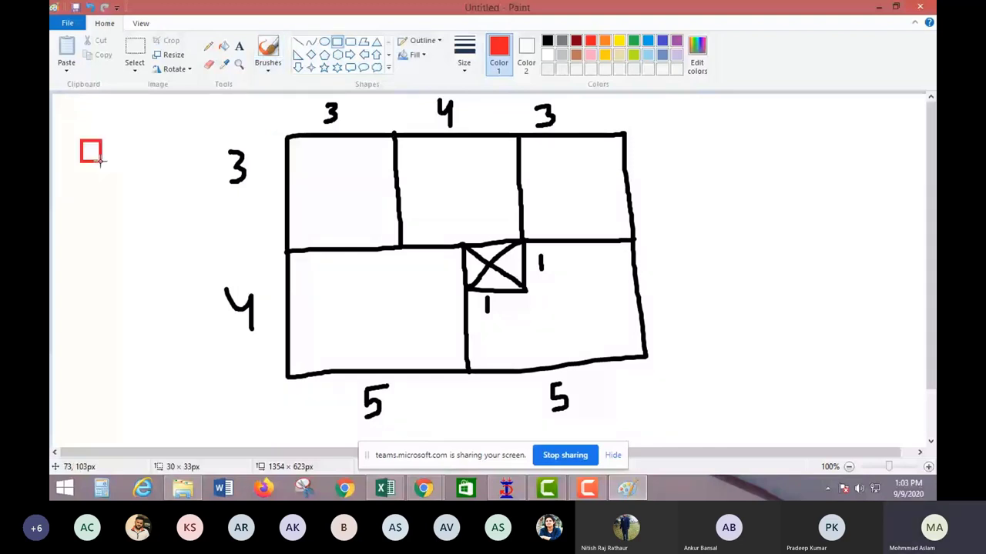
click(135, 62)
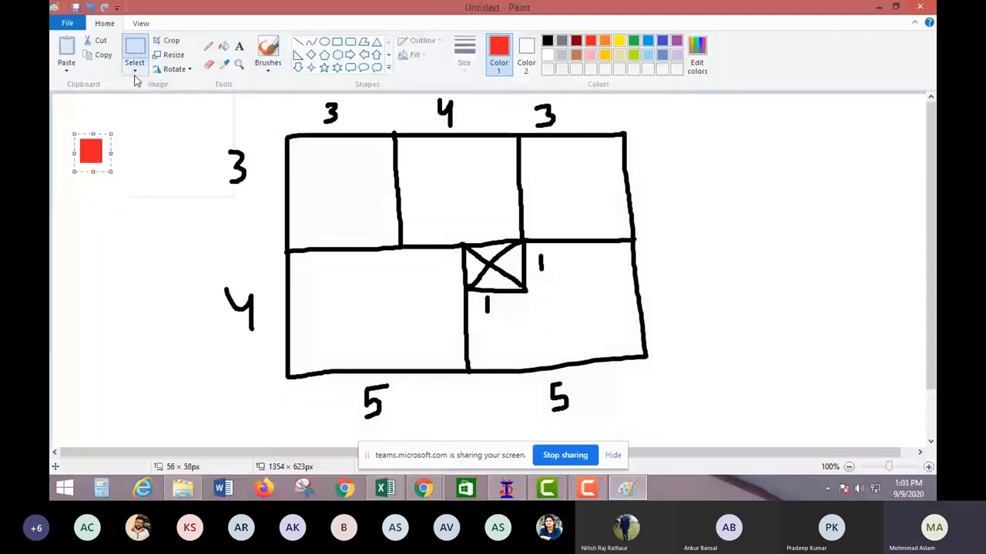
mouse_move(80, 140)
mouse_down()
mouse_move(102, 163)
mouse_move(293, 139)
mouse_move(292, 372)
mouse_move(640, 361)
mouse_move(628, 145)
mouse_move(395, 131)
mouse_move(406, 248)
mouse_up()
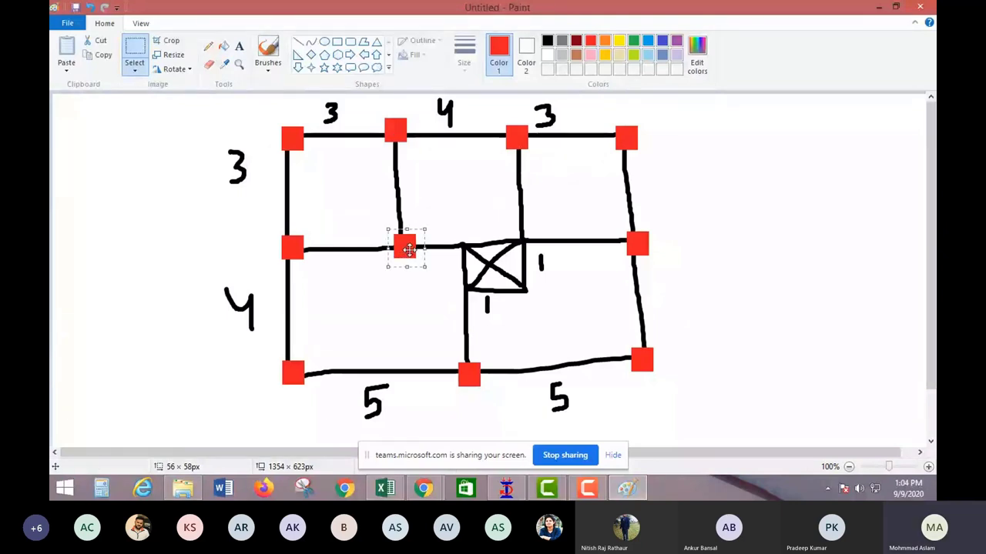
drag(408, 250, 463, 243)
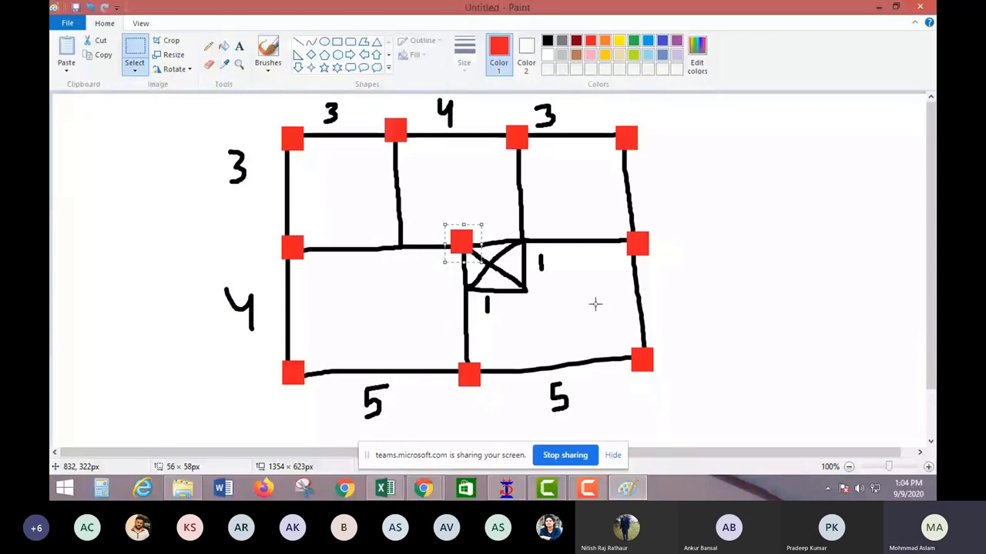
click(594, 305)
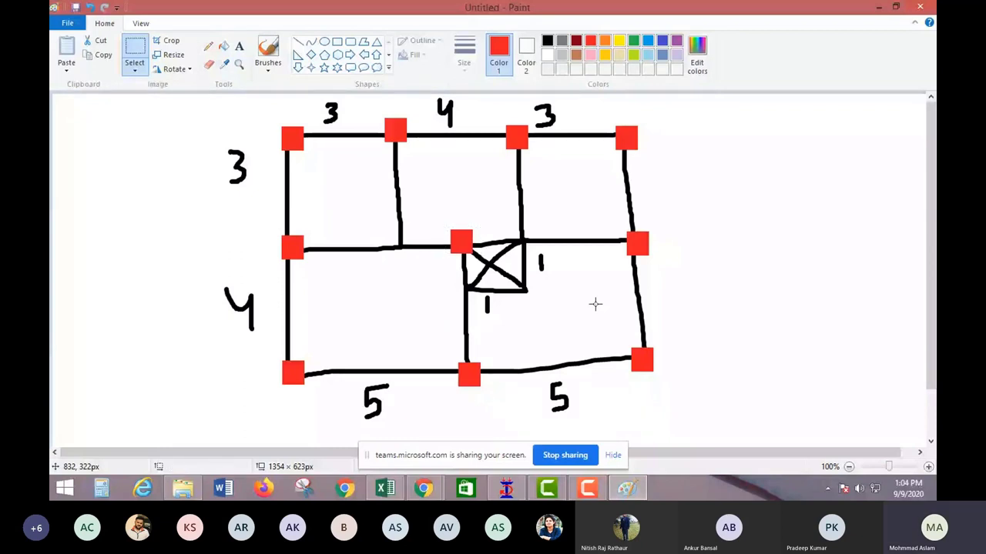
click(633, 40)
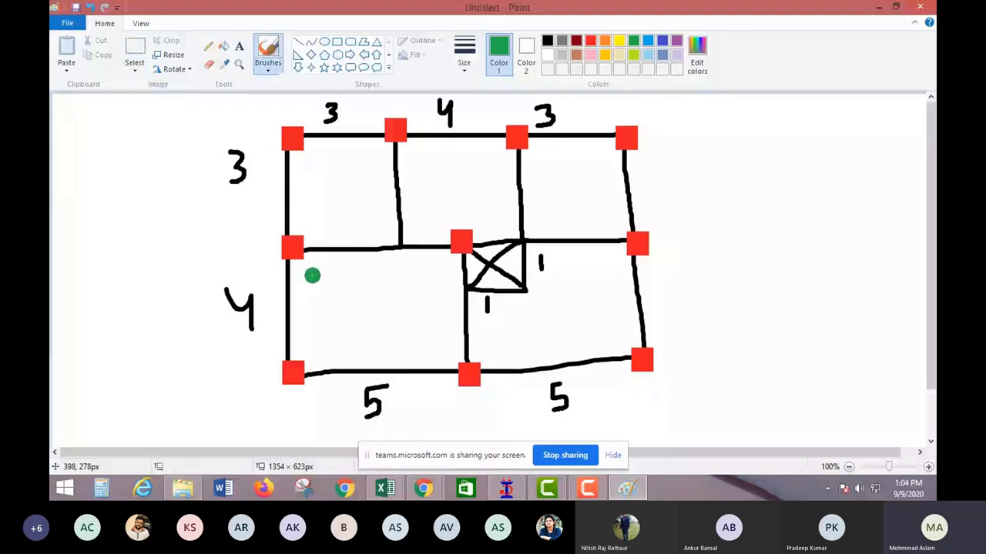
Step: Pick a brush style and draw green lines across the lower-left and upper-right rooms
click(262, 72)
click(319, 116)
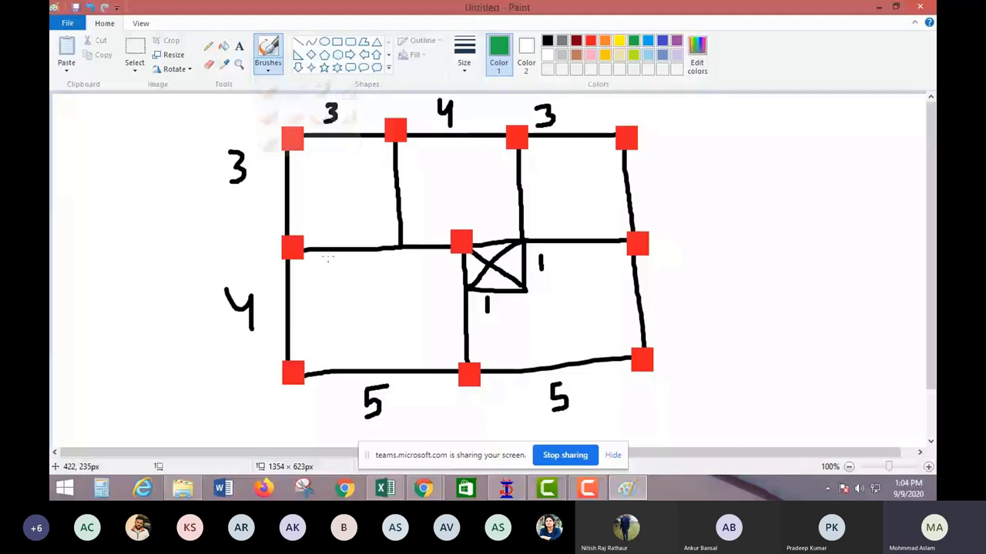
drag(305, 281, 437, 280)
drag(482, 218, 613, 219)
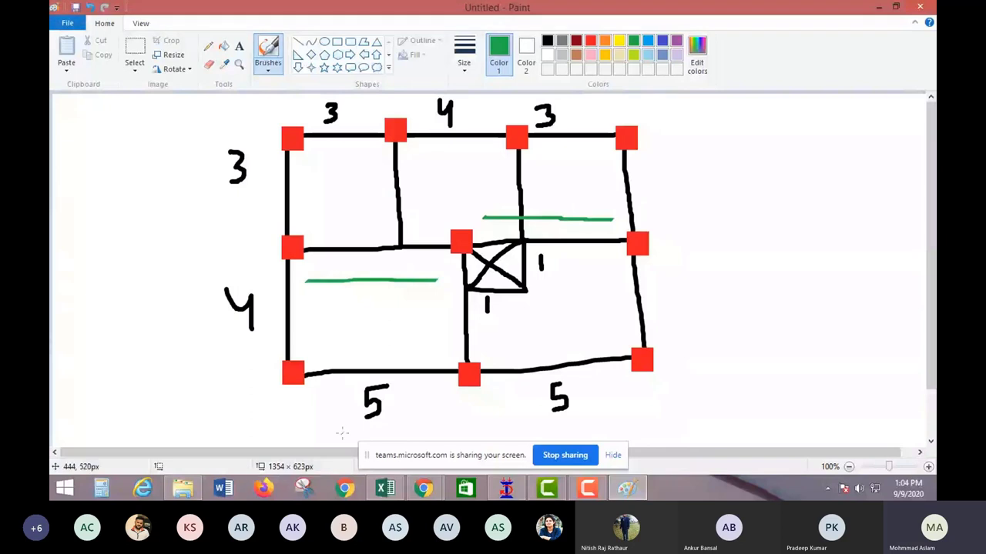
Step: Switch to STAAD.Pro and mark up Indian Design Codes in License Configuration
click(517, 491)
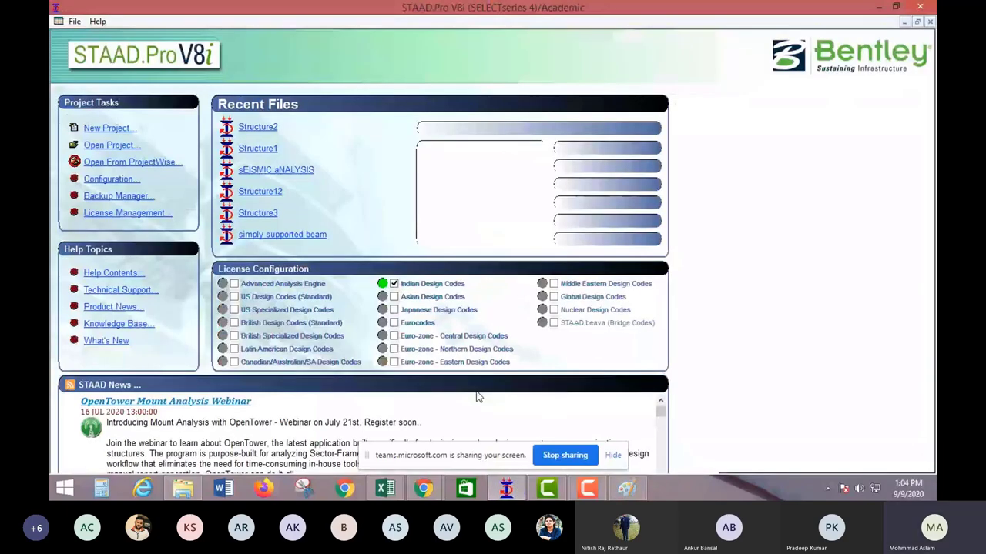
drag(475, 280, 531, 252)
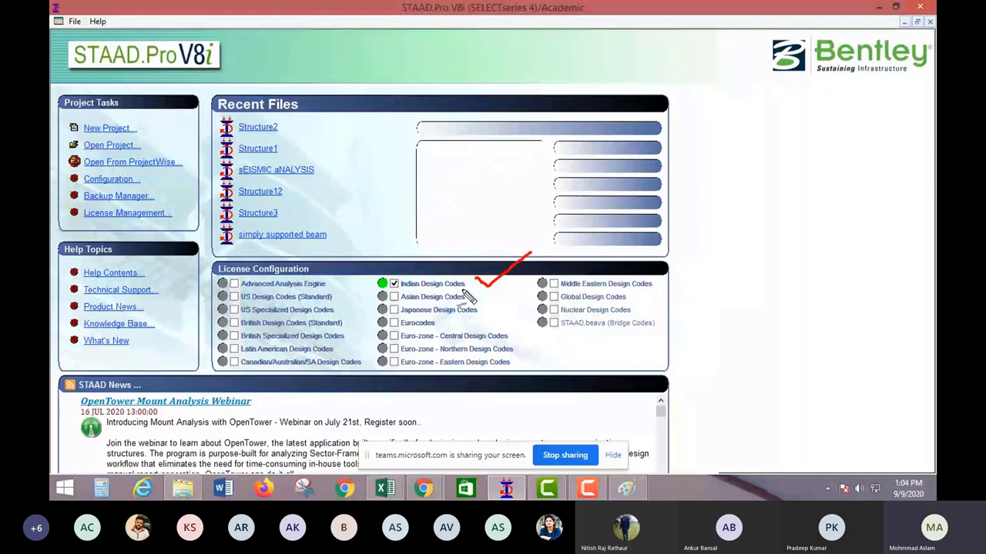
drag(462, 293, 378, 263)
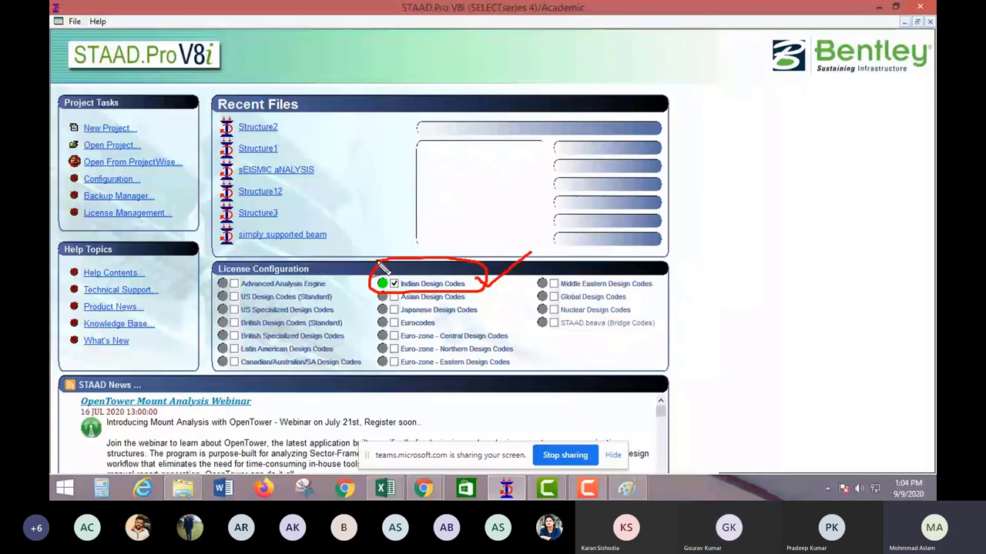
drag(478, 278, 521, 265)
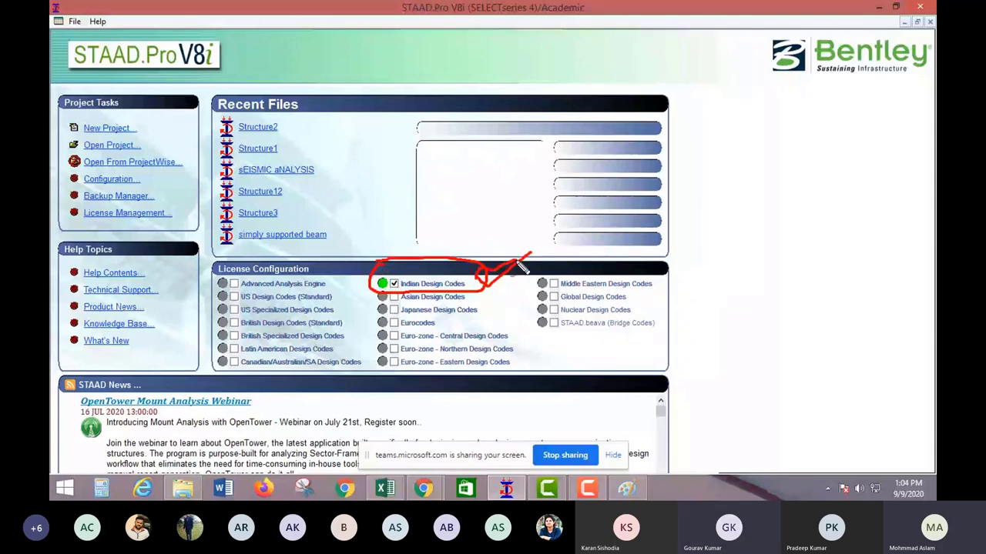
drag(521, 266, 539, 252)
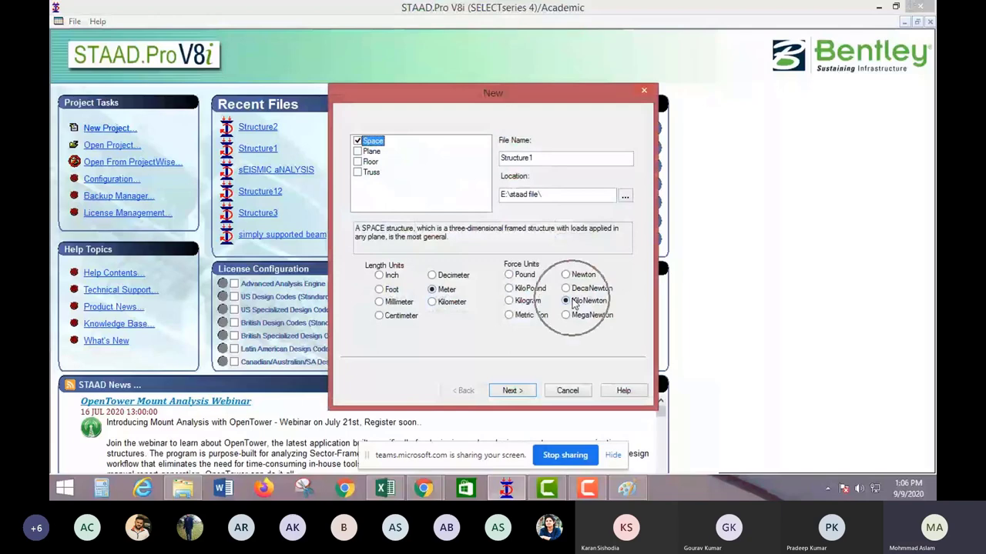
Step: Name the file Building and choose the folder to save it in
key(Tab)
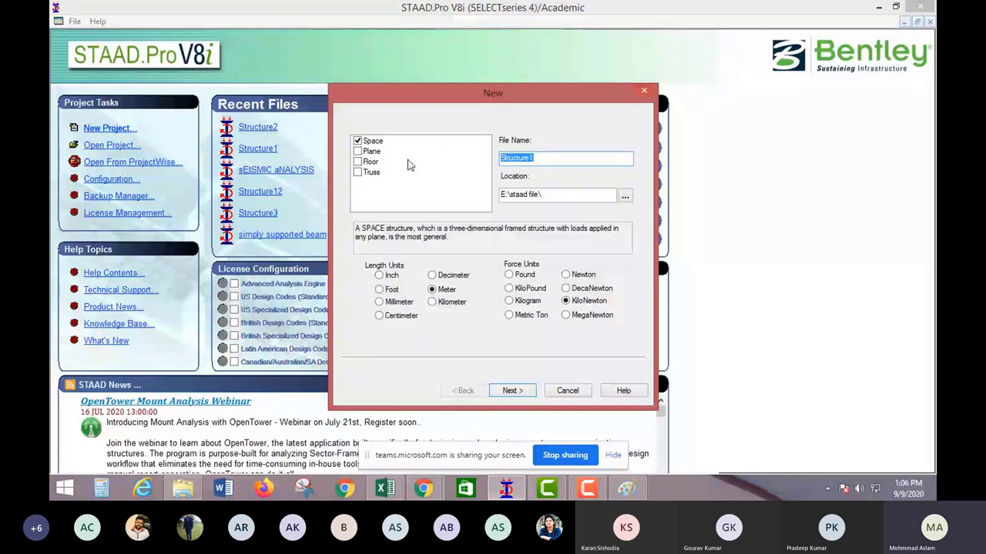
text(Building)
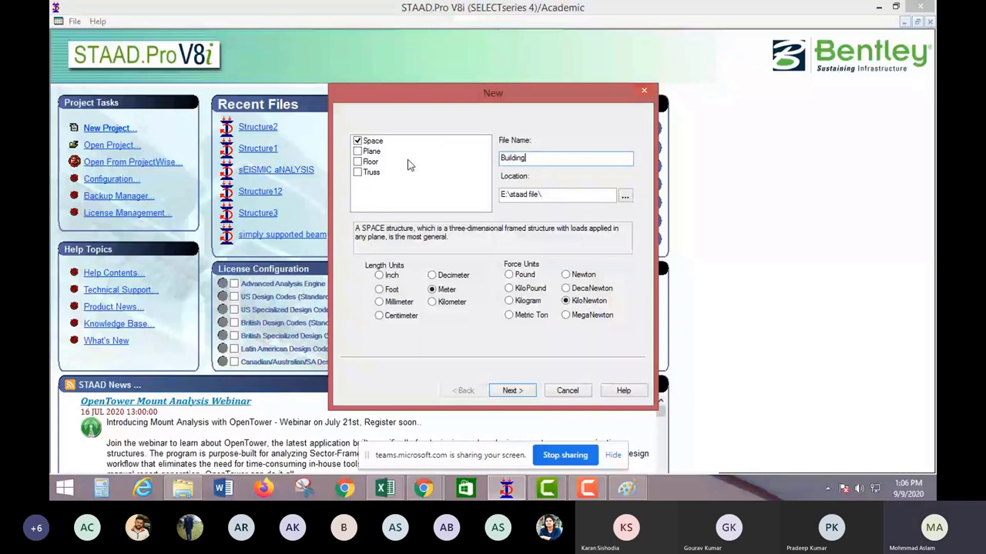
click(624, 196)
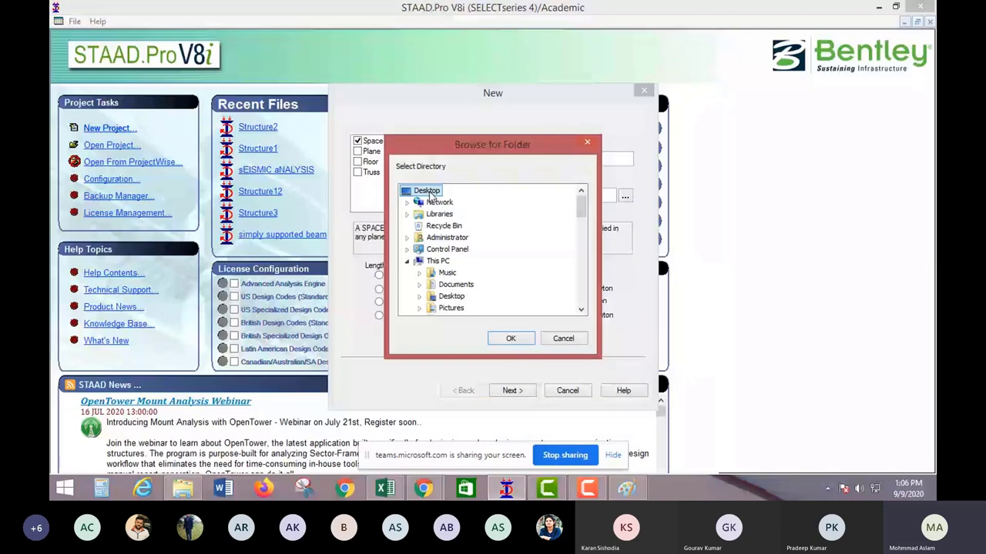
double_click(469, 260)
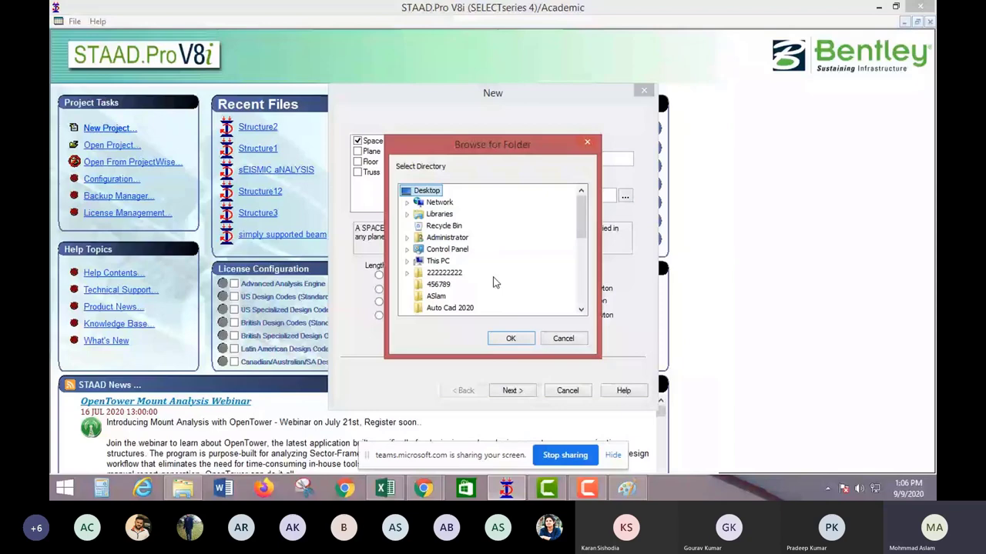
click(508, 338)
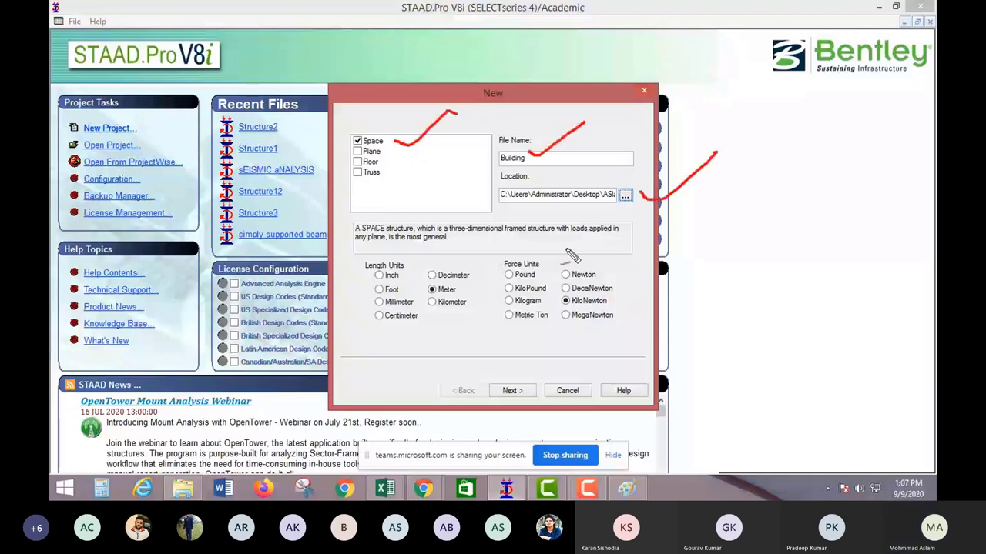
Step: Annotate the Meter and KiloNewton units and continue to the next wizard page
drag(460, 289, 483, 278)
drag(610, 298, 628, 291)
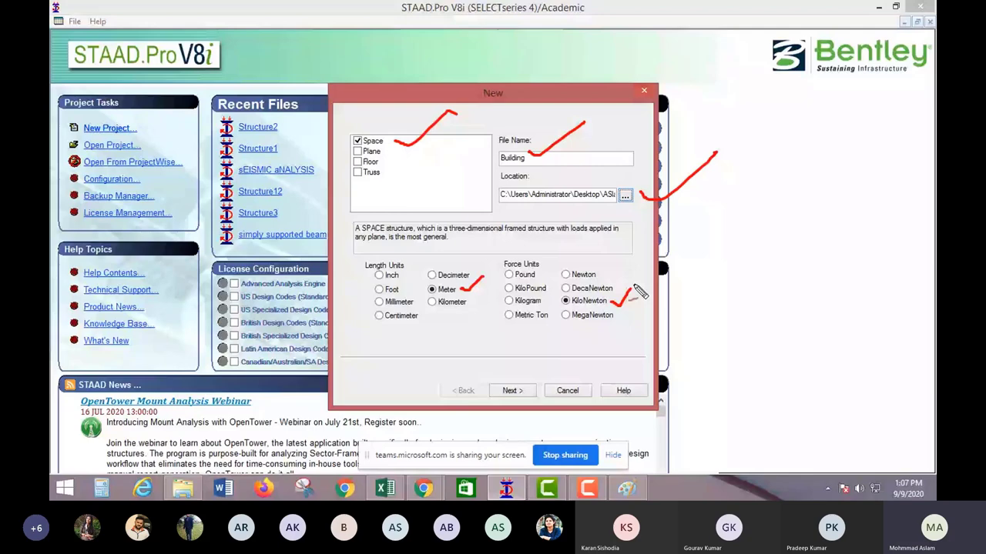
key(Return)
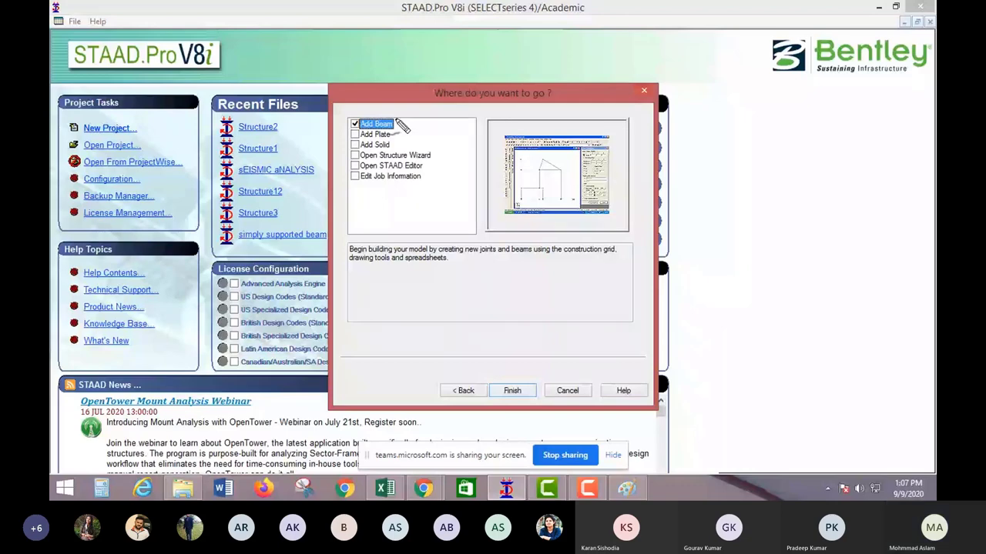
mouse_move(395, 123)
mouse_down()
mouse_move(445, 96)
mouse_move(455, 114)
mouse_up()
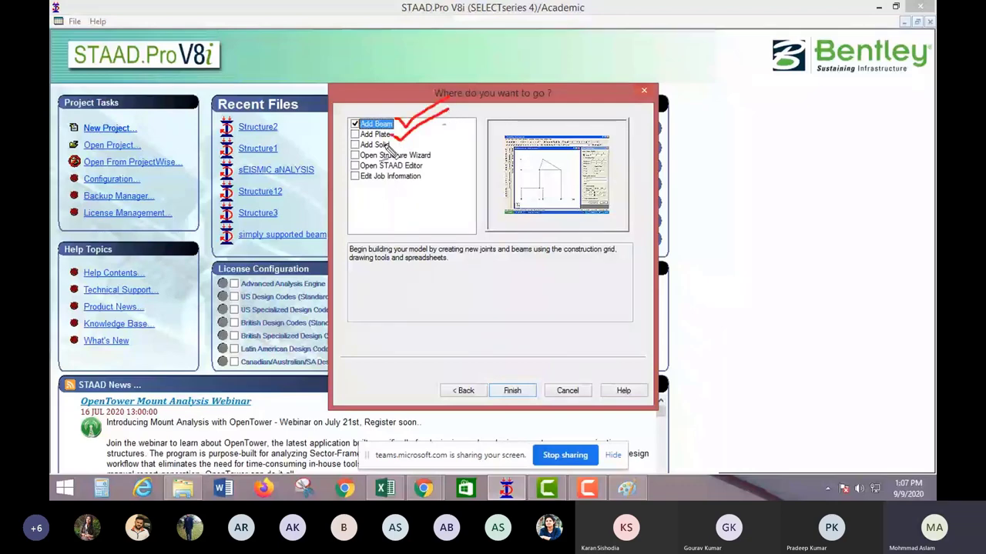
drag(385, 143, 471, 112)
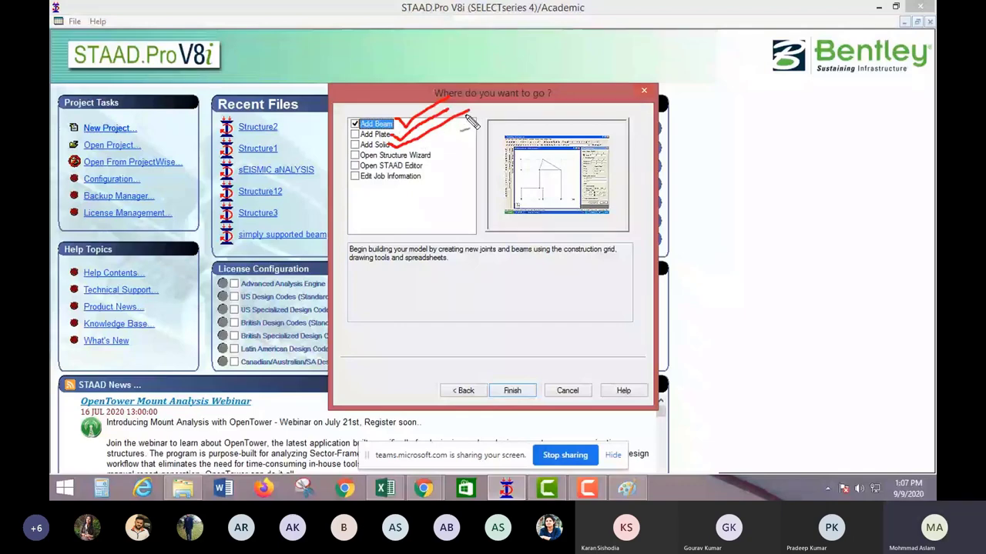
drag(433, 155, 472, 165)
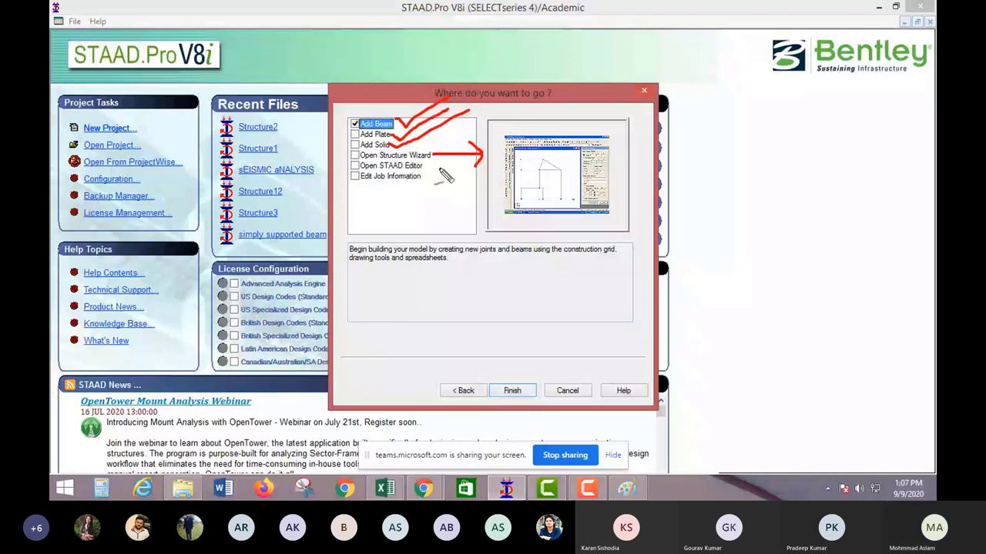
drag(425, 166, 616, 194)
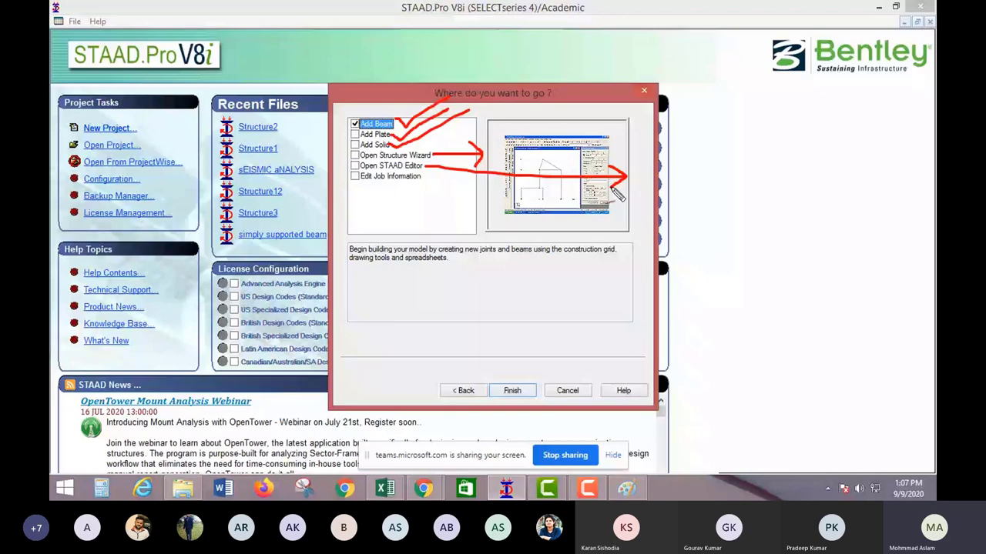
drag(354, 185, 429, 184)
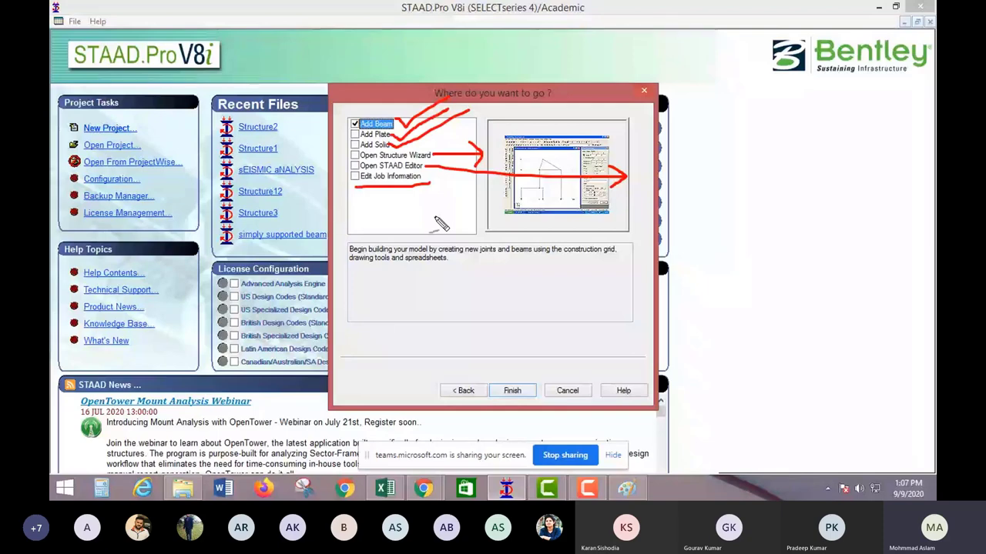
drag(351, 134, 352, 182)
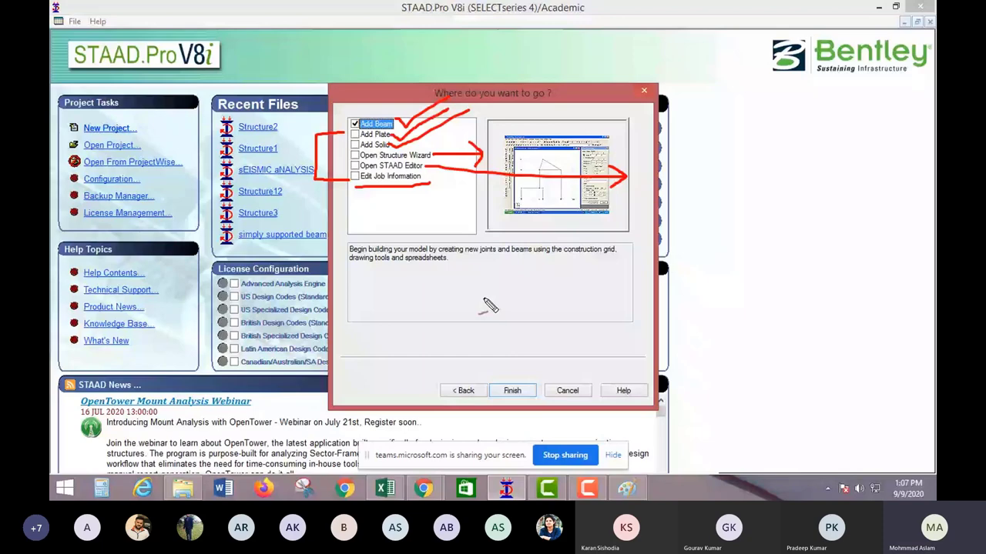
key(Escape)
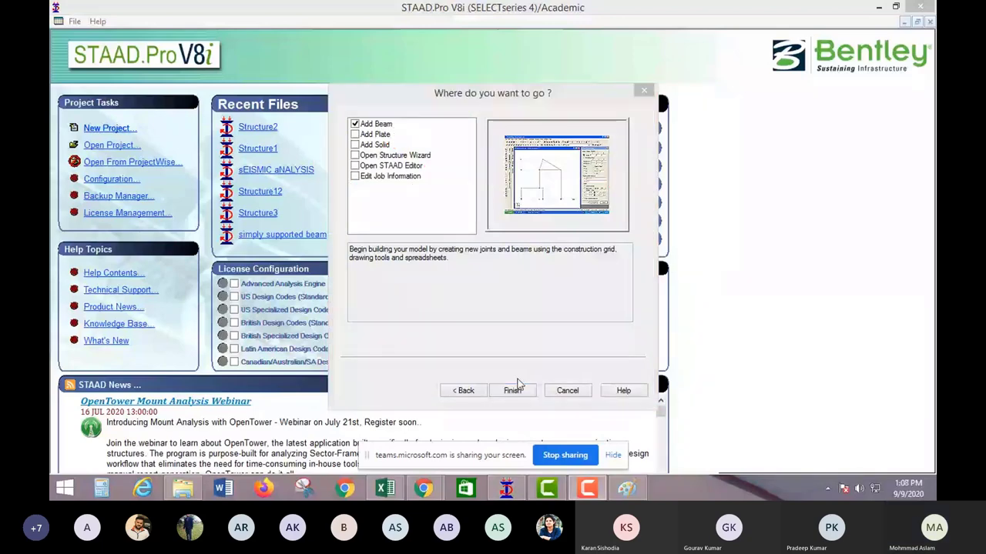
Step: Finish with Add Beam to open Building.std, annotate the workspace, then show the desktop
click(512, 389)
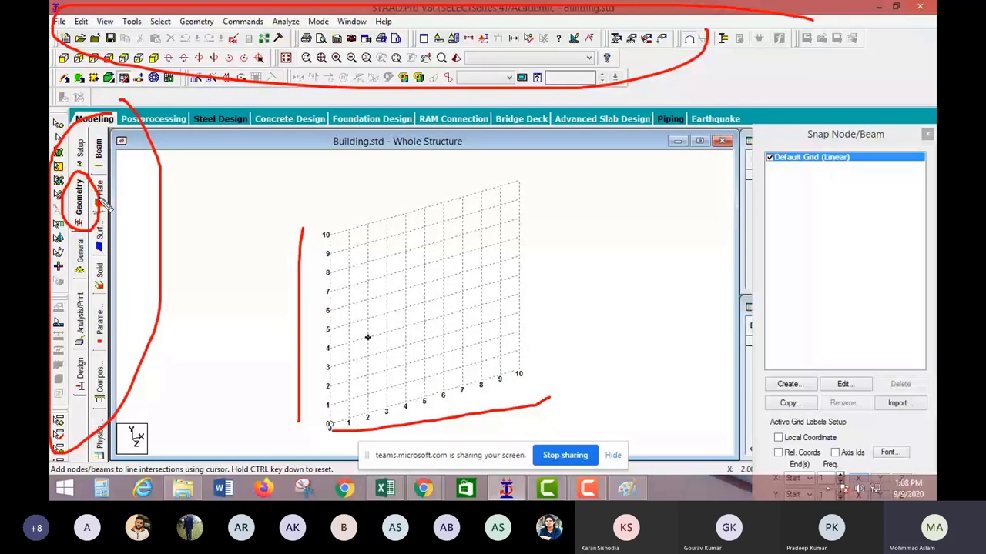
drag(105, 204, 705, 196)
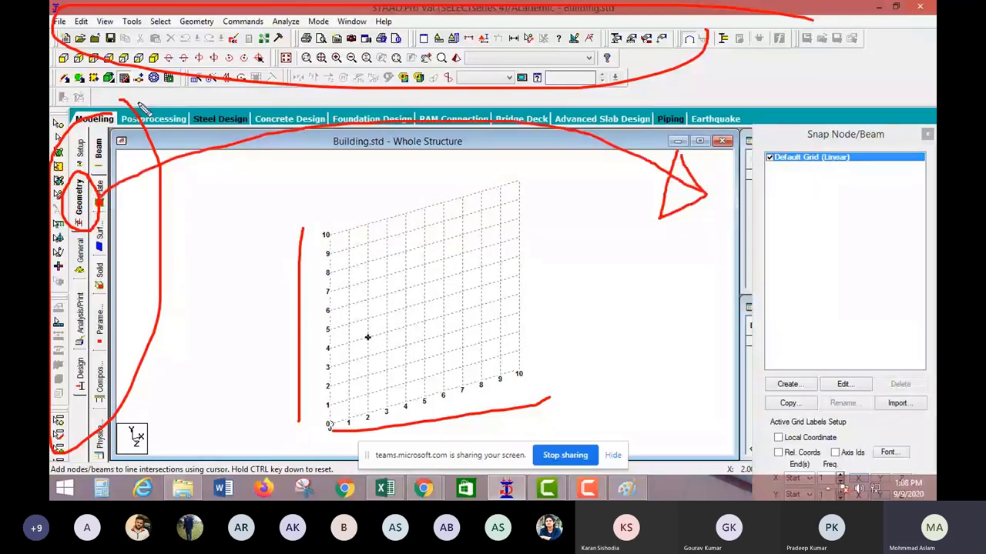
key(Escape)
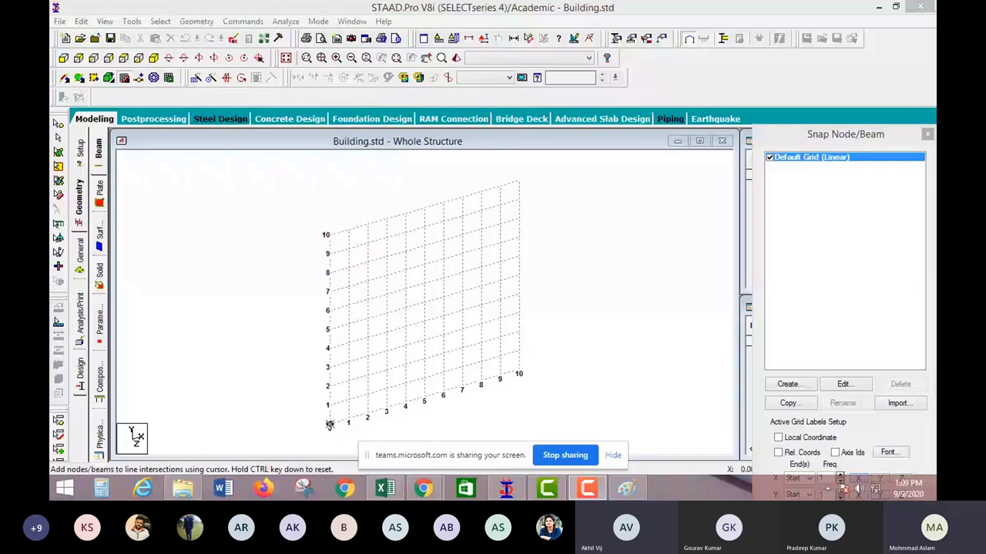
key(super+d)
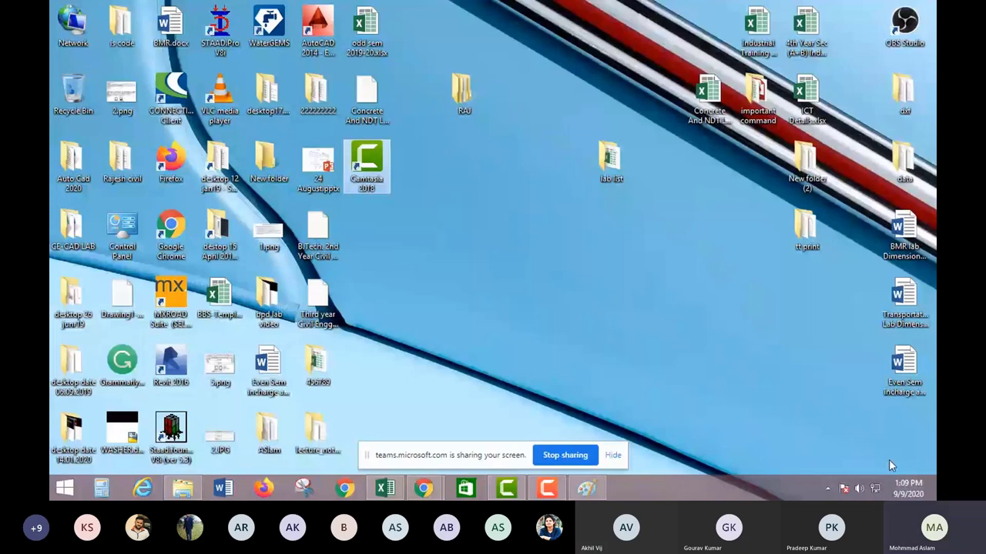
Step: Glance at the 3-4-3 Paint sketch, then return to STAAD.Pro's start page
key(alt+Tab)
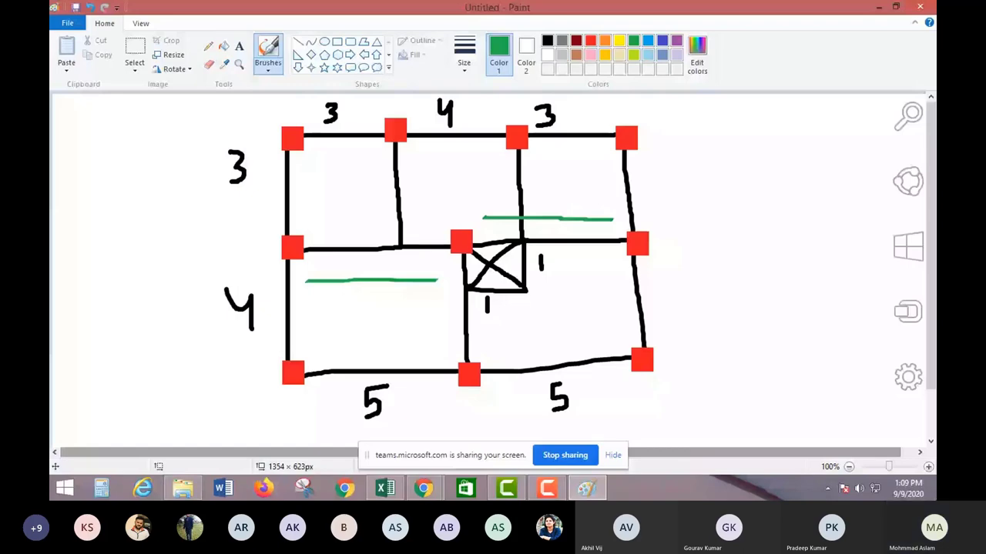
key(alt+Tab)
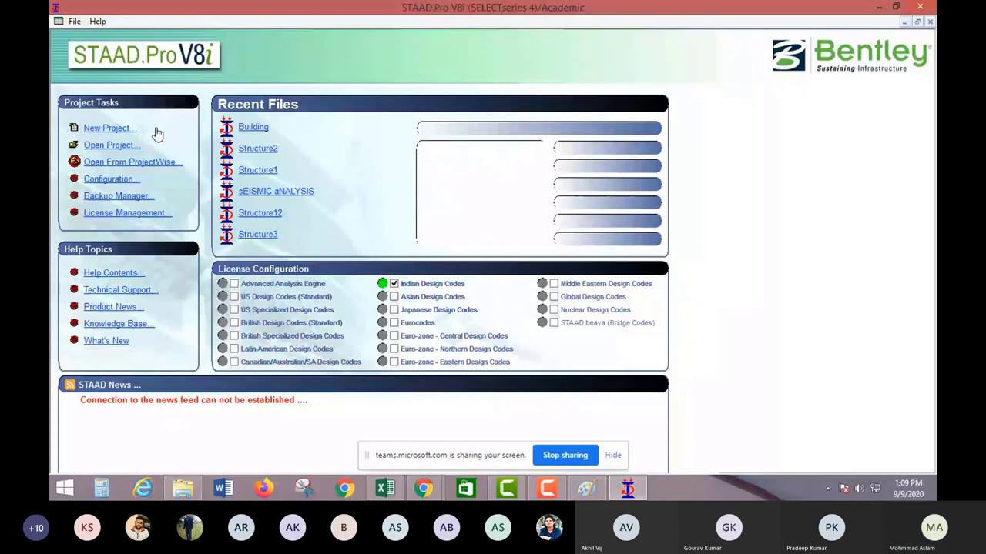
Step: Create new project Structure1 as a Space structure and proceed to the start-choice page
click(279, 134)
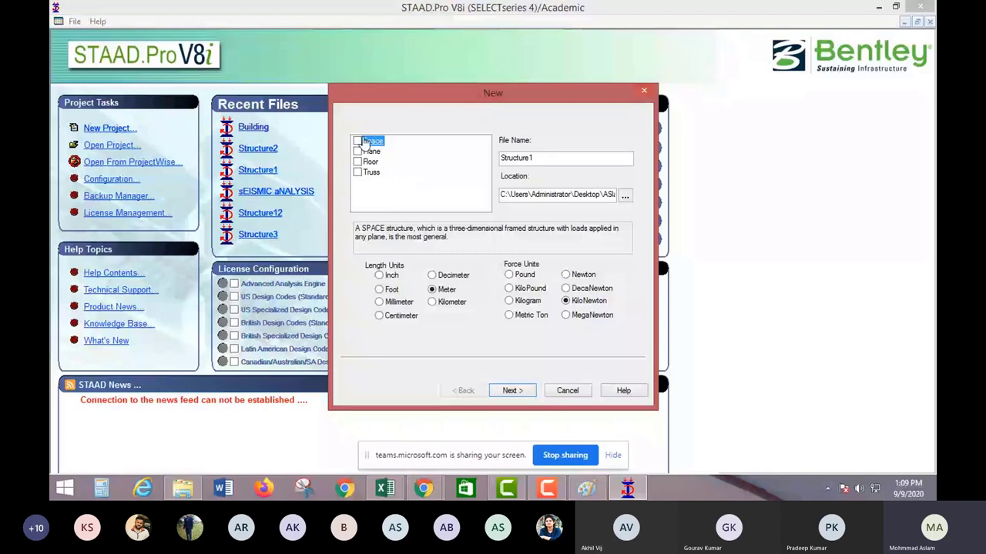
click(359, 141)
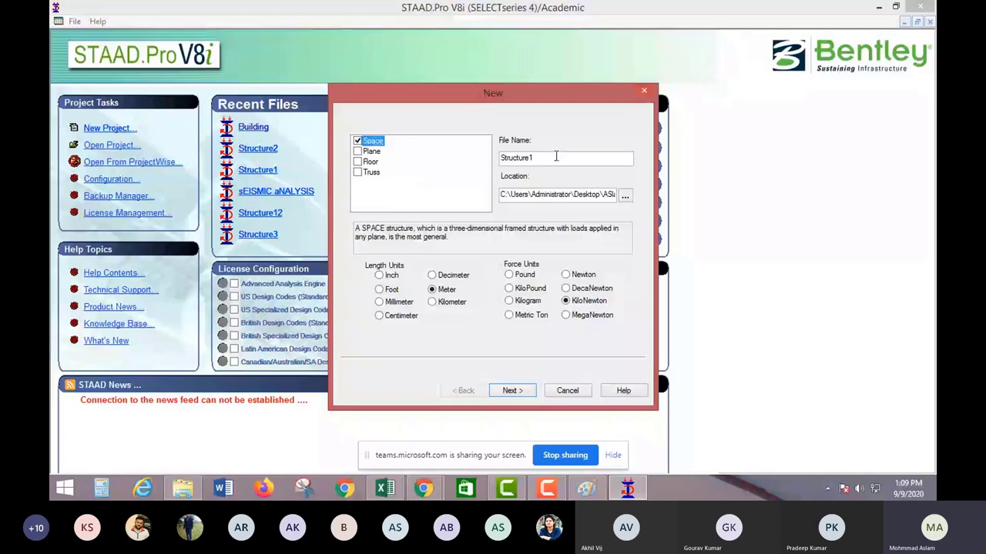
click(525, 392)
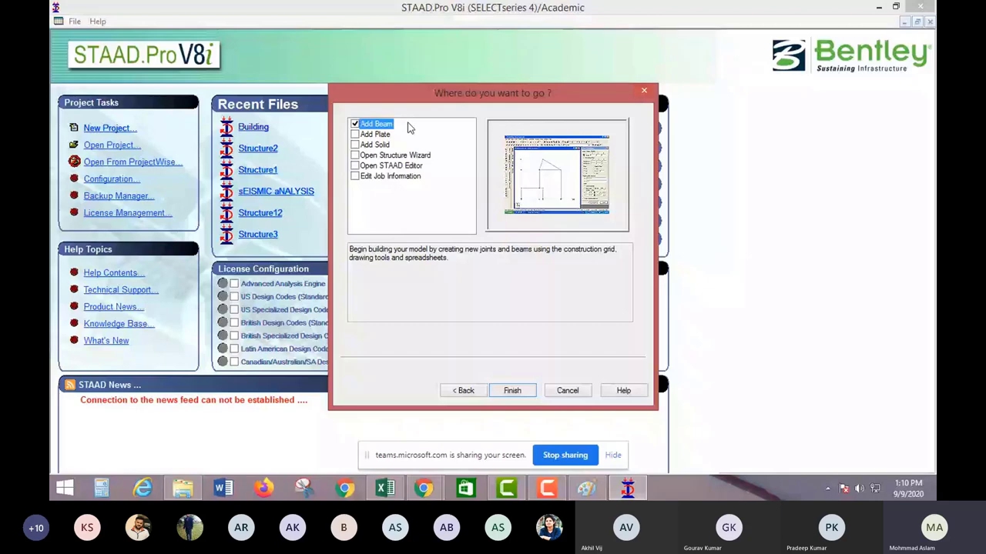
Step: Annotate the wizard preview, marking a beam's left node and numbering the nodes
click(393, 297)
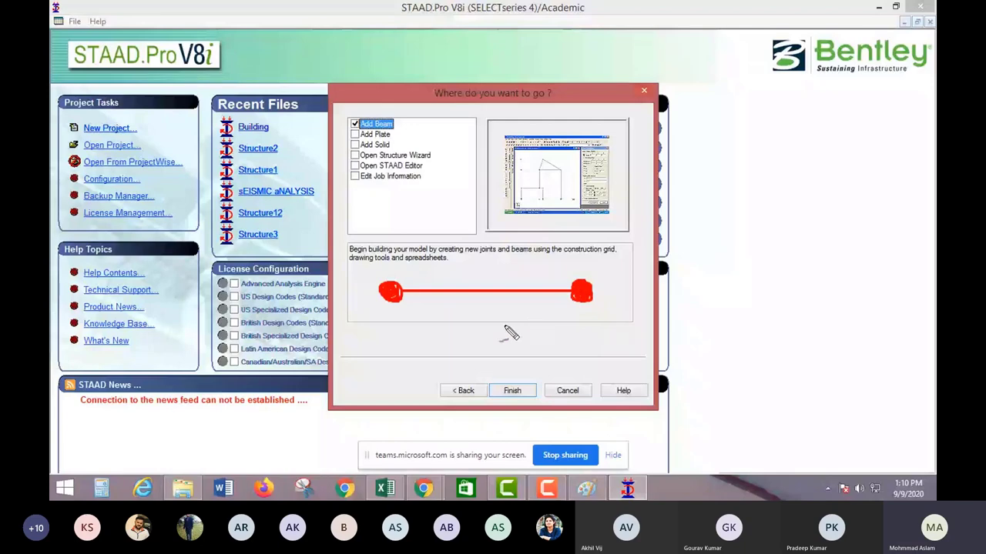
mouse_move(395, 262)
mouse_down()
mouse_move(408, 272)
mouse_move(429, 221)
mouse_up()
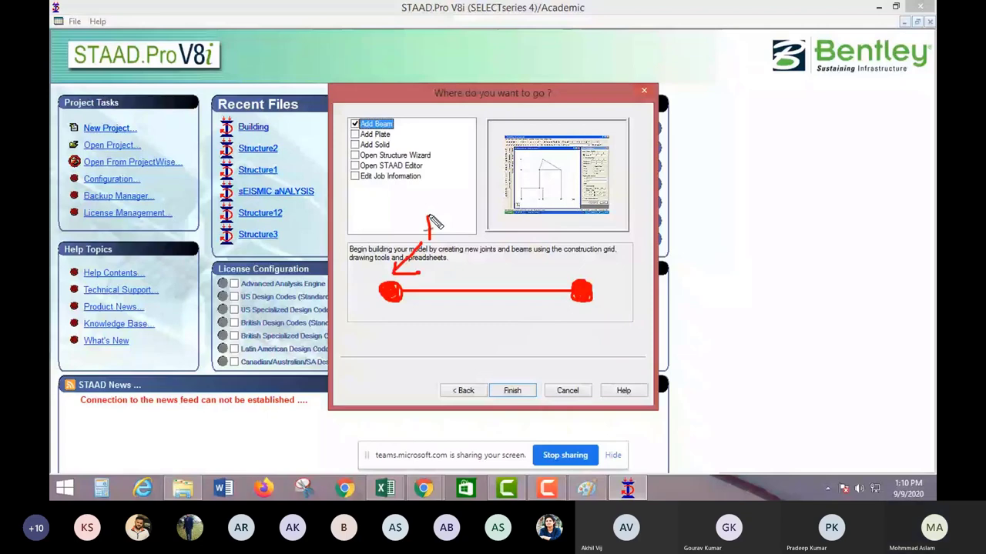
drag(428, 230, 490, 206)
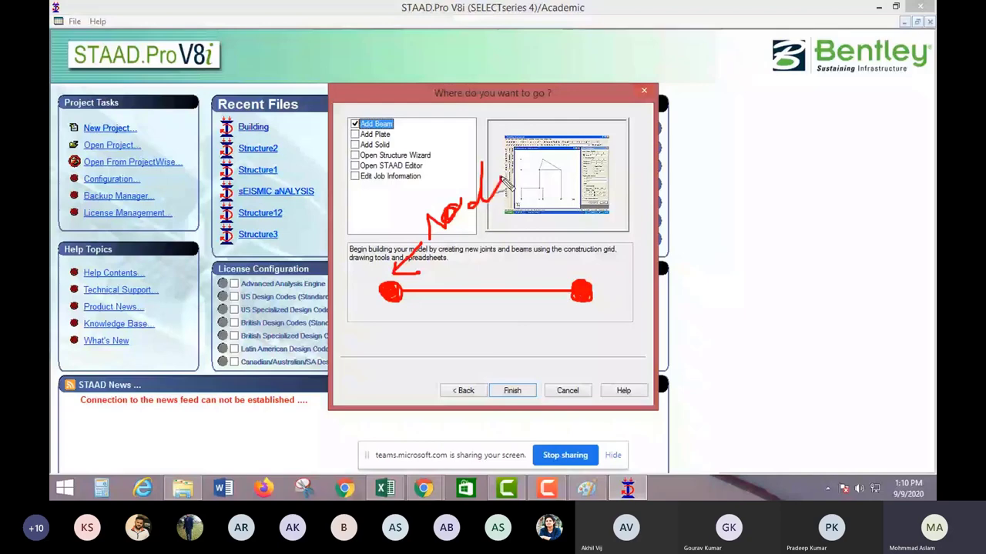
drag(529, 144, 535, 146)
drag(614, 293, 674, 313)
drag(468, 308, 497, 334)
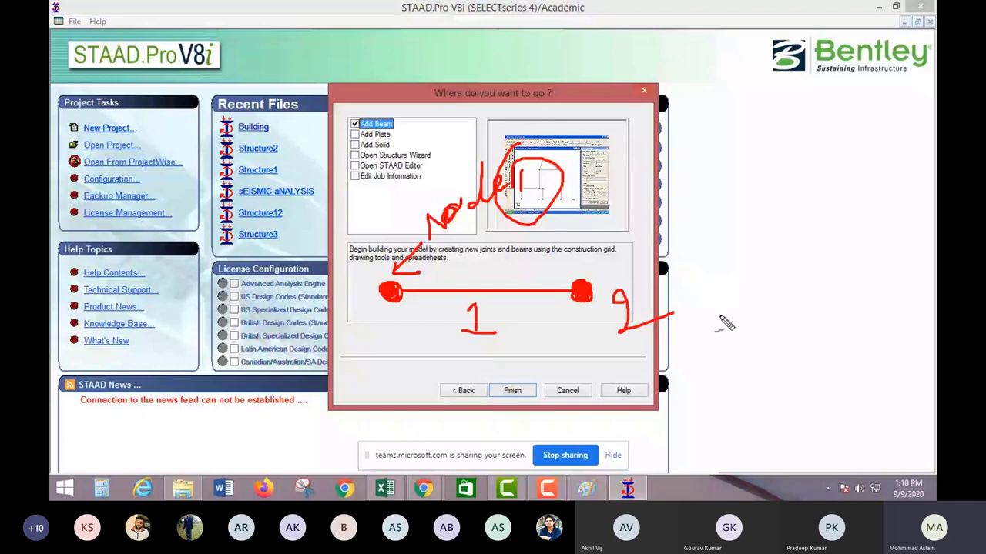
Step: Sketch a node with connecting members beside the dialog, then finish with Add Beam
drag(753, 114, 745, 133)
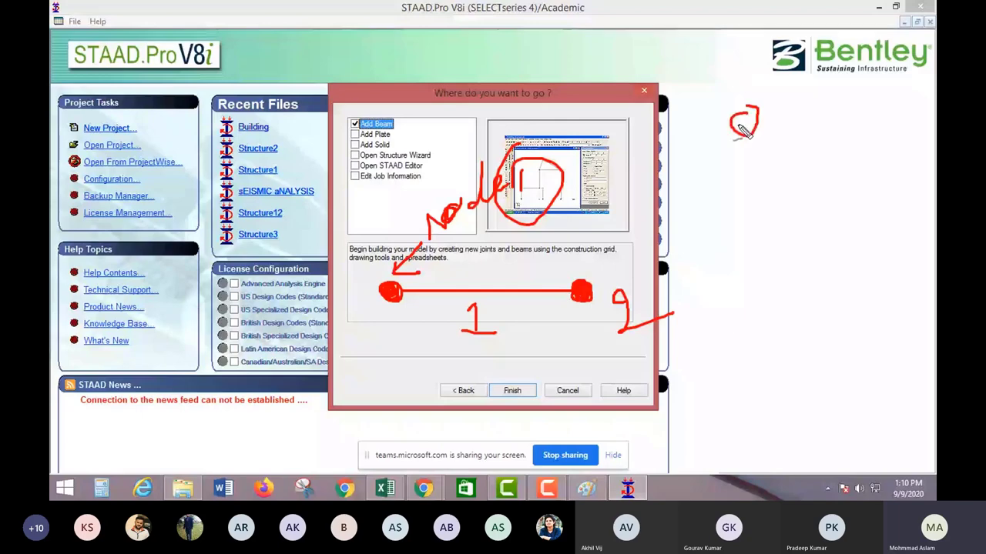
drag(743, 133, 753, 373)
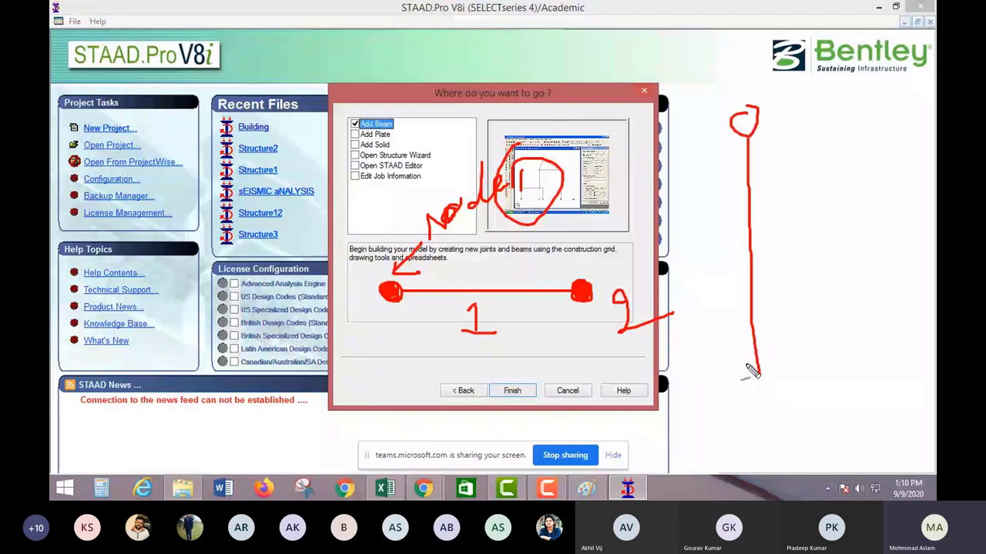
drag(753, 372, 758, 362)
drag(705, 356, 770, 357)
drag(762, 368, 864, 206)
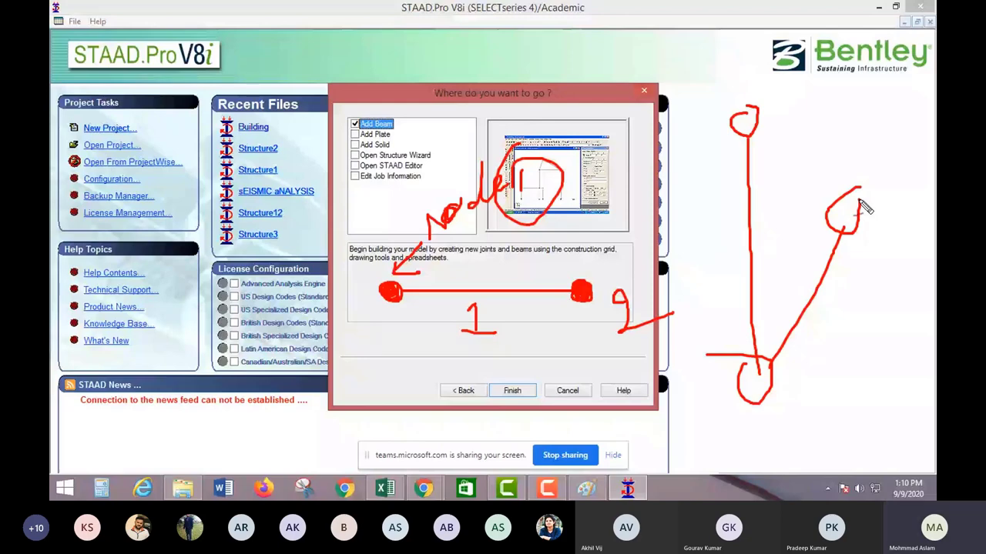
click(529, 395)
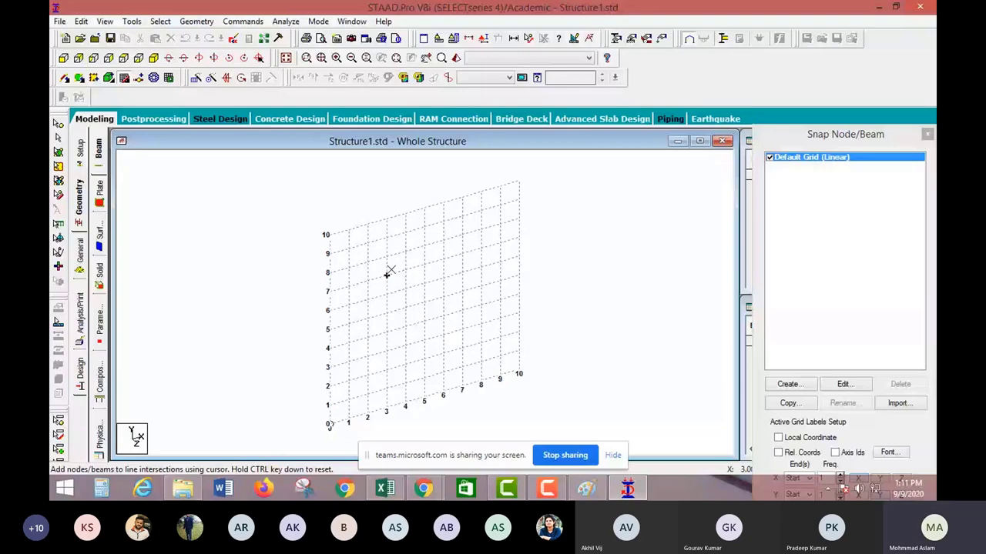
Step: Draw three zigzag beams on the grid, ending the third at grid point 10
click(387, 274)
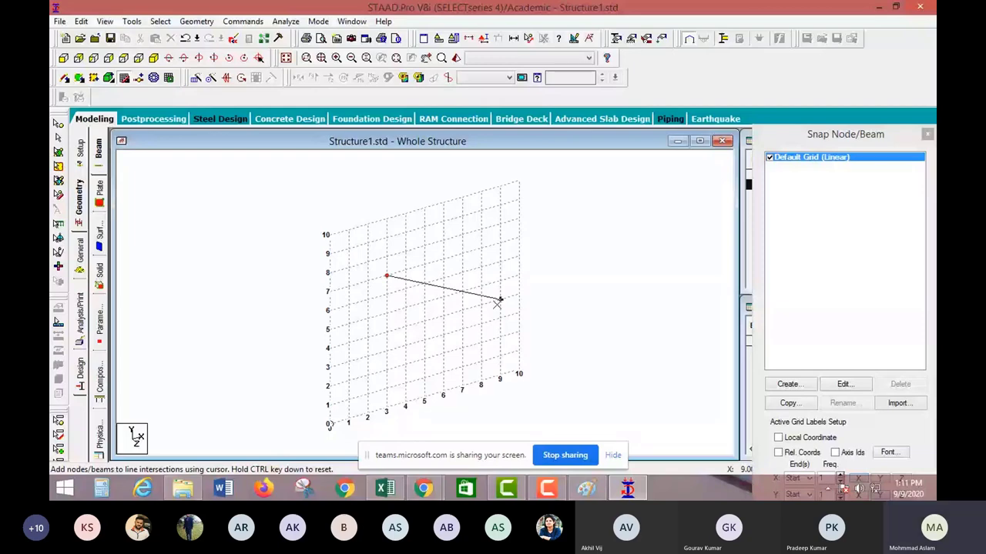
click(500, 300)
click(367, 356)
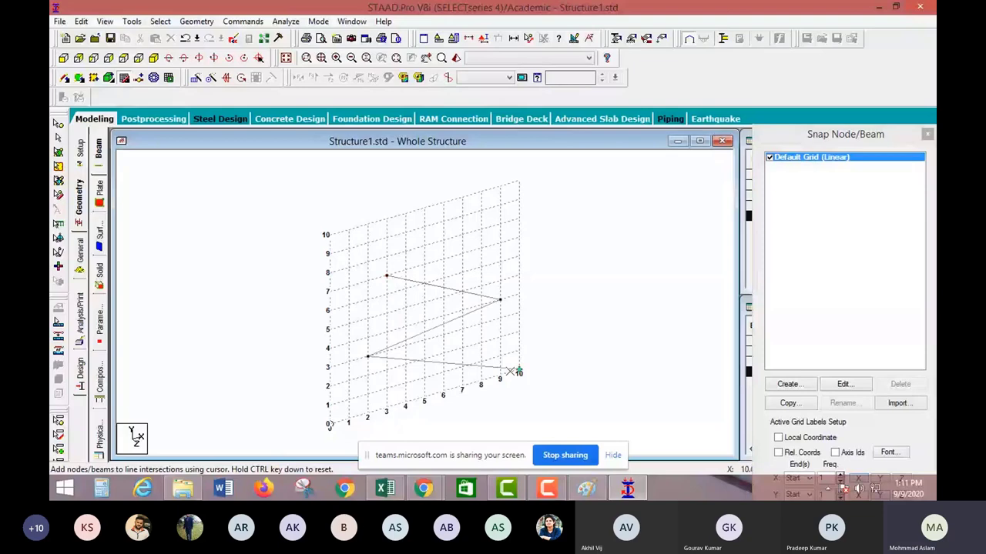
click(518, 372)
key(Escape)
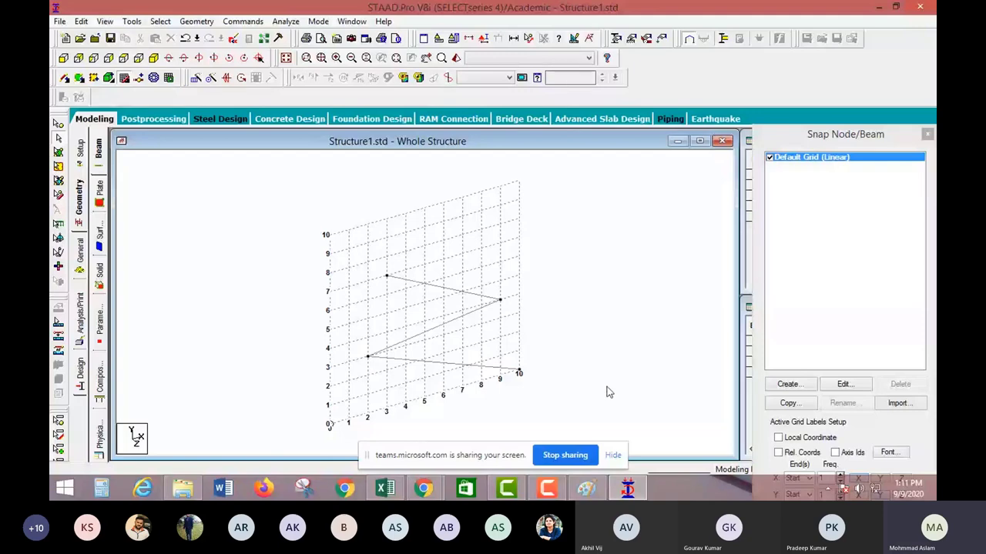
Step: Window-select all three beams with the Beams Cursor, delete them, and switch to Paint
click(67, 144)
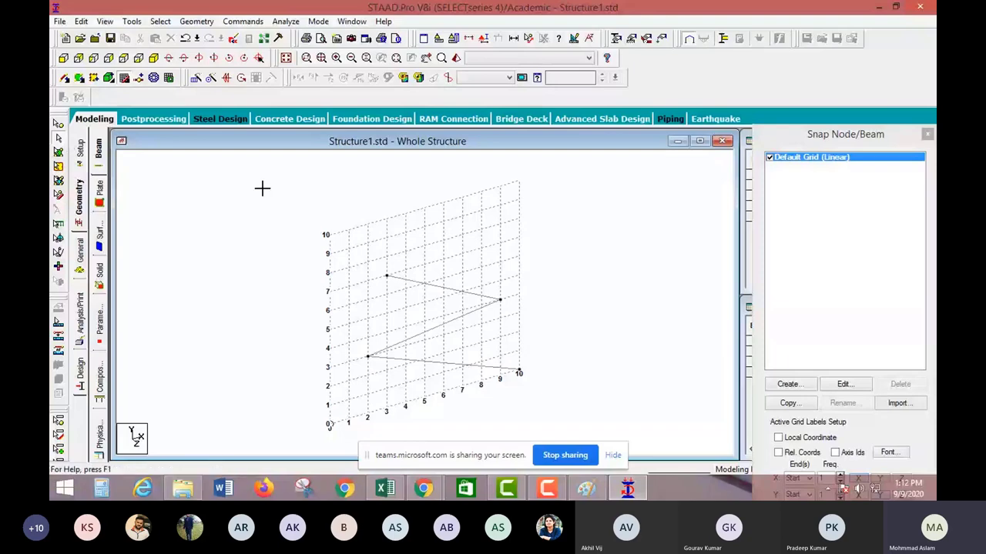
drag(262, 188, 581, 400)
key(Delete)
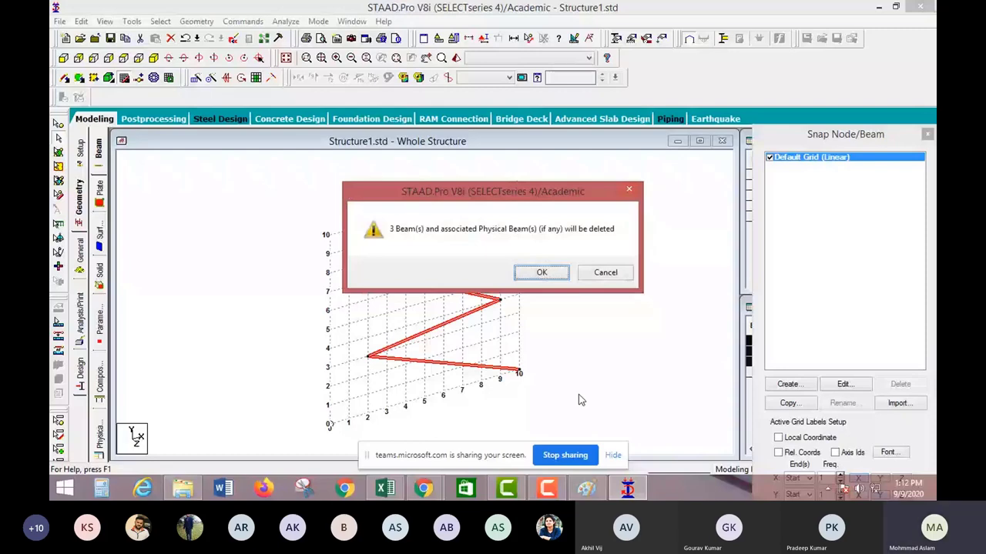
key(Return)
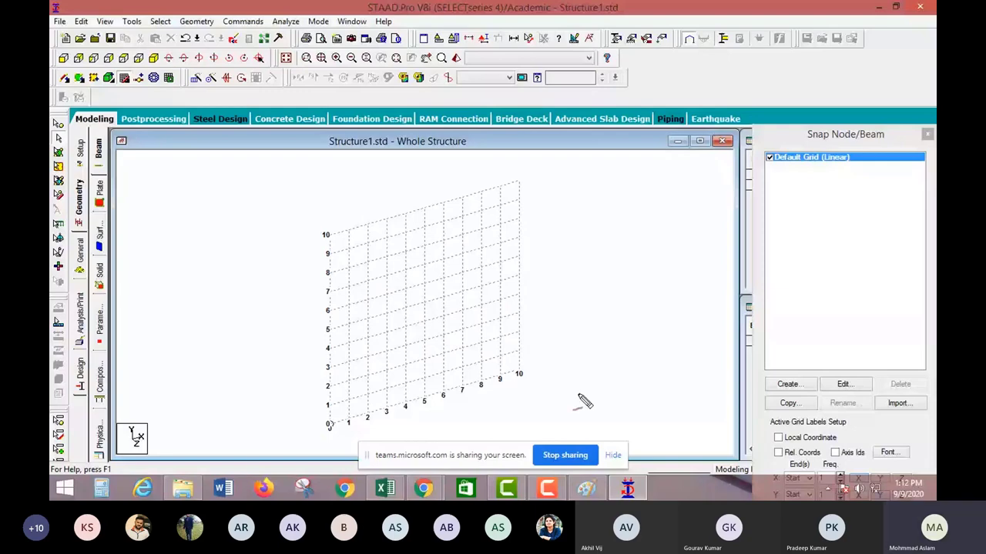
key(alt+Tab)
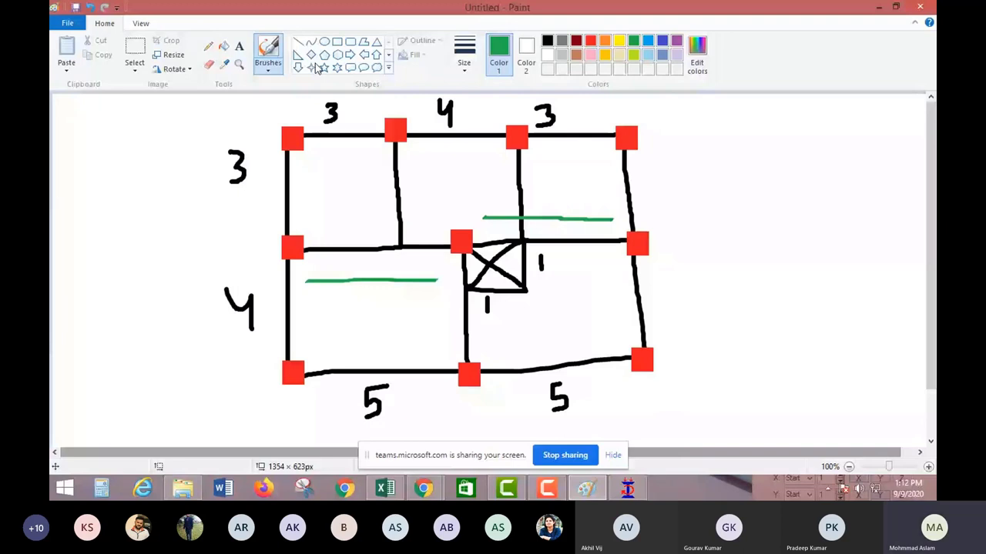
Step: Circle the floor plan's top-left node in green and label it 1
drag(339, 115, 305, 110)
drag(191, 114, 197, 144)
drag(181, 144, 224, 141)
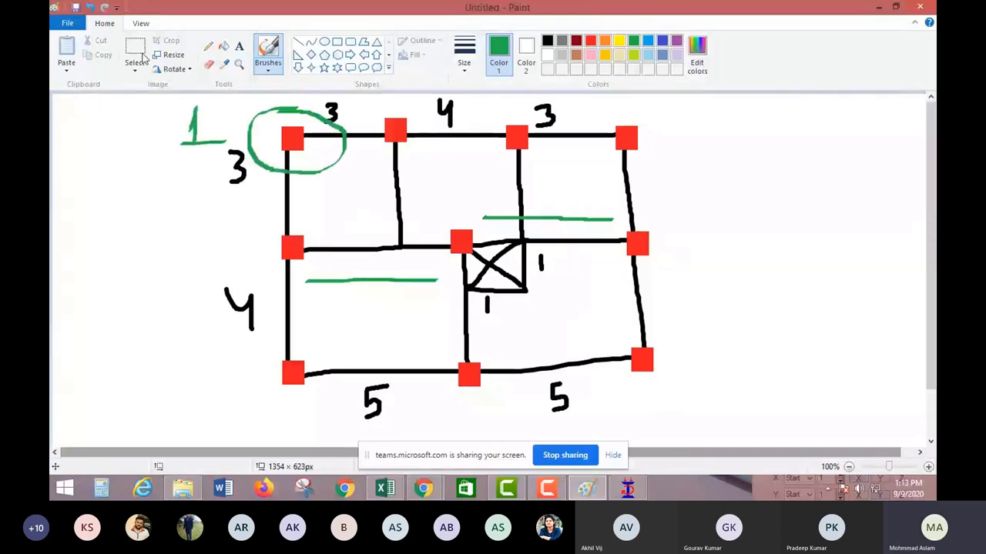
Step: Draw labelled X and Z axis arrows from node 1, then return to STAAD.Pro
drag(100, 204, 174, 203)
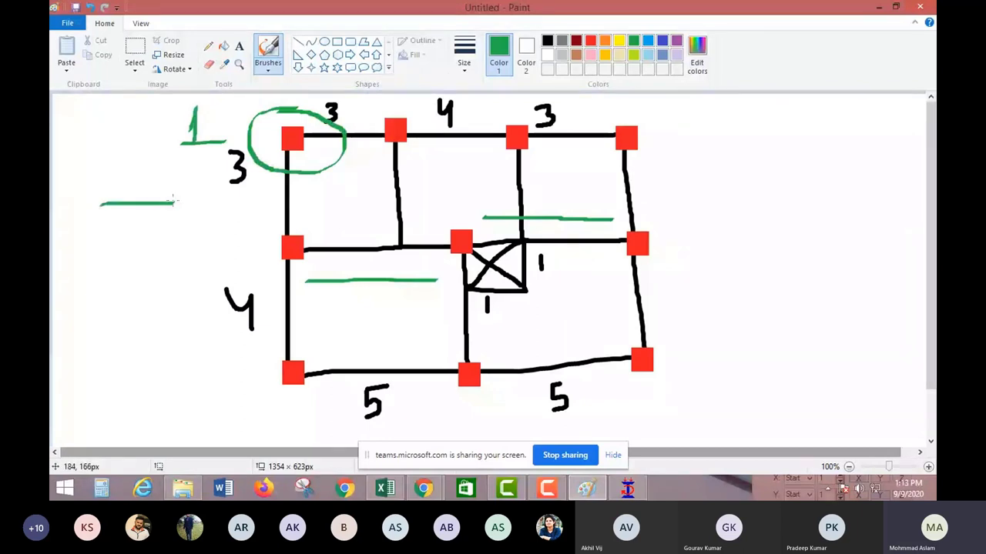
mouse_move(162, 191)
mouse_down()
mouse_move(162, 217)
mouse_move(200, 196)
mouse_move(204, 208)
mouse_up()
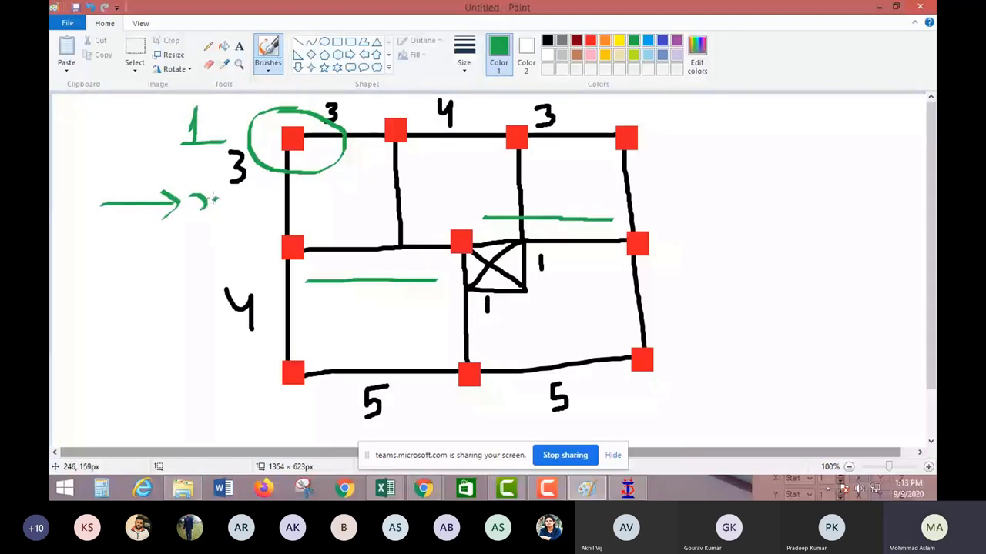
mouse_move(214, 197)
mouse_down()
mouse_move(205, 203)
mouse_move(224, 205)
mouse_up()
drag(100, 206, 129, 251)
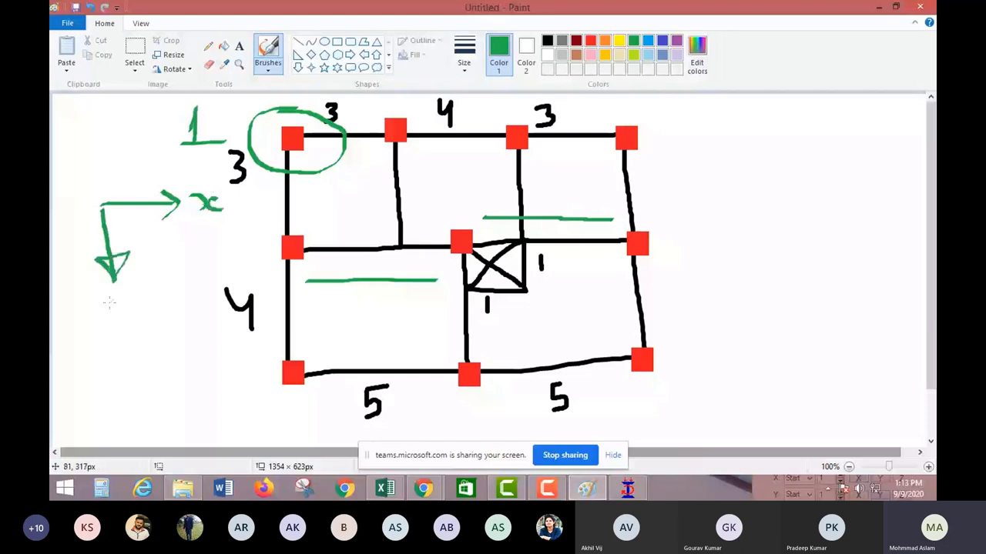
drag(95, 294, 137, 331)
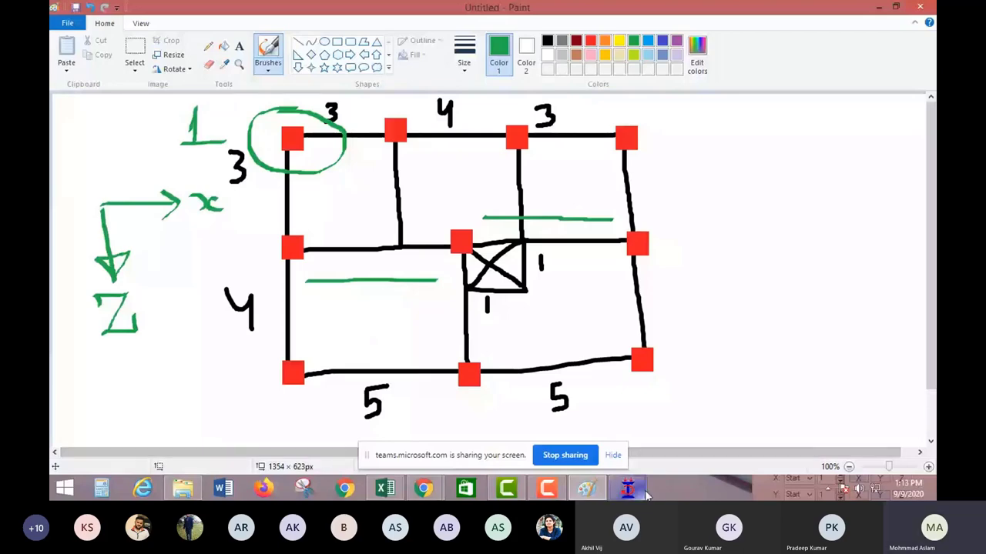
click(645, 490)
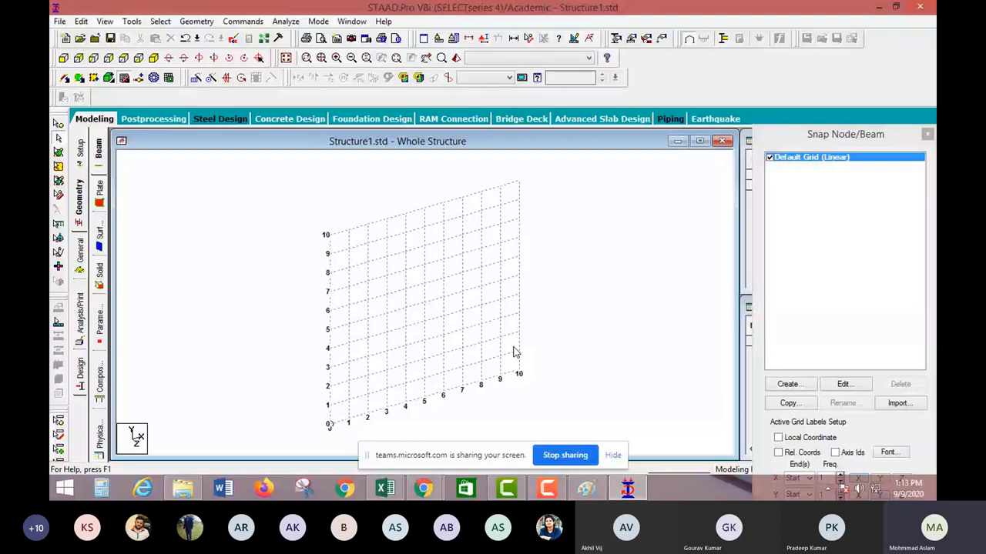
Step: Mark the node-snapping panel in red and undock Snap Node/Beam as a floating dialog
click(821, 140)
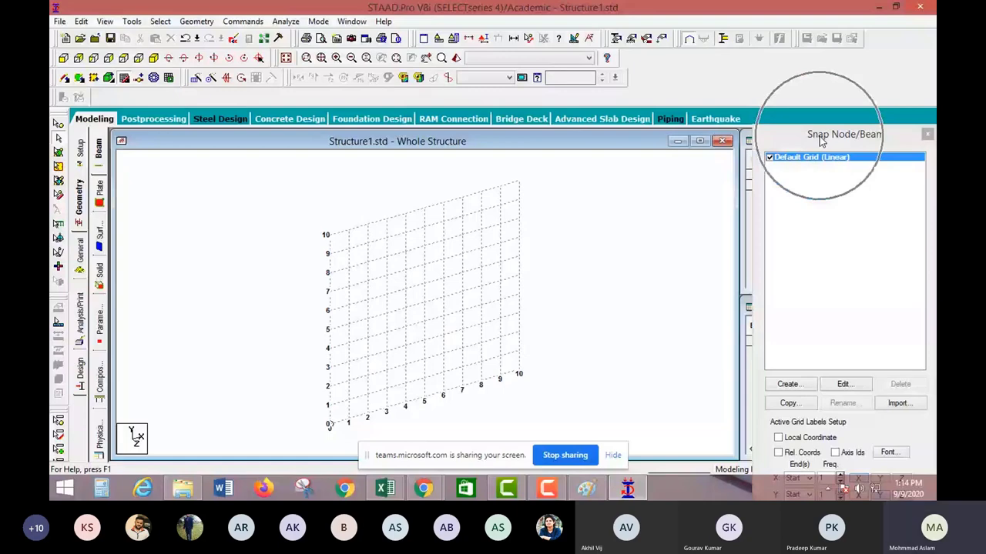
mouse_move(759, 135)
mouse_down()
mouse_move(768, 146)
mouse_move(544, 194)
mouse_up()
mouse_move(836, 108)
mouse_down()
mouse_move(836, 65)
mouse_move(861, 89)
mouse_up()
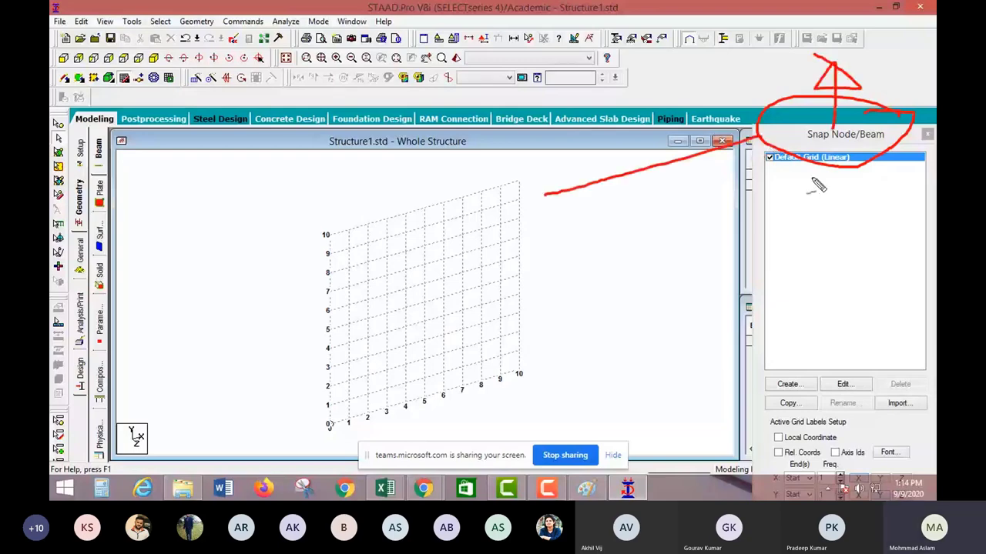
double_click(825, 145)
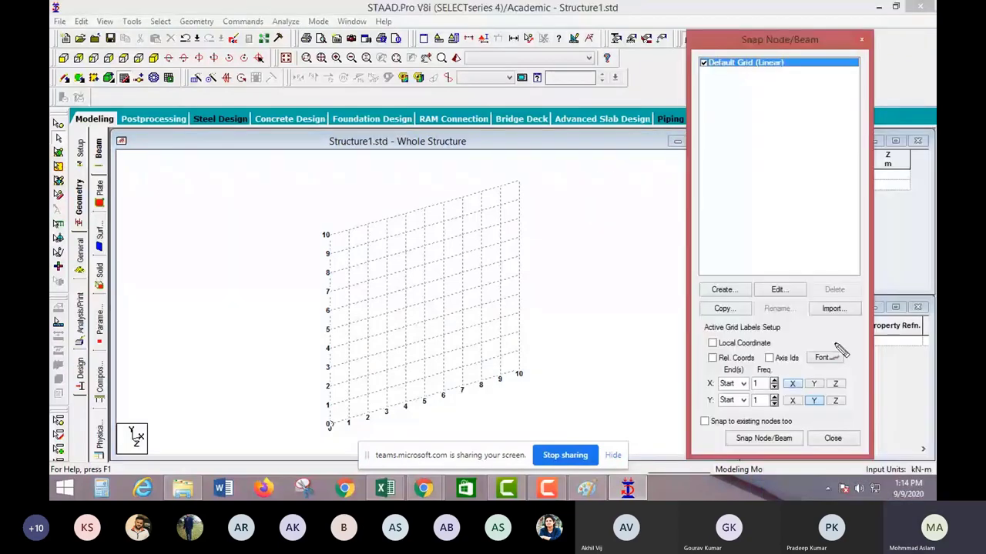
Step: Place the first node at the grid origin using Snap Node/Beam
drag(770, 399, 887, 394)
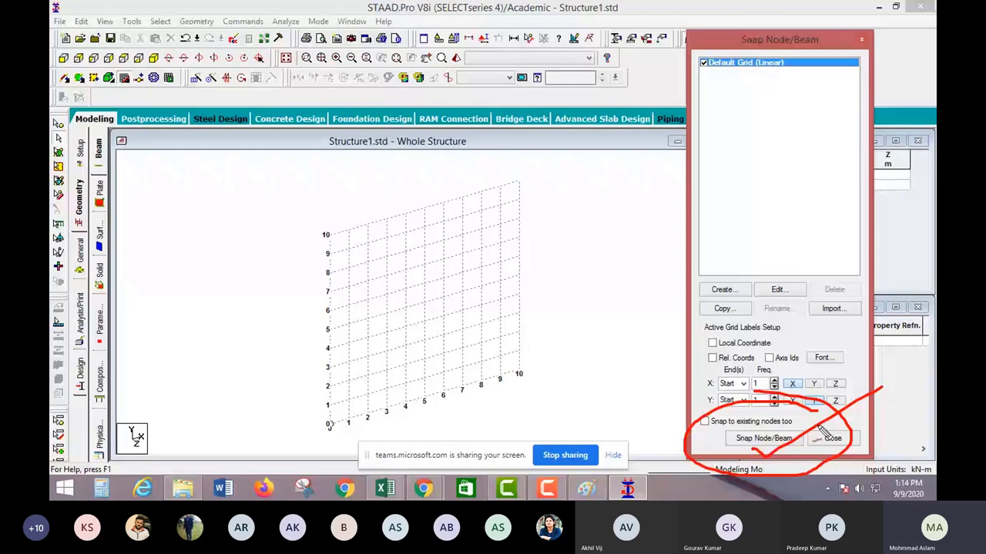
click(763, 439)
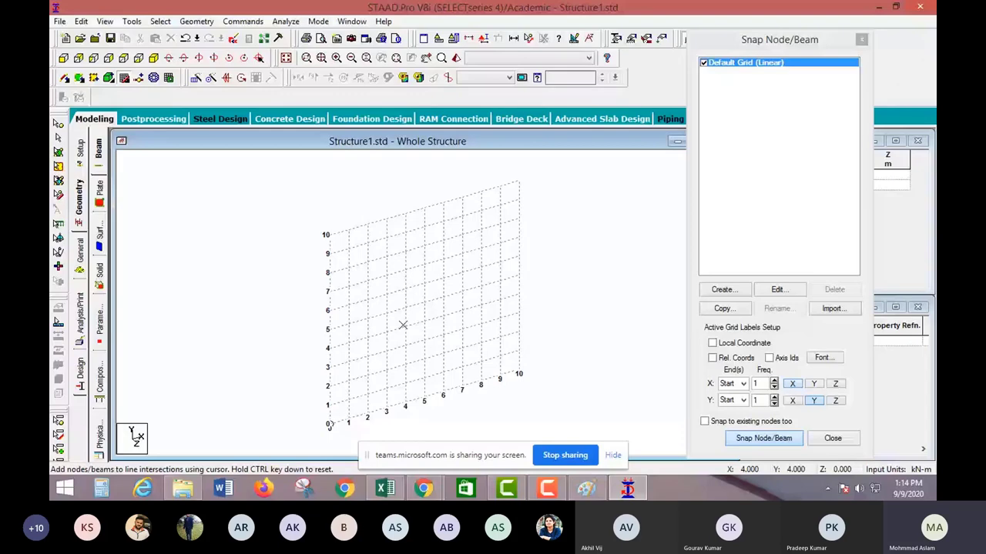
click(330, 424)
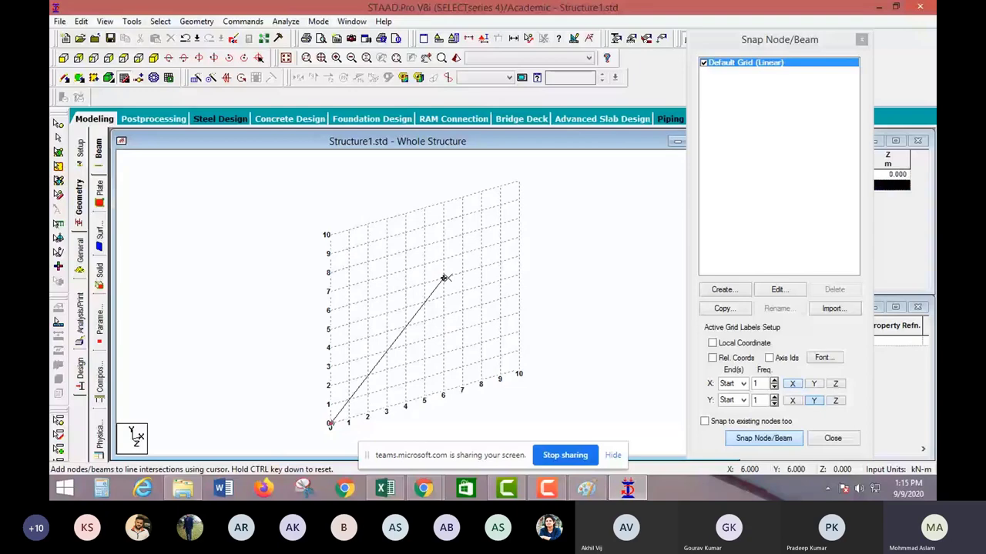
key(Escape)
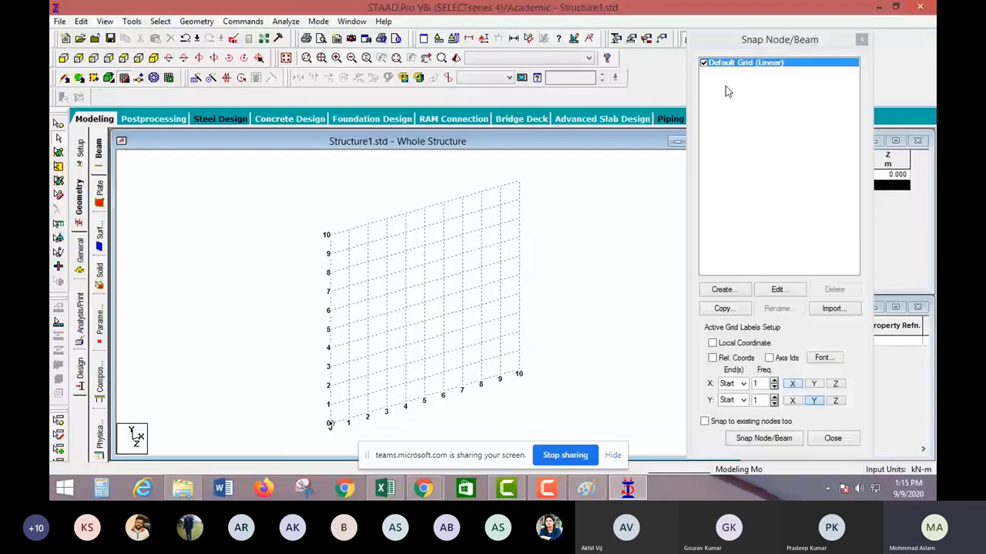
Step: Point out and untick Default Grid (Linear) to hide the grid lines
drag(739, 44, 697, 54)
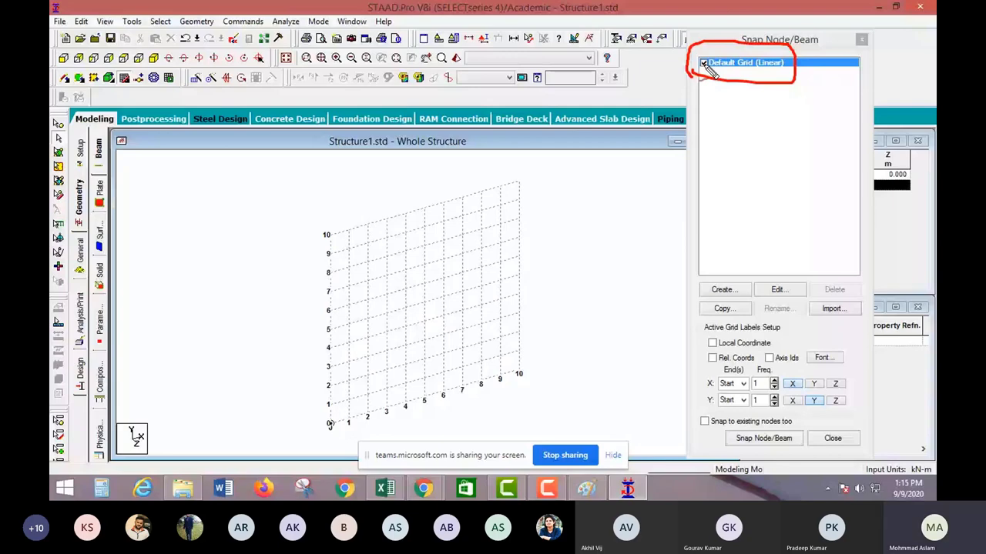
key(Escape)
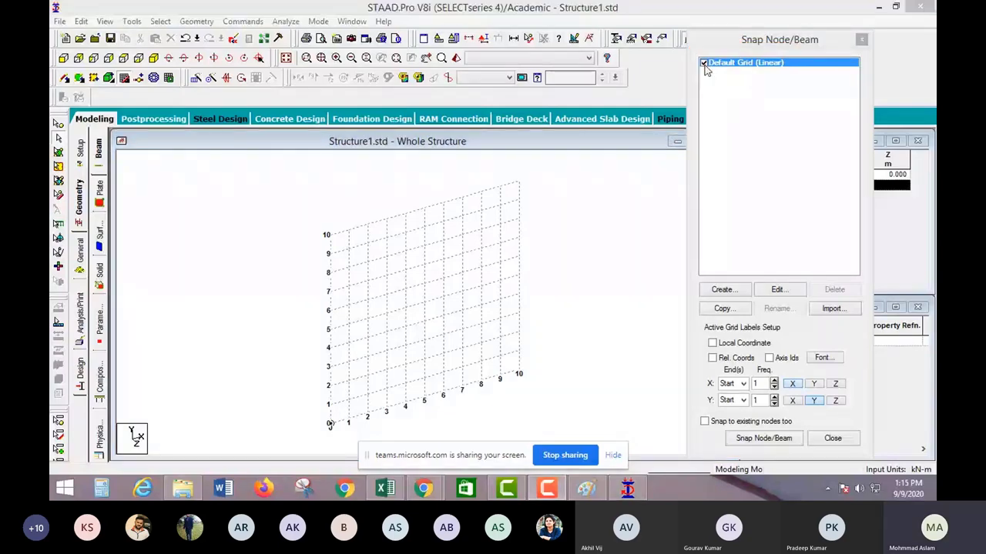
click(703, 63)
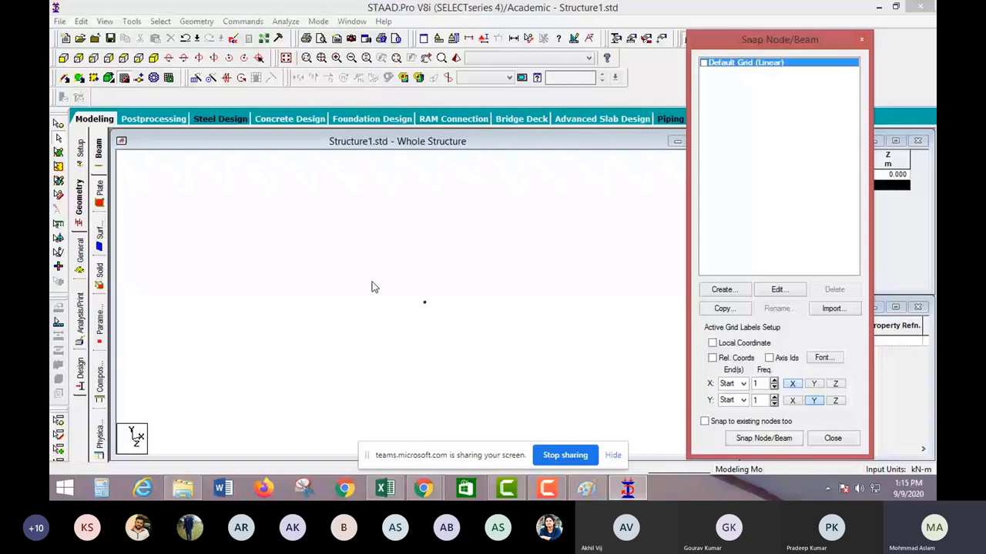
click(433, 318)
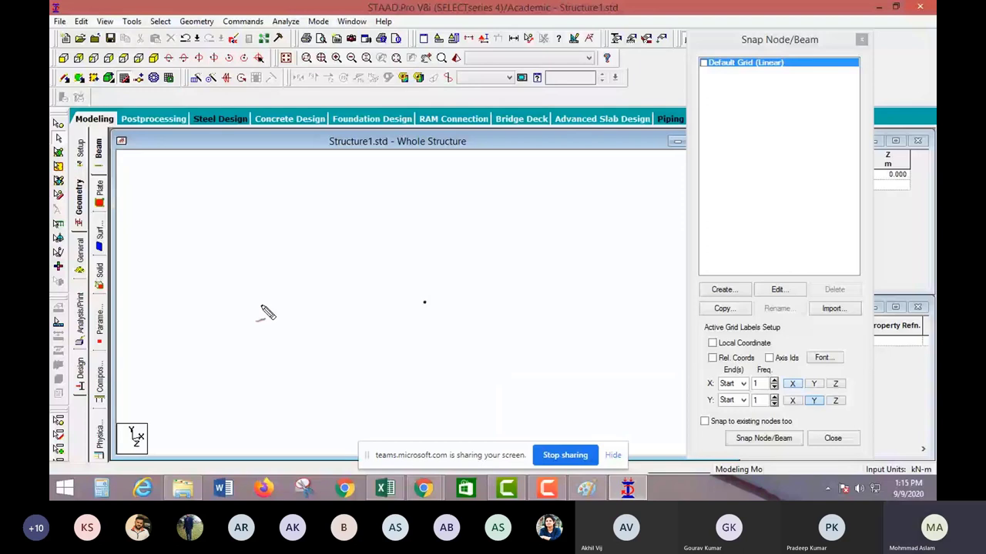
drag(237, 241, 277, 266)
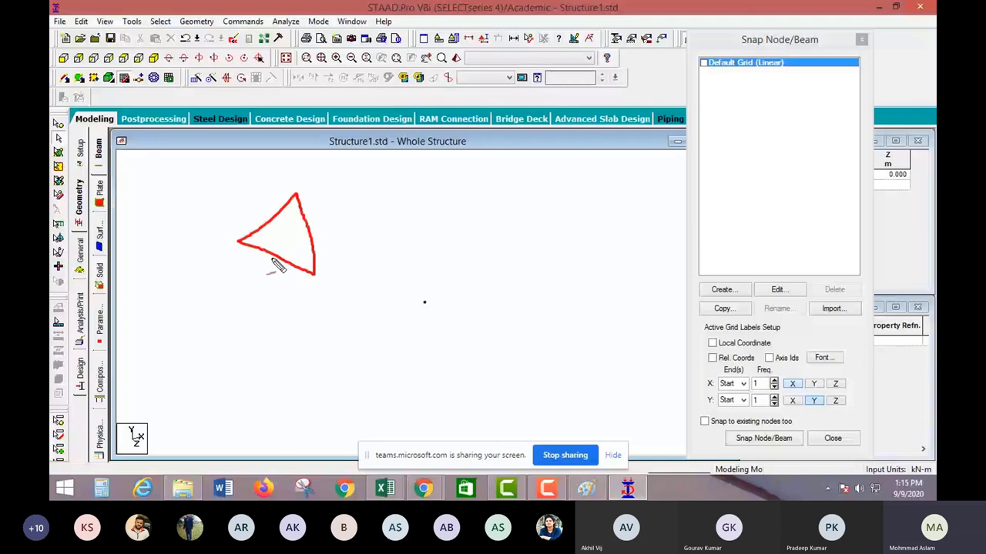
drag(271, 253, 194, 368)
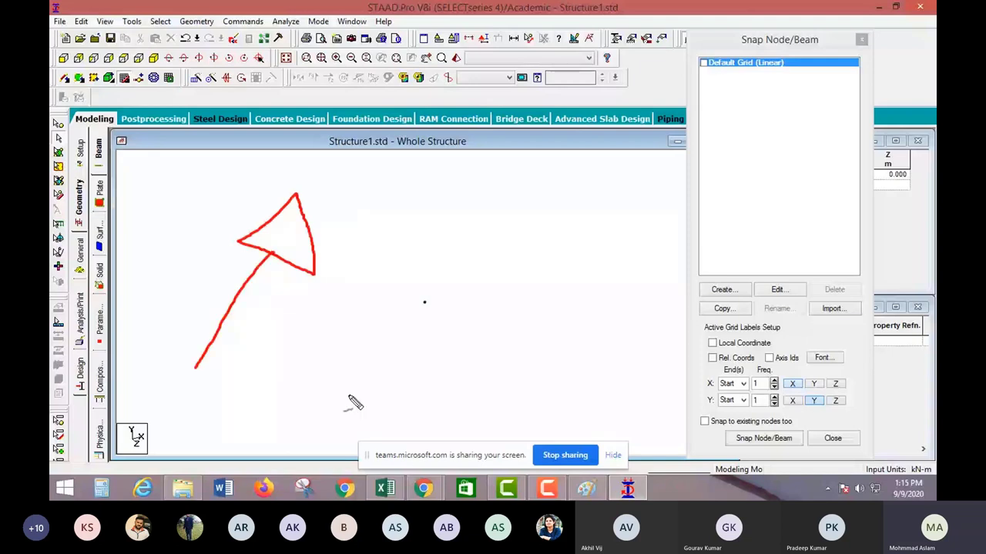
drag(340, 216, 341, 183)
drag(343, 182, 364, 210)
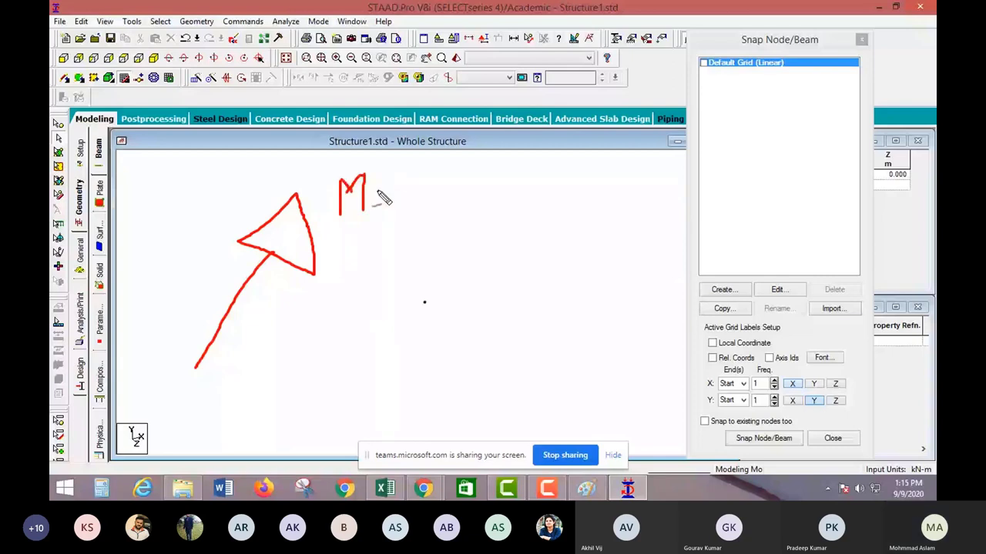
drag(374, 194, 440, 192)
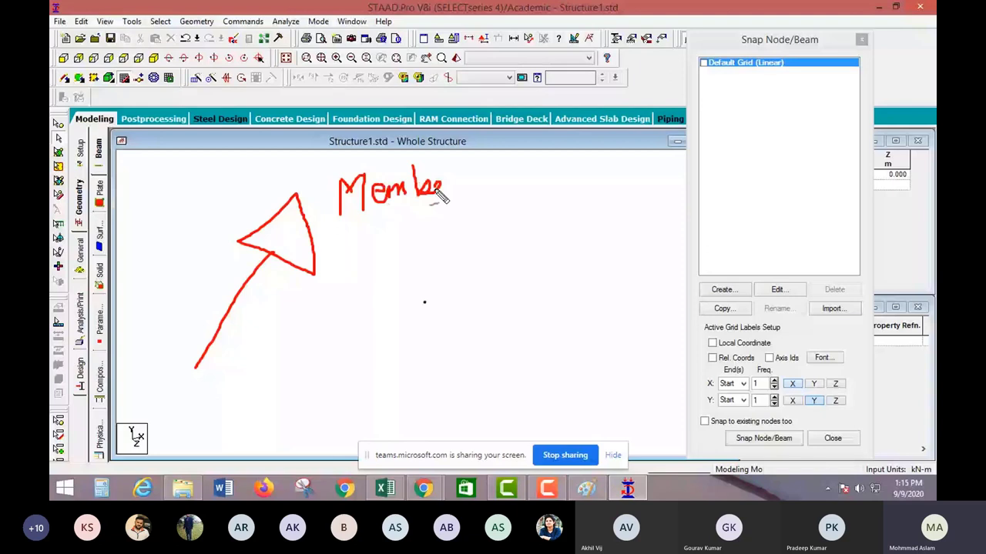
drag(437, 191, 459, 183)
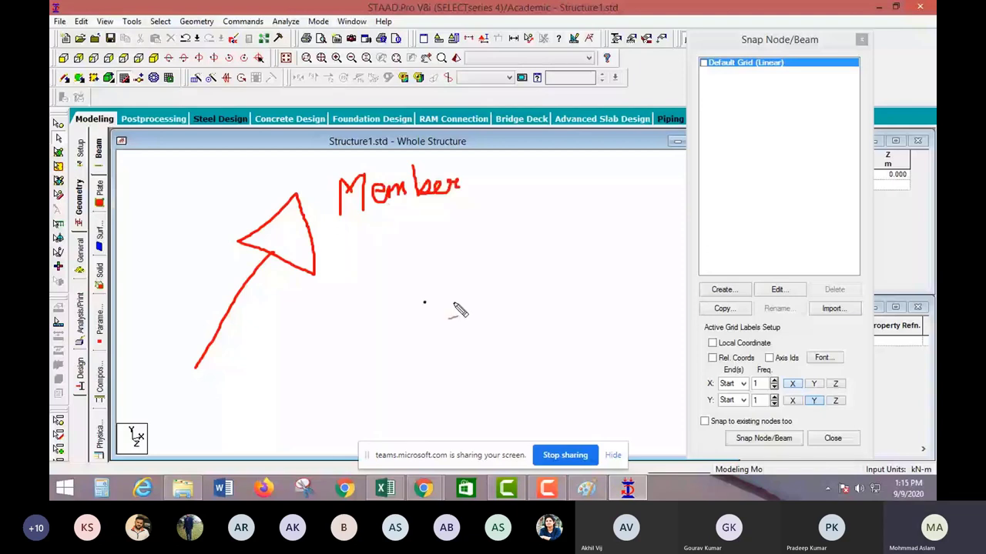
drag(408, 255, 417, 265)
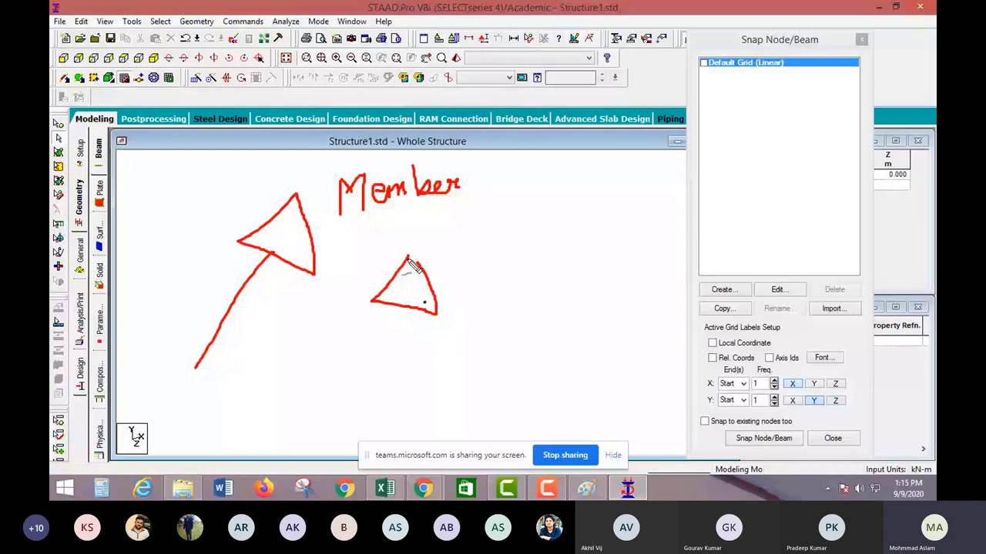
drag(409, 248, 416, 263)
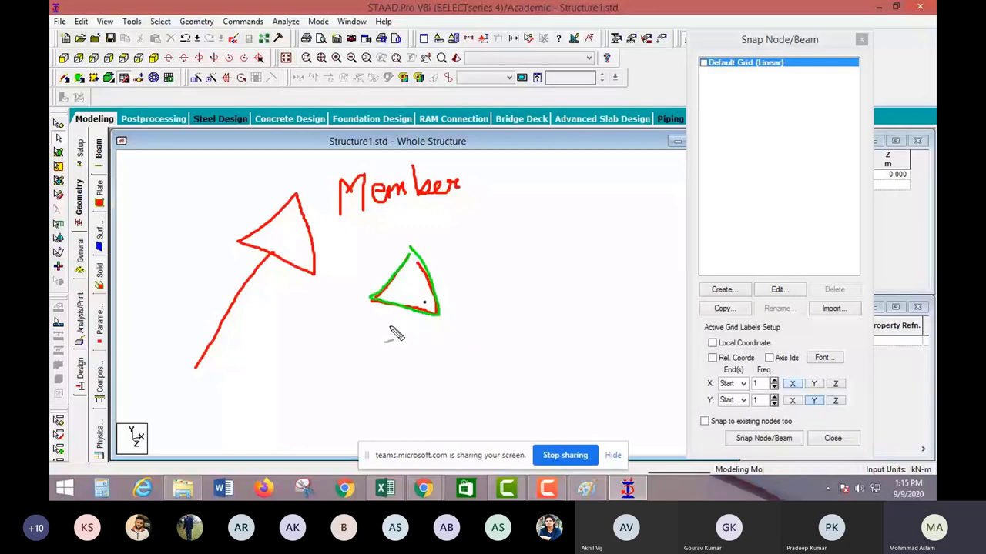
drag(402, 311, 358, 401)
drag(416, 343, 430, 349)
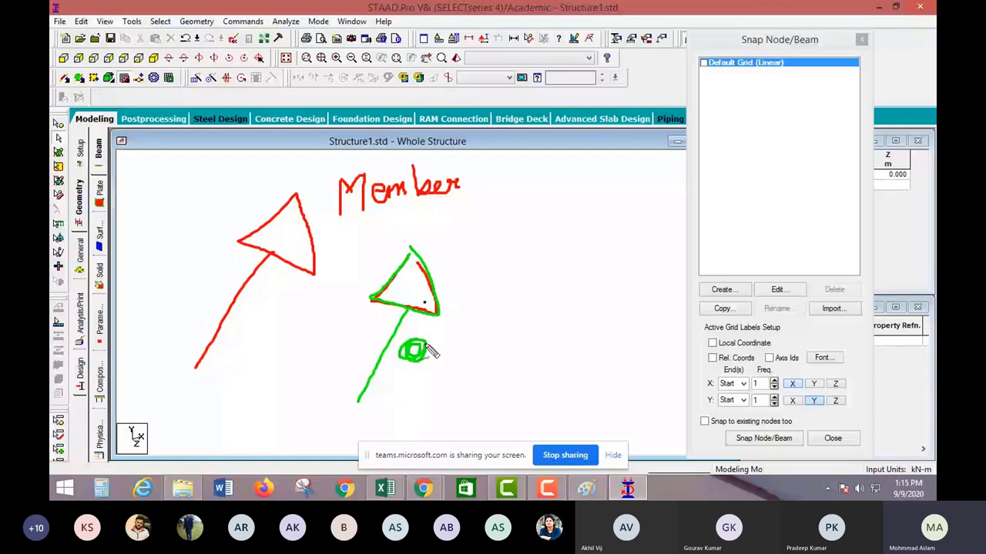
mouse_move(467, 243)
mouse_down()
mouse_move(491, 222)
mouse_move(504, 225)
mouse_up()
mouse_move(531, 223)
mouse_down()
mouse_move(526, 202)
mouse_move(531, 232)
mouse_move(548, 217)
mouse_up()
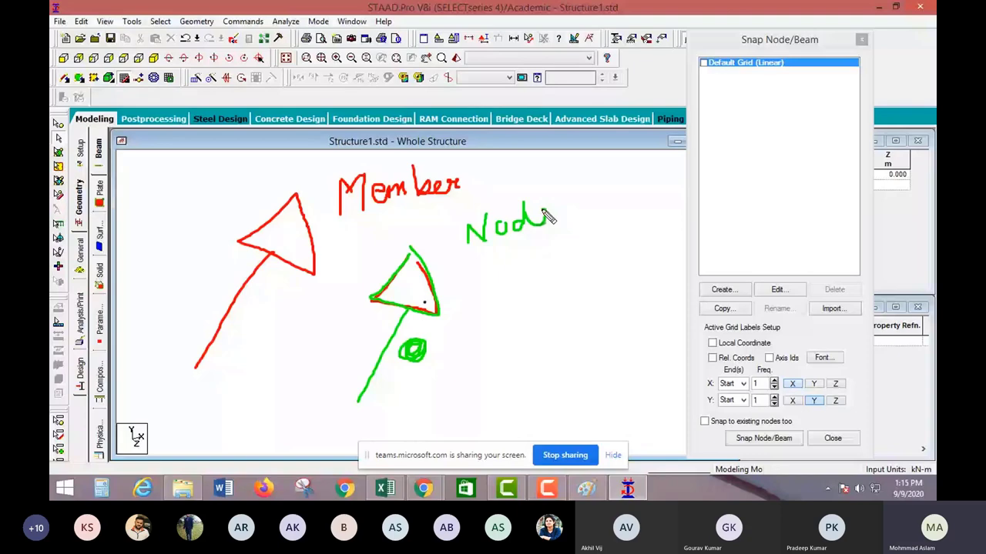
drag(539, 222, 552, 228)
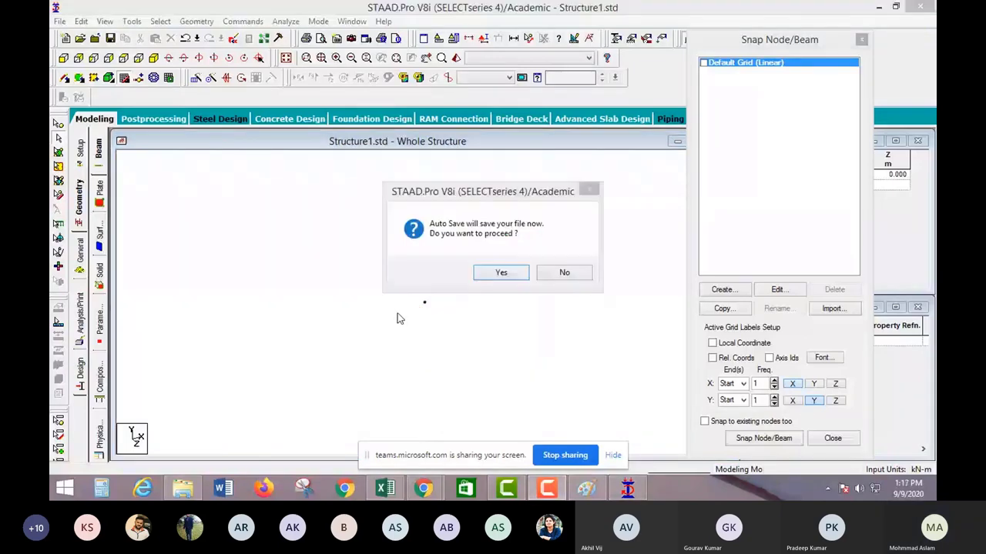
Step: Accept Auto Save, then box-select the single origin node with the Nodes Cursor
key(Return)
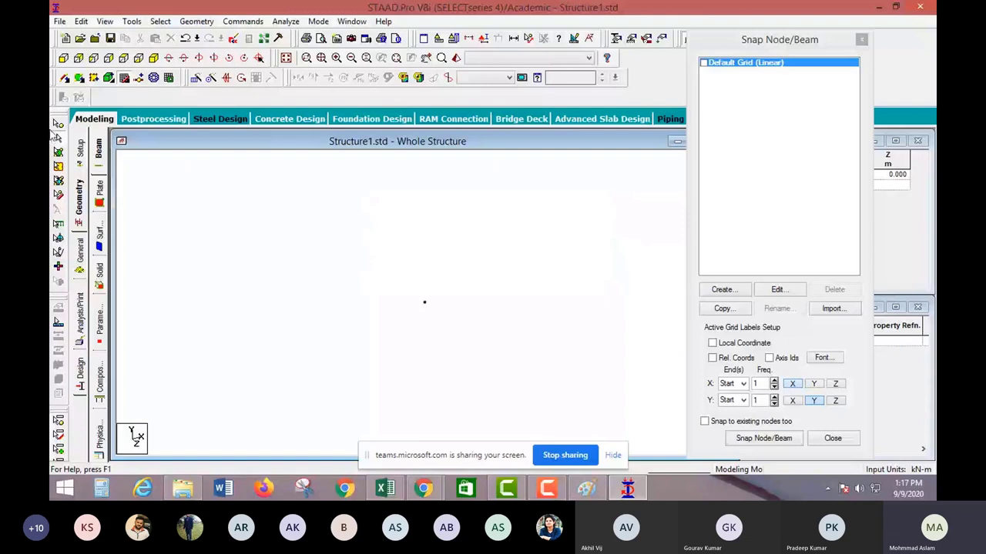
click(58, 137)
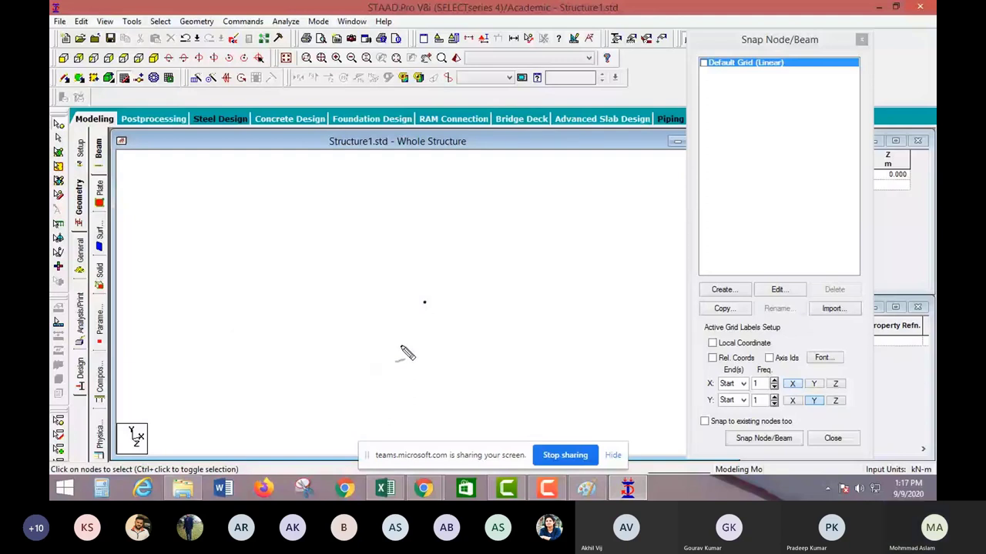
drag(406, 268, 75, 133)
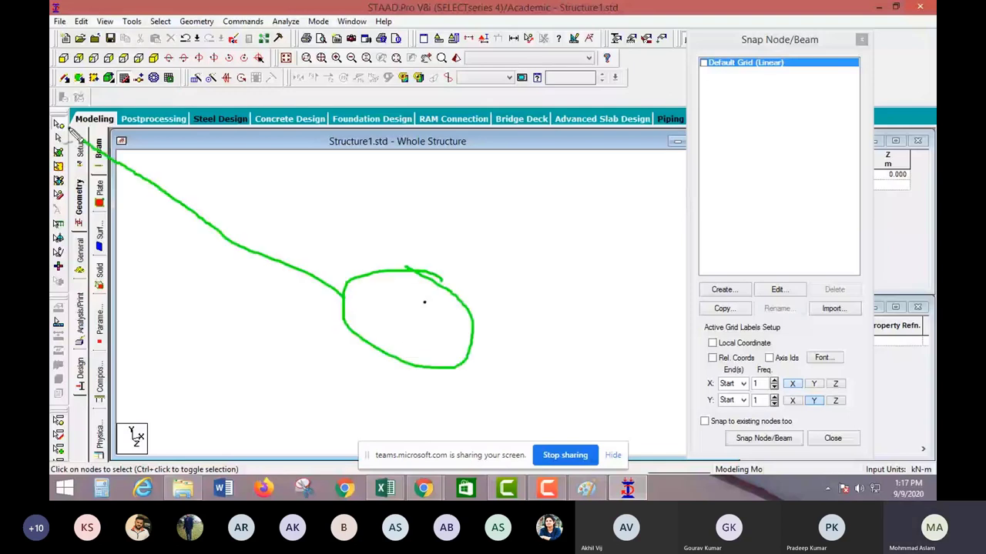
drag(76, 133, 187, 151)
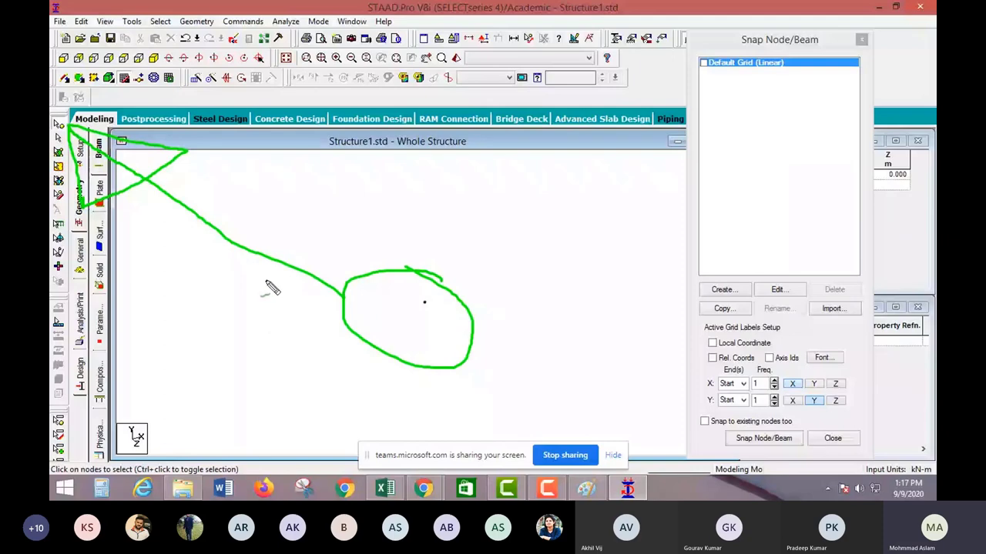
drag(374, 258, 468, 337)
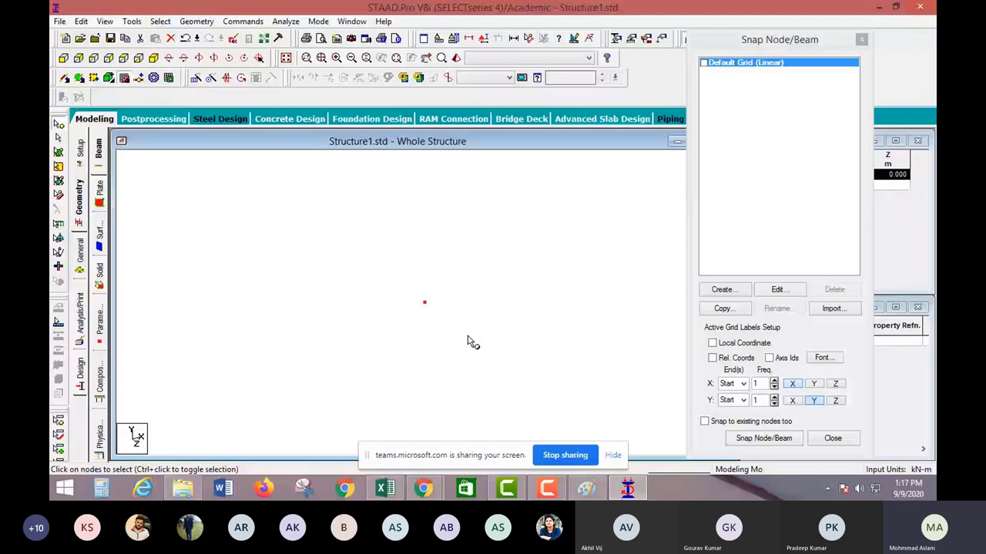
Step: In Paint, draw a blue arrow labelled x along the sketch's top row
key(alt+Tab)
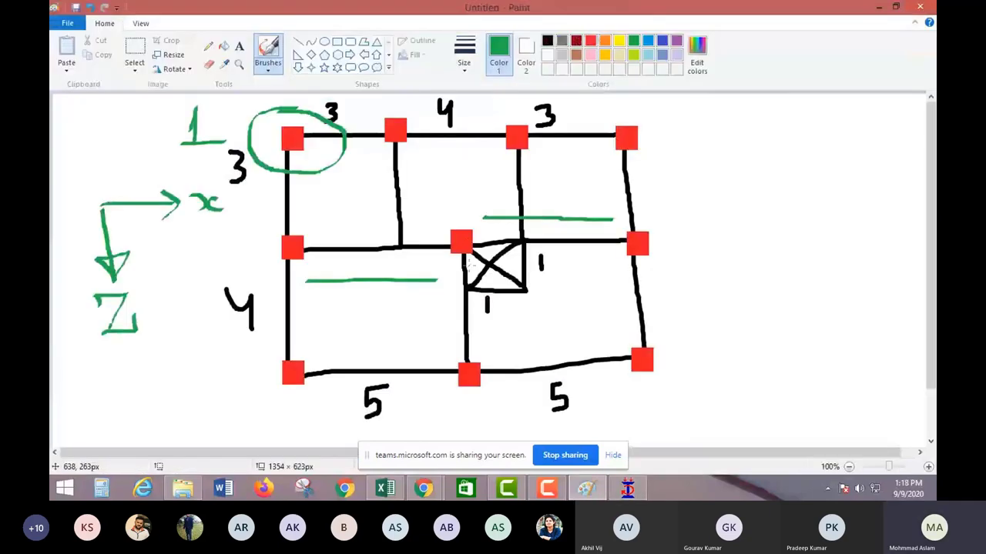
click(619, 40)
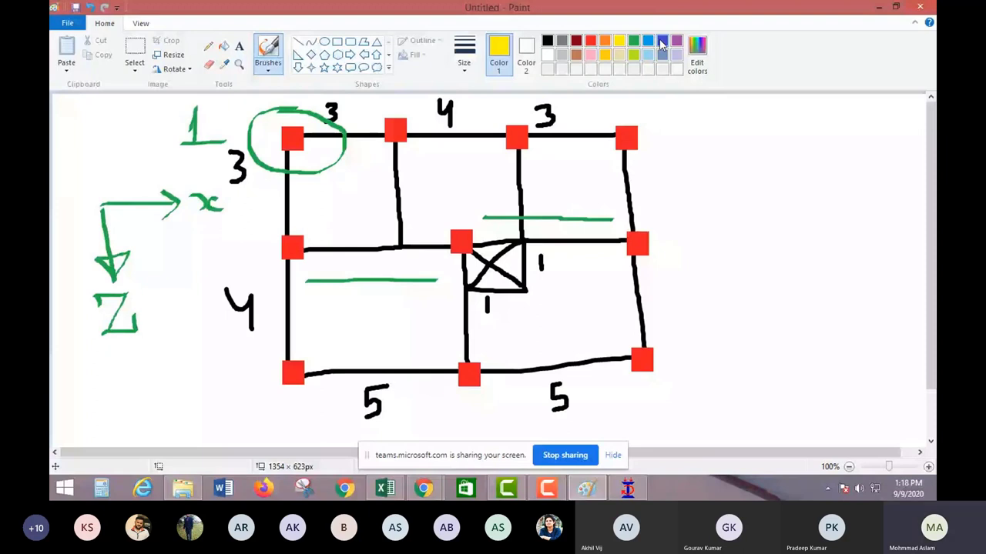
click(660, 45)
mouse_move(308, 157)
mouse_down()
mouse_move(699, 151)
mouse_move(693, 159)
mouse_up()
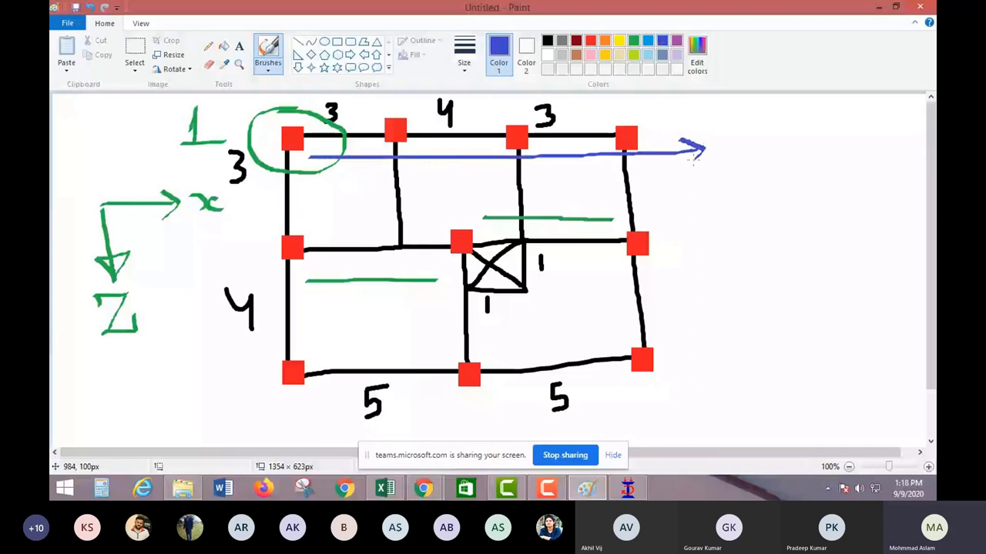
drag(693, 160, 679, 137)
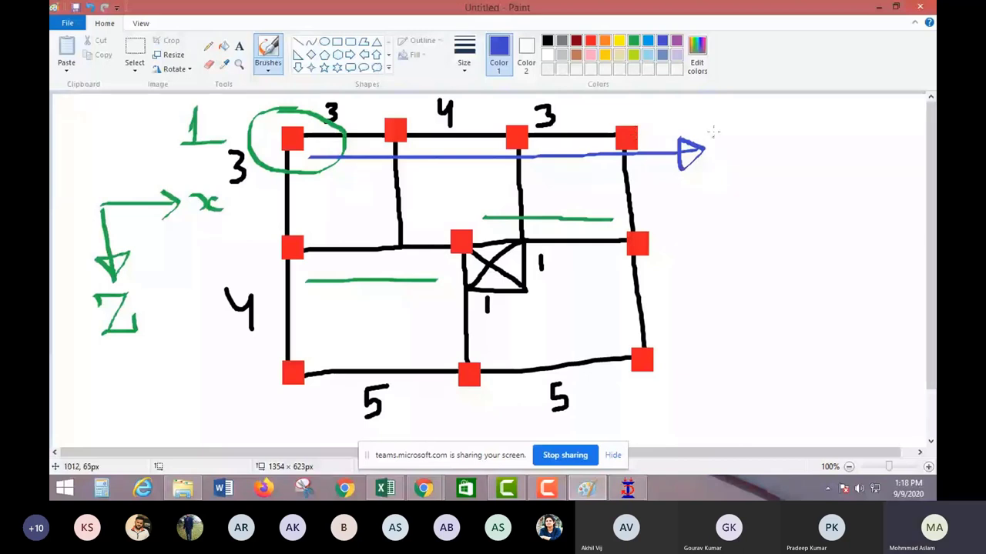
drag(716, 130, 723, 155)
drag(762, 131, 765, 154)
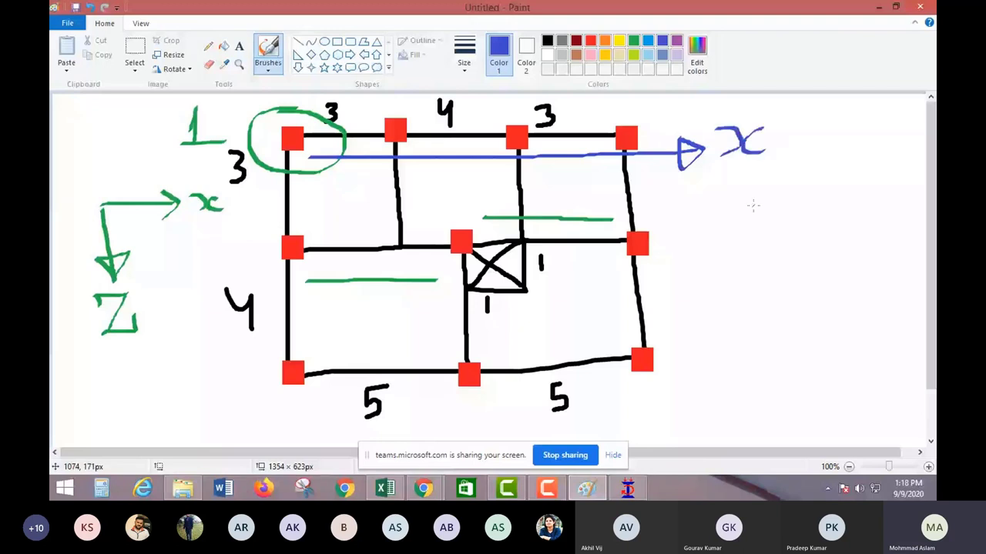
Step: Tick the 3, 4 and 3 spacings on the sketch and minimise Paint
drag(346, 114, 367, 109)
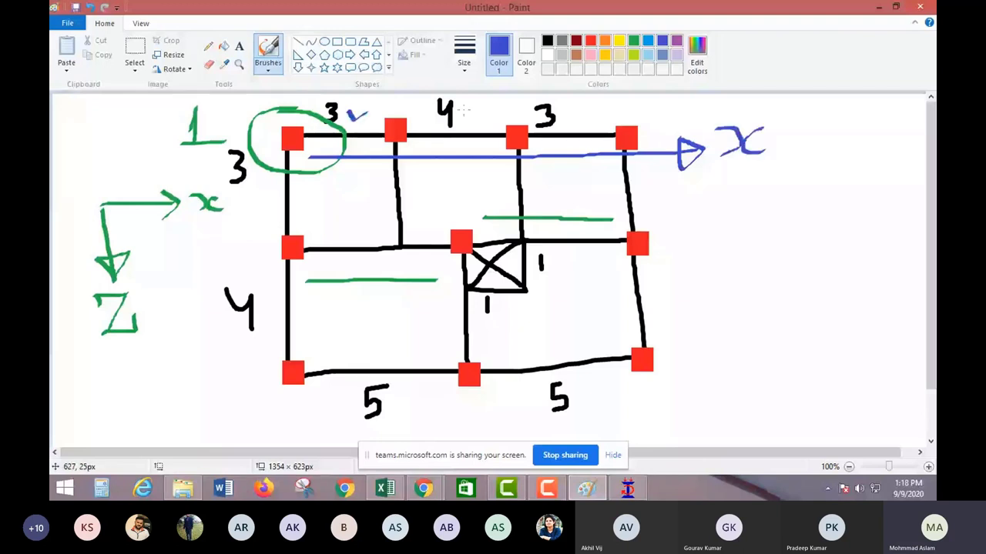
drag(468, 114, 496, 100)
drag(567, 114, 593, 102)
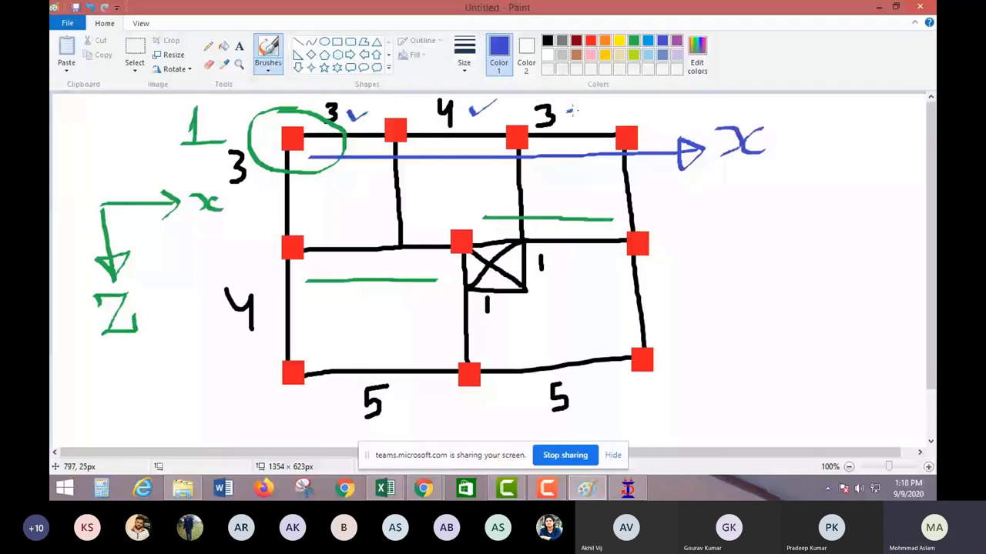
click(876, 9)
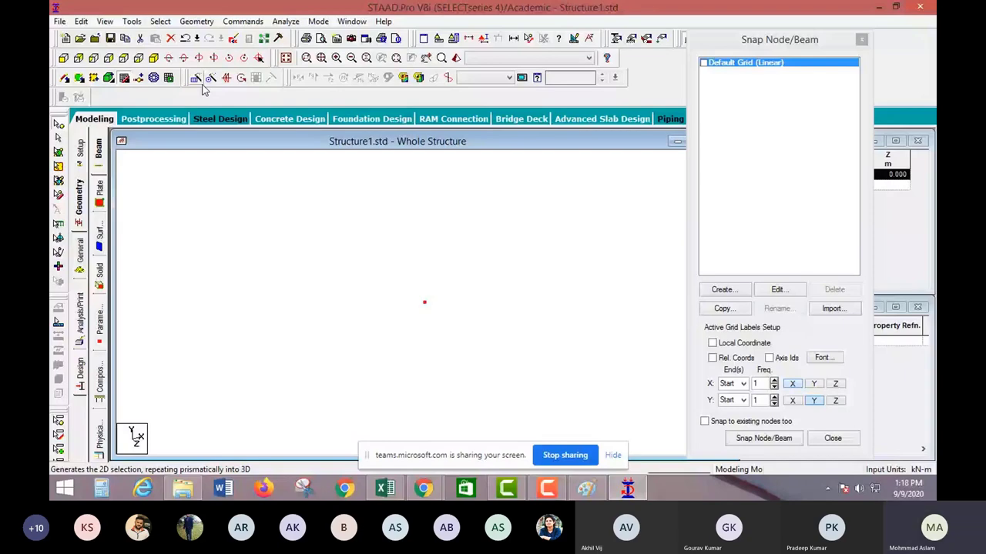
Step: Open Translational Repeat and annotate Global Direction X with a red arrow
click(202, 86)
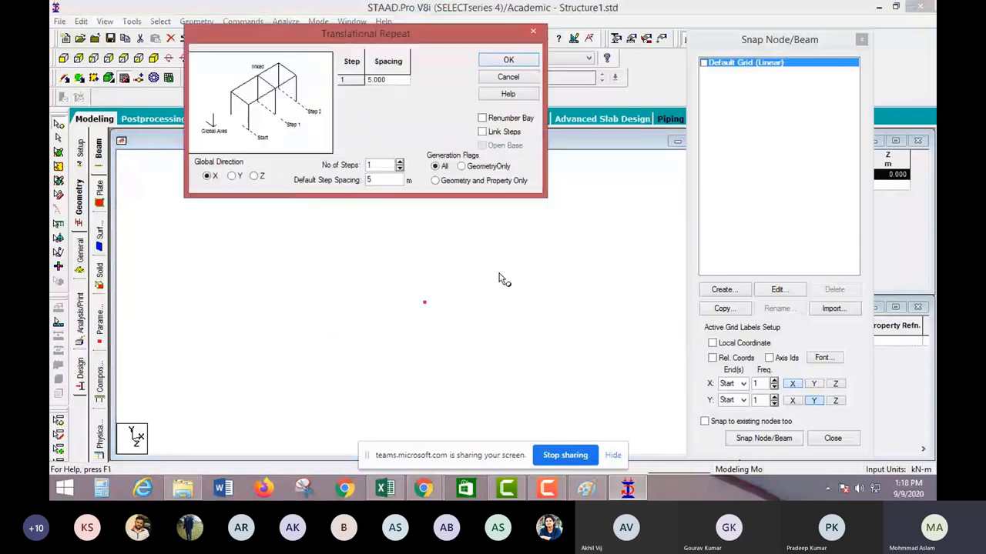
mouse_move(275, 159)
mouse_down()
mouse_move(199, 182)
mouse_move(271, 180)
mouse_up()
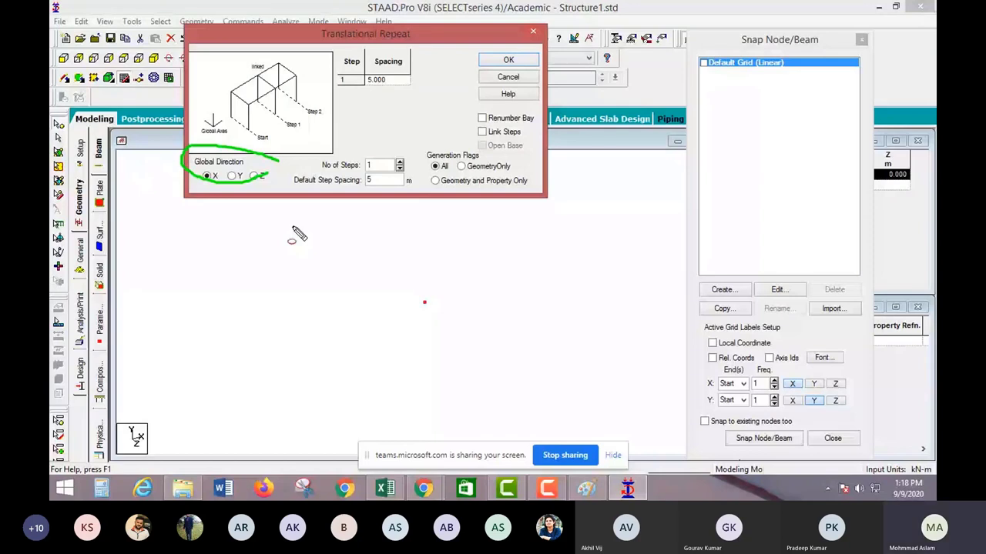
mouse_move(459, 302)
mouse_down()
mouse_move(548, 303)
mouse_move(548, 316)
mouse_up()
drag(595, 291, 614, 311)
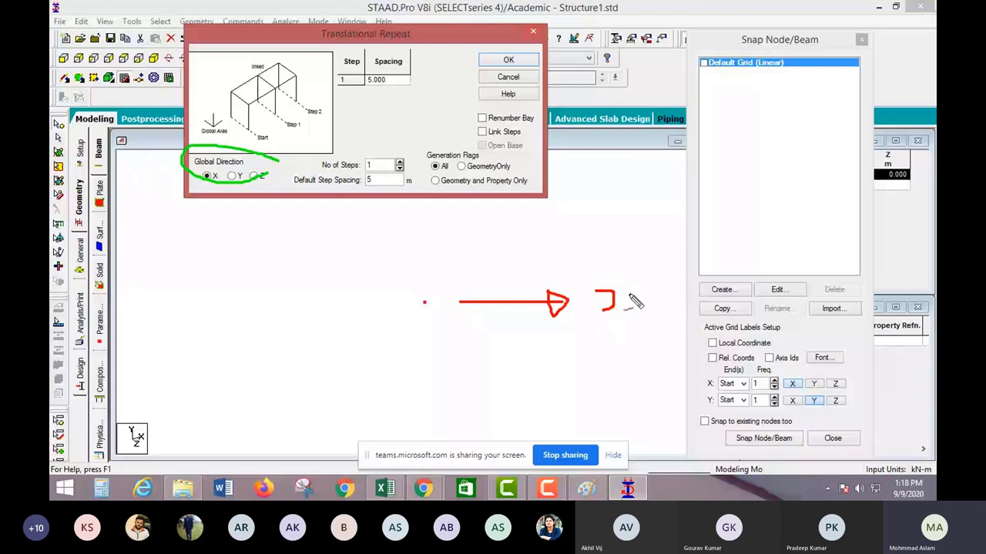
drag(633, 290, 648, 309)
drag(199, 172, 231, 151)
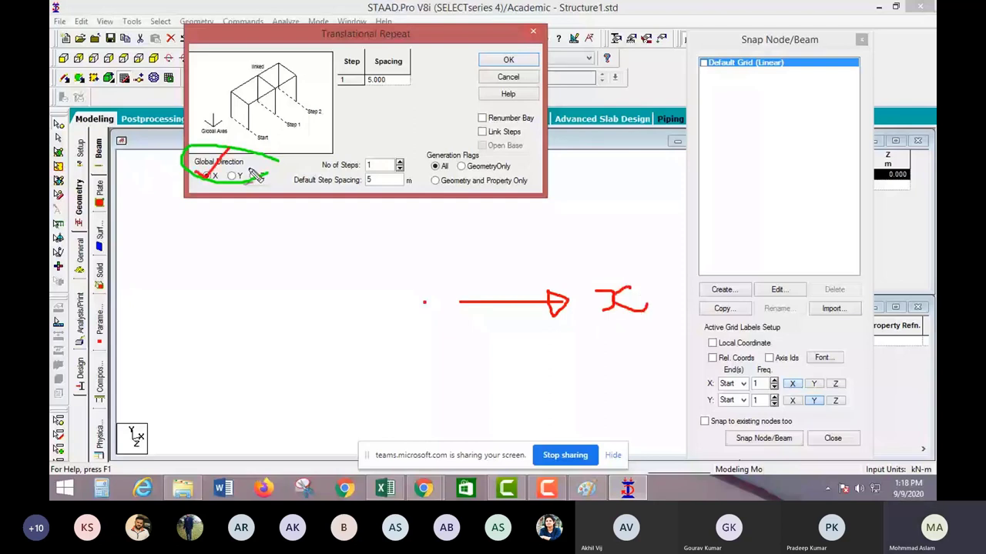
Step: Set No of Steps to 2 at 5 m spacing and generate the repeated nodes
mouse_move(406, 158)
mouse_down()
mouse_move(414, 164)
mouse_move(428, 141)
mouse_up()
drag(360, 146, 377, 162)
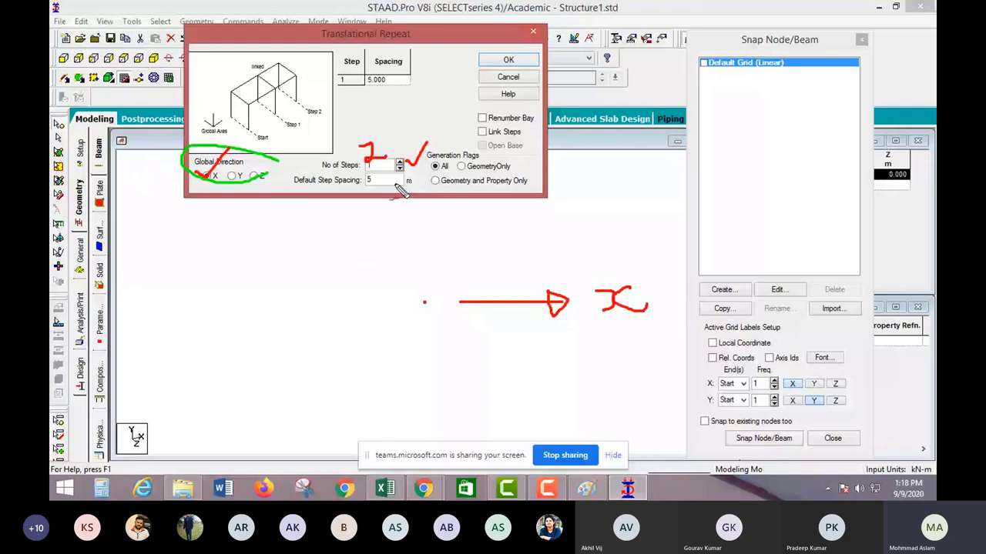
drag(399, 188, 412, 145)
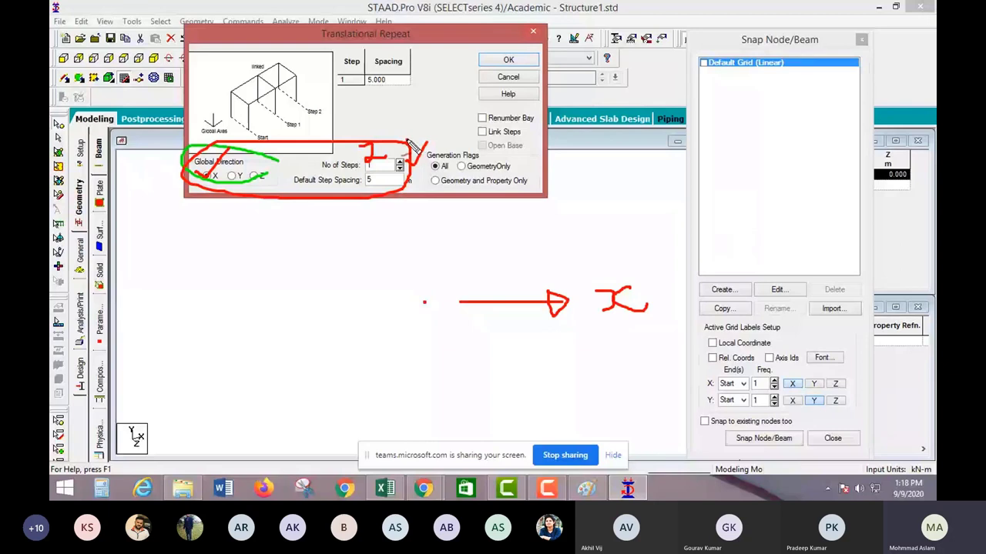
key(Escape)
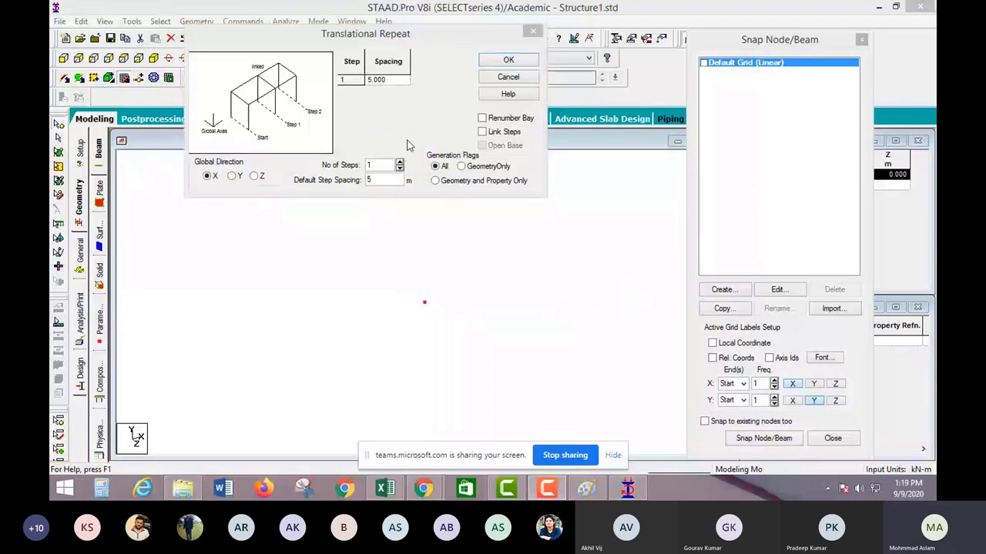
click(399, 162)
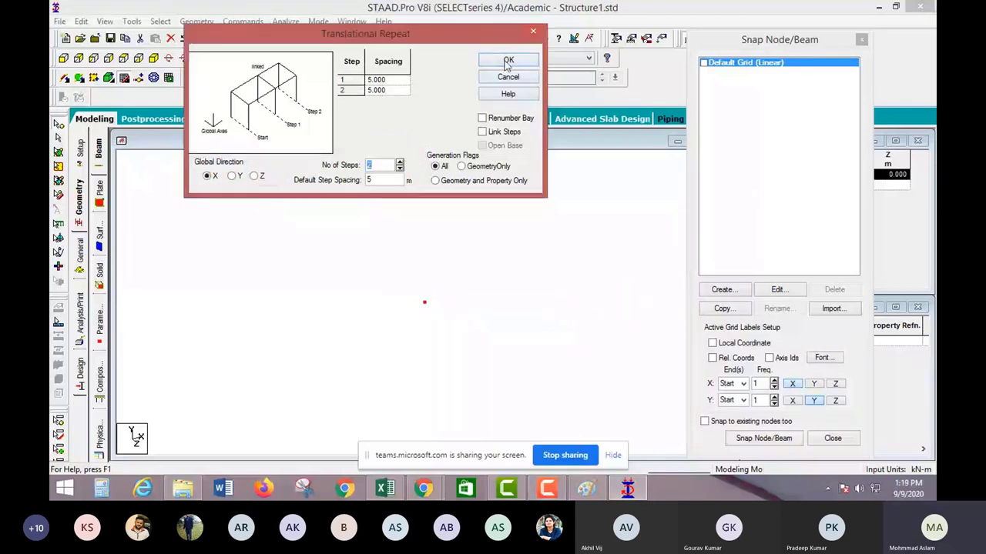
click(508, 61)
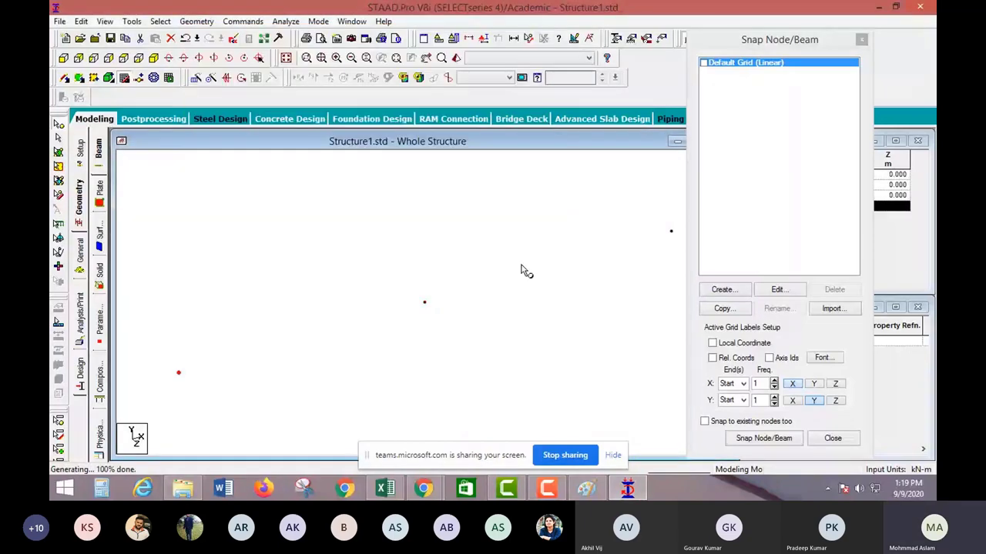
Step: Orbit the view slightly and label the three nodes 1, 2 and 3
middle_drag(520, 271, 243, 372)
drag(185, 341, 199, 353)
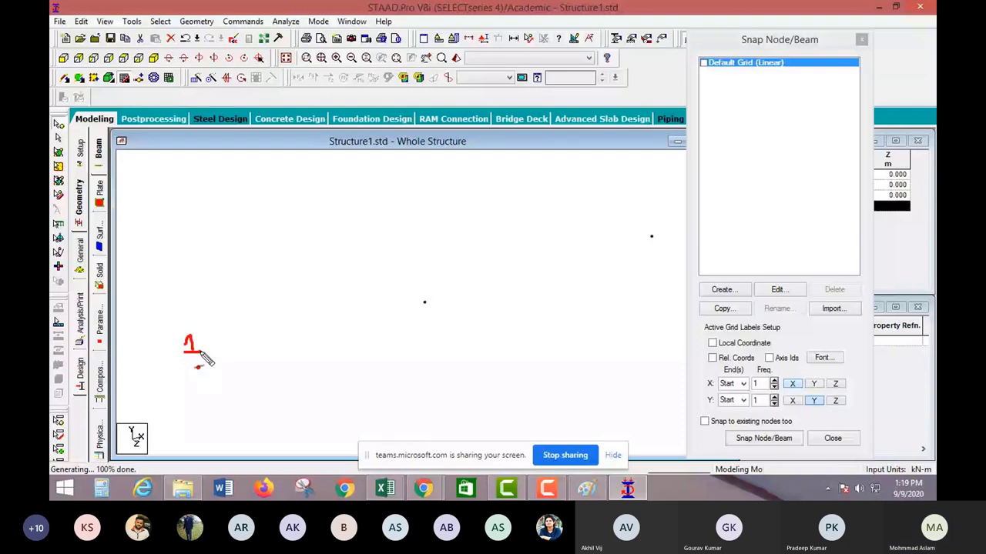
drag(406, 263, 425, 280)
drag(629, 205, 628, 223)
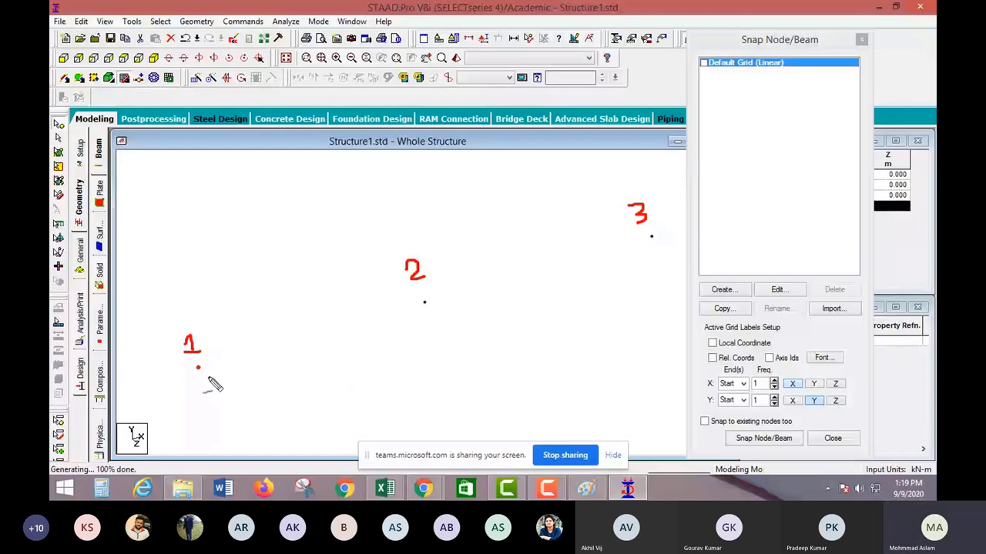
Step: Write 5m with an arrow spanning node 1 to node 2
drag(283, 371, 208, 391)
drag(217, 377, 223, 399)
mouse_move(312, 356)
mouse_down()
mouse_move(317, 377)
mouse_move(356, 379)
mouse_up()
drag(362, 362, 443, 333)
drag(428, 330, 443, 336)
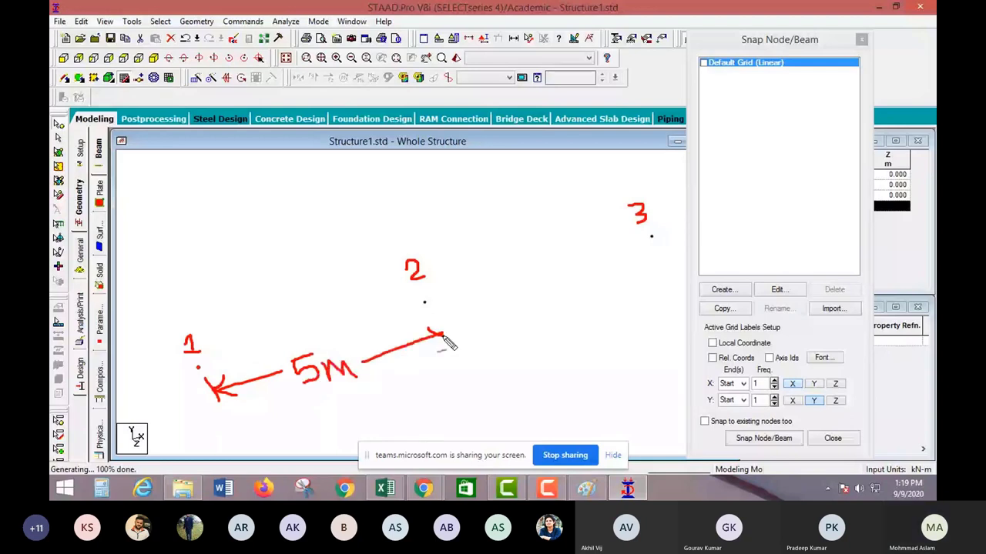
drag(436, 331, 453, 345)
drag(443, 333, 500, 310)
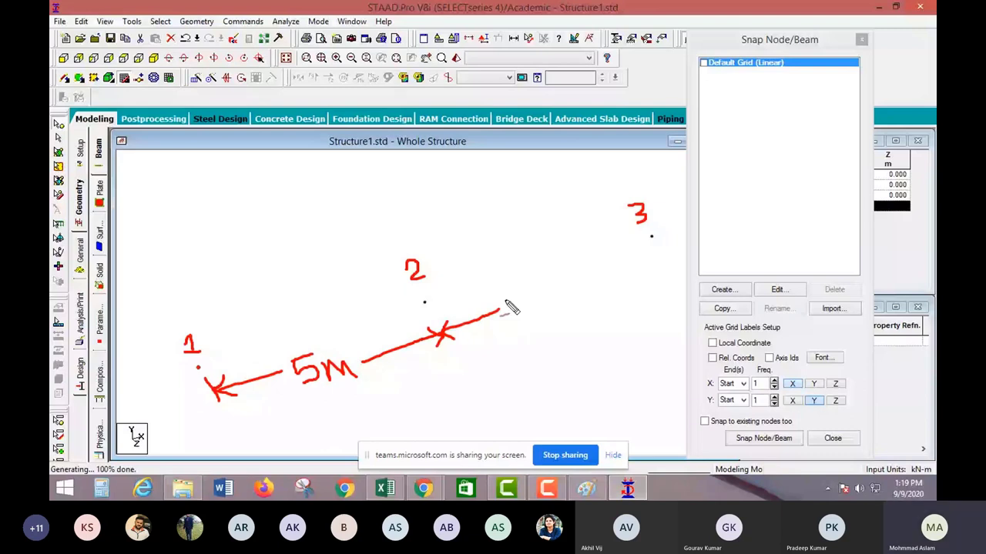
Step: Write 5m with an arrow spanning node 2 to node 3
drag(514, 299, 502, 314)
drag(526, 306, 553, 302)
drag(501, 309, 651, 251)
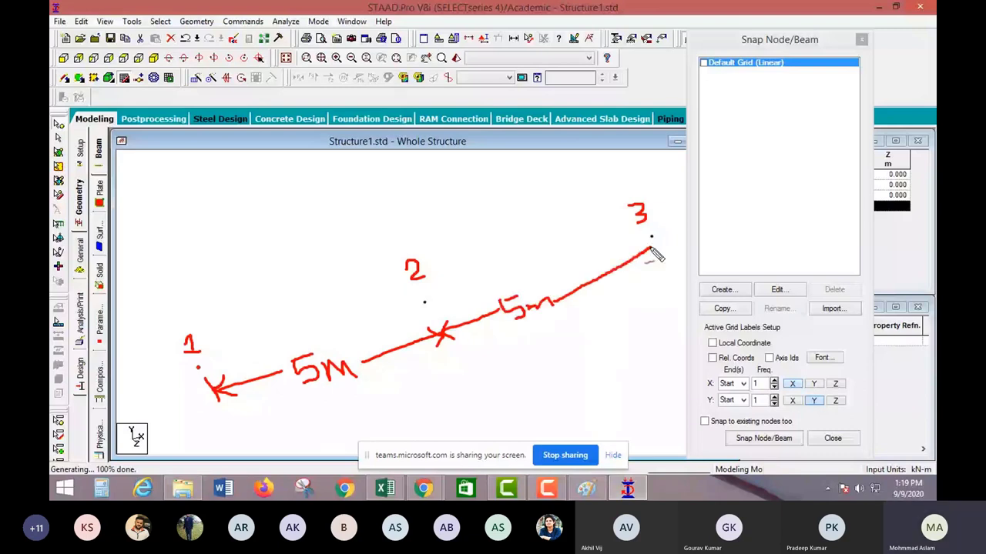
drag(636, 248, 647, 271)
Step: Select the single node and open the Translational Repeat dialog, moving it aside
key(Escape)
click(377, 372)
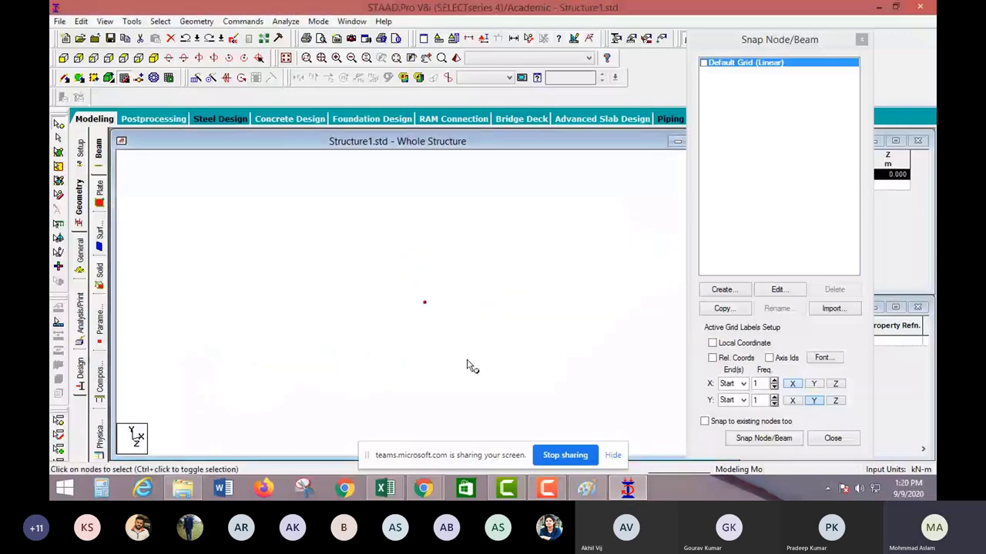
click(195, 80)
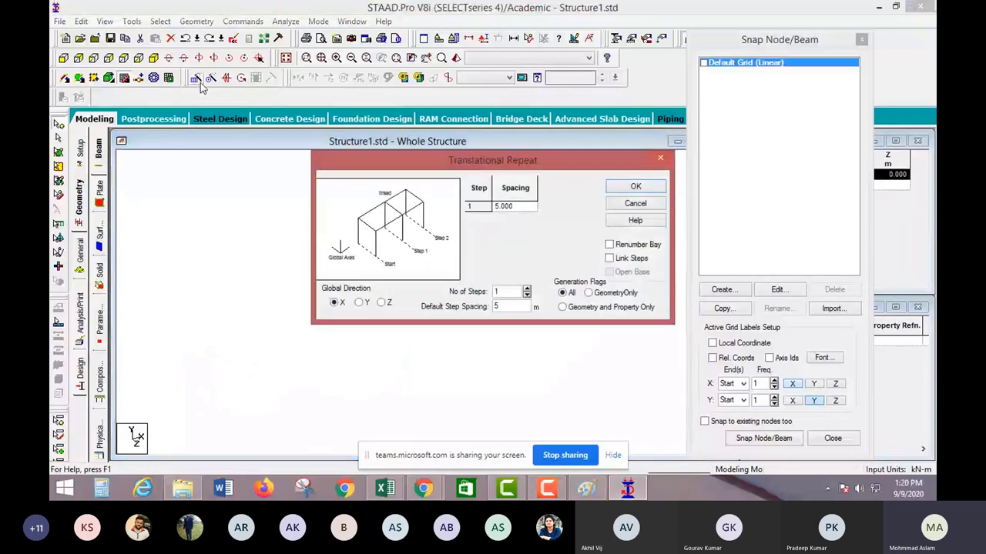
drag(385, 159, 306, 85)
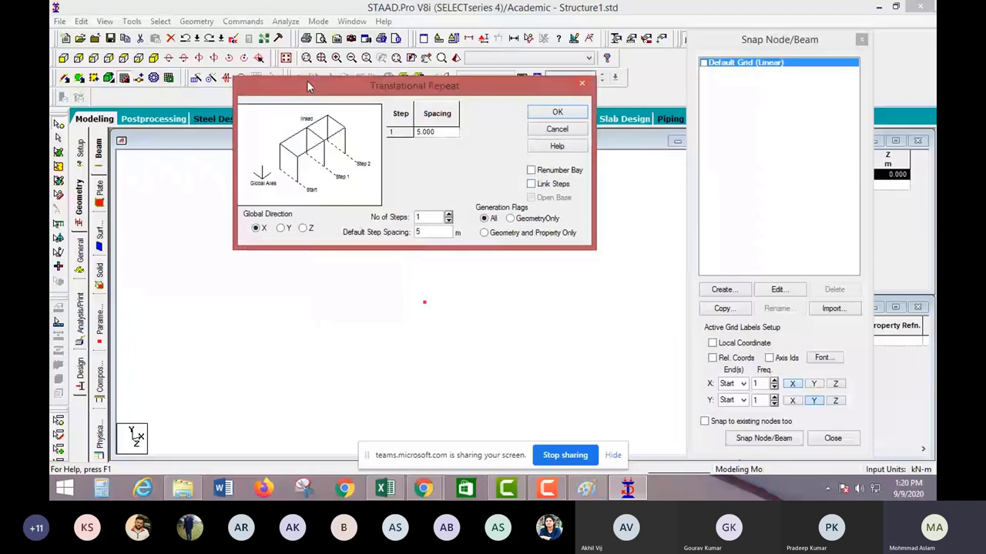
Step: Enter 2 steps at 5 m along X and run the repeat to create two beams
drag(307, 86, 214, 26)
text(2)
key(Tab)
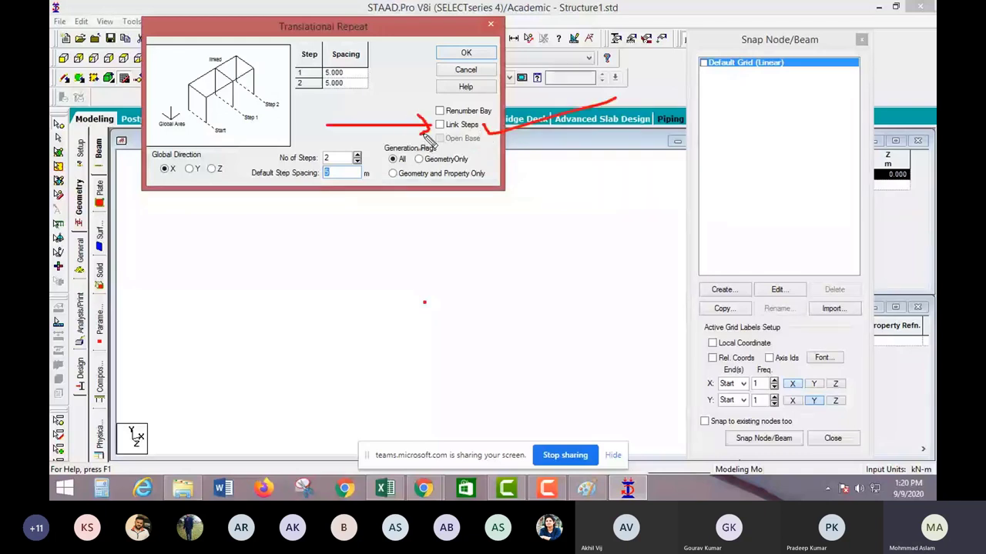
key(Escape)
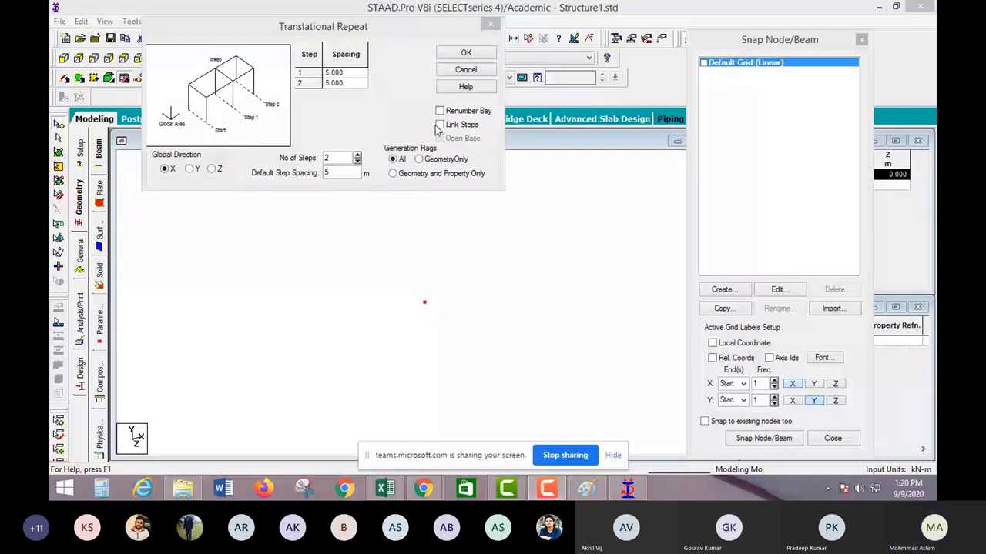
click(436, 129)
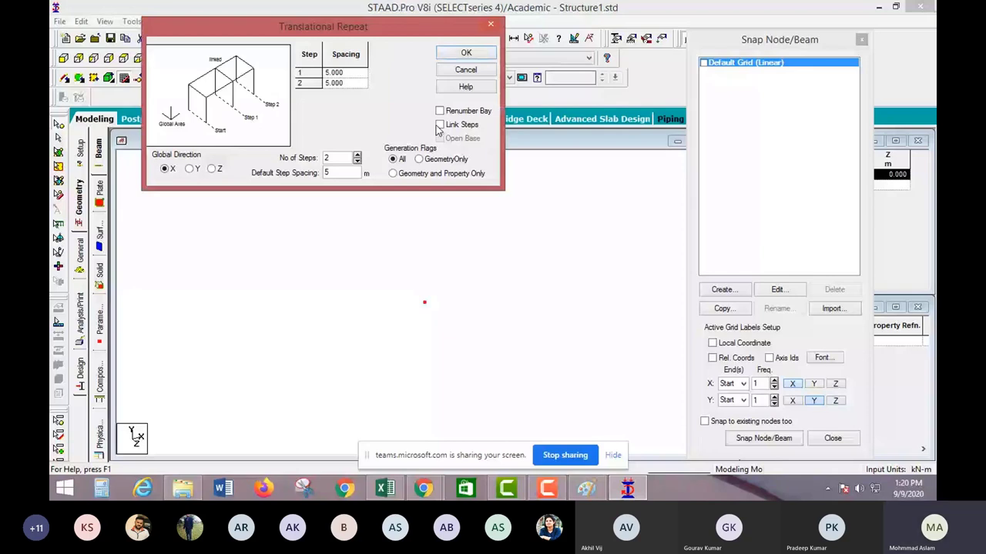
key(Return)
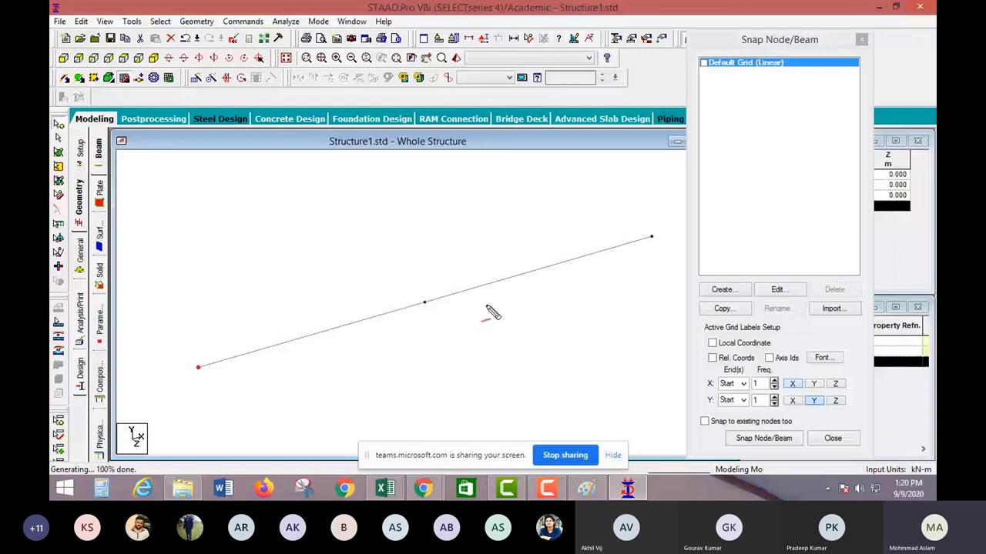
Step: Circle the axis triad in the front view with the pen, clear the ink and start Magnifier
drag(154, 409, 150, 408)
drag(188, 414, 274, 385)
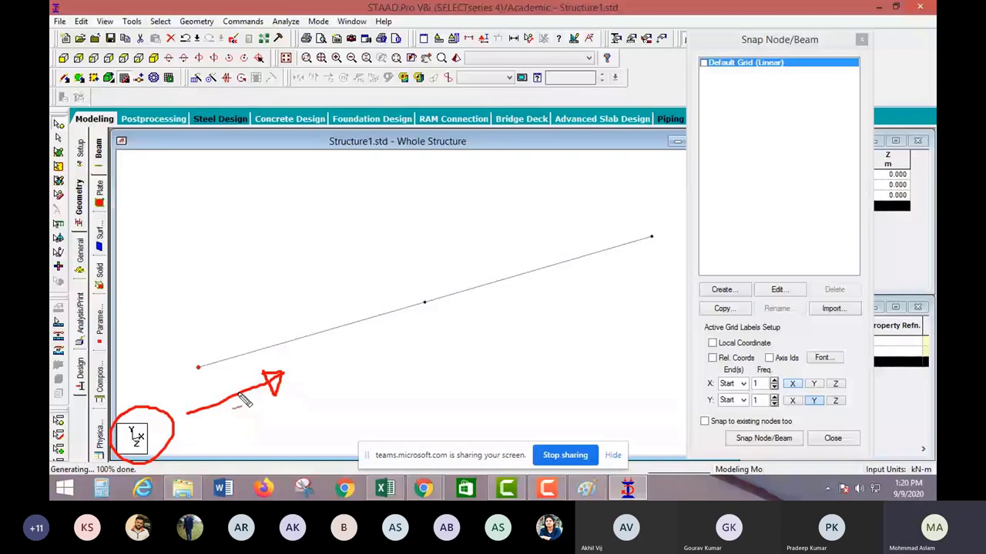
key(Escape)
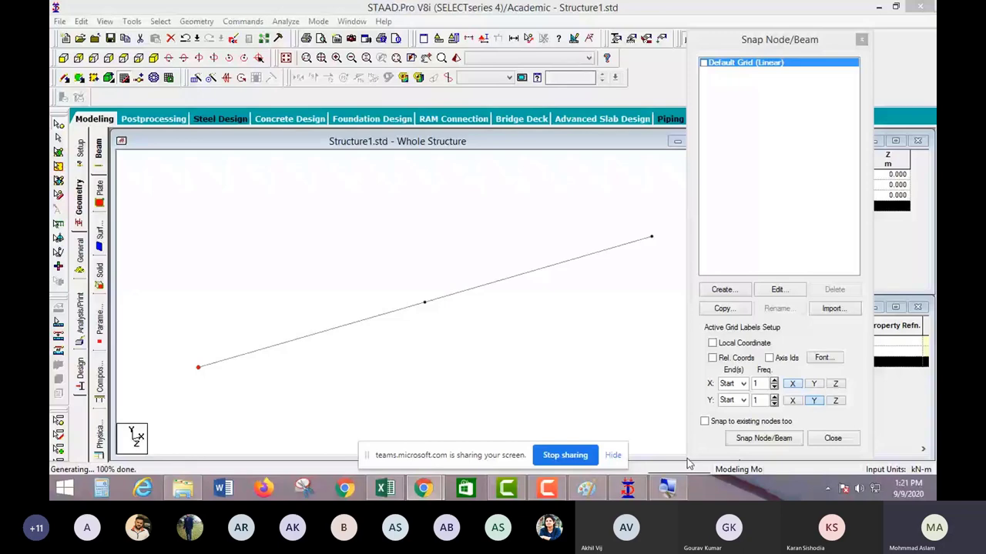
key(super+plus)
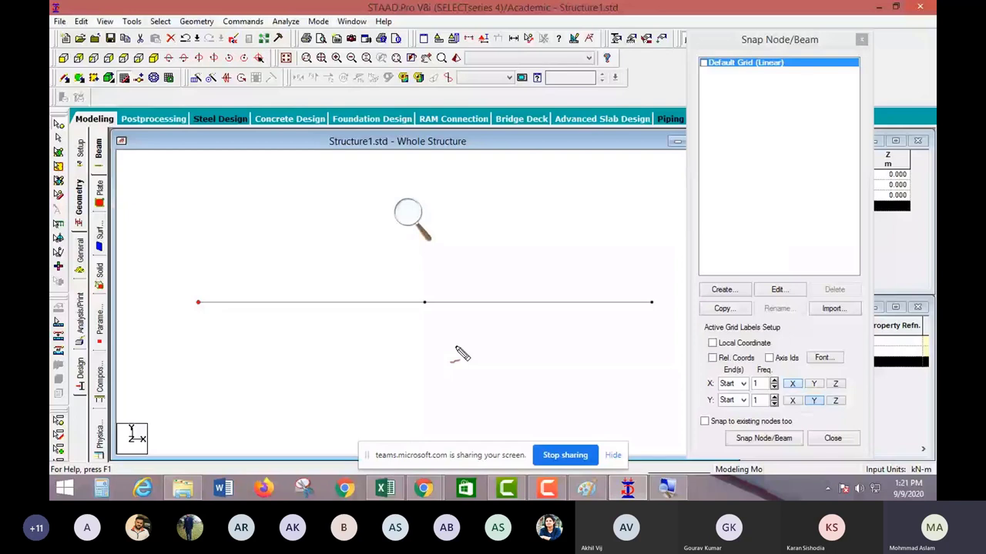
Step: Label the nodes 1, 2 and 3 and sketch new lengths above both spans
drag(187, 256, 208, 269)
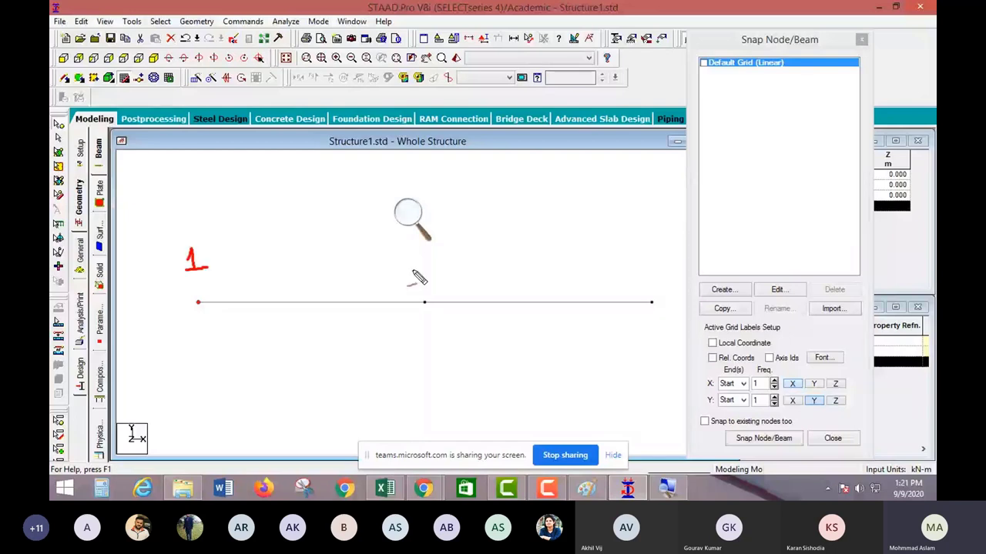
drag(408, 263, 441, 277)
drag(636, 263, 636, 285)
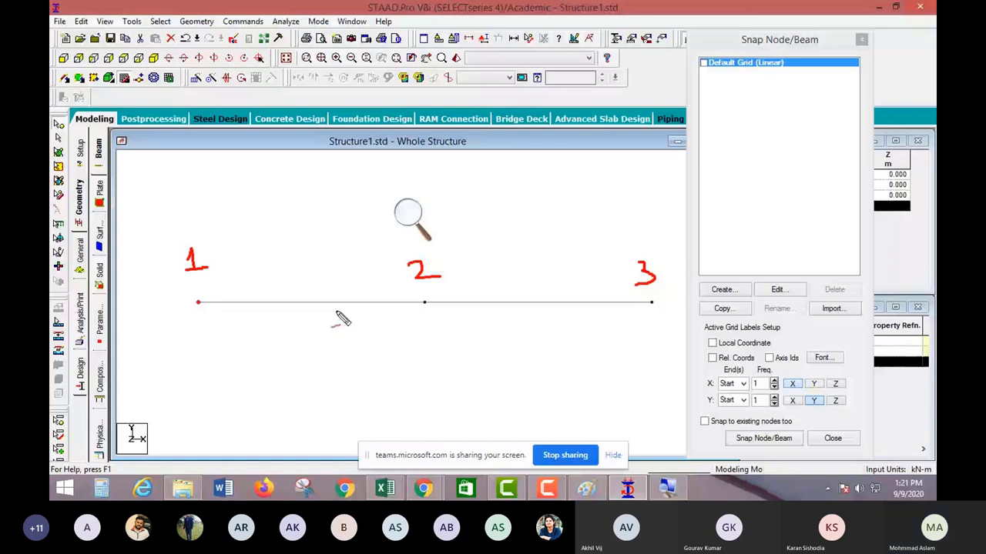
drag(305, 266, 301, 285)
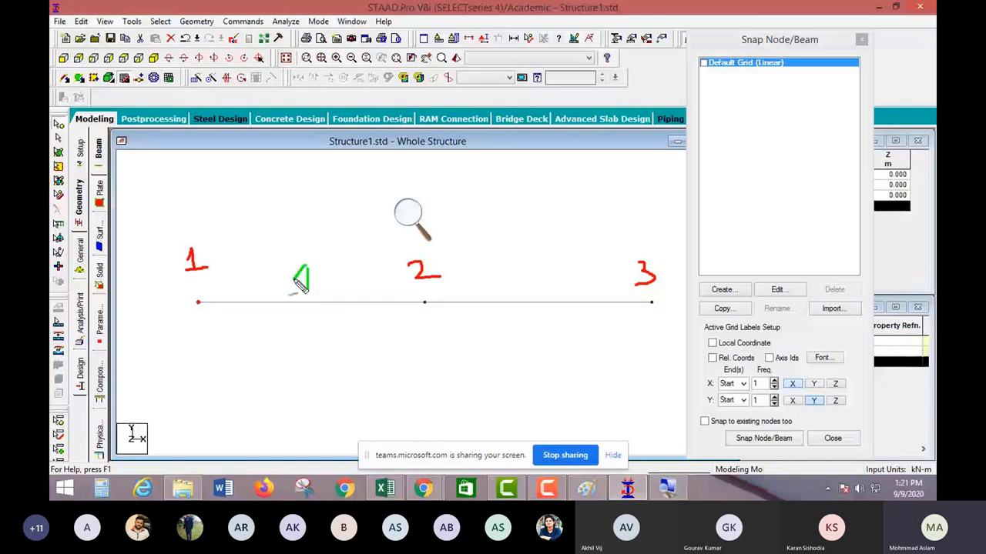
drag(545, 268, 574, 280)
Step: Annotate the span lengths below the beam and cross out the old spacing
mouse_move(199, 320)
mouse_down()
mouse_move(199, 351)
mouse_move(277, 335)
mouse_up()
mouse_move(299, 327)
mouse_down()
mouse_move(308, 348)
mouse_move(324, 327)
mouse_move(348, 351)
mouse_move(429, 332)
mouse_move(416, 345)
mouse_move(436, 343)
mouse_up()
mouse_move(436, 323)
mouse_down()
mouse_move(417, 343)
mouse_move(460, 334)
mouse_up()
mouse_move(476, 327)
mouse_down()
mouse_move(497, 326)
mouse_move(471, 349)
mouse_move(693, 318)
mouse_move(641, 321)
mouse_move(620, 362)
mouse_up()
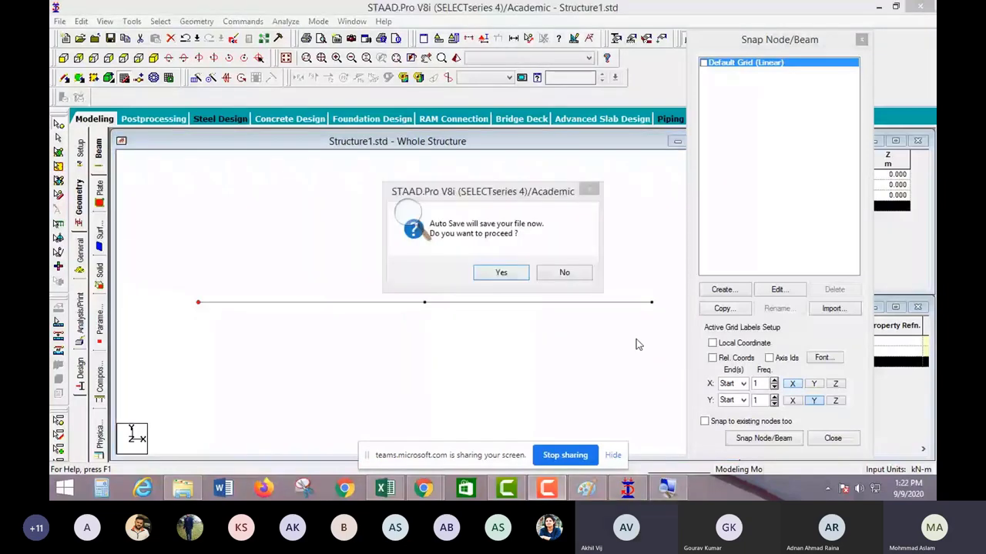
Step: Save Structure1 at the auto-save prompt and delete the three-node beam line
click(564, 272)
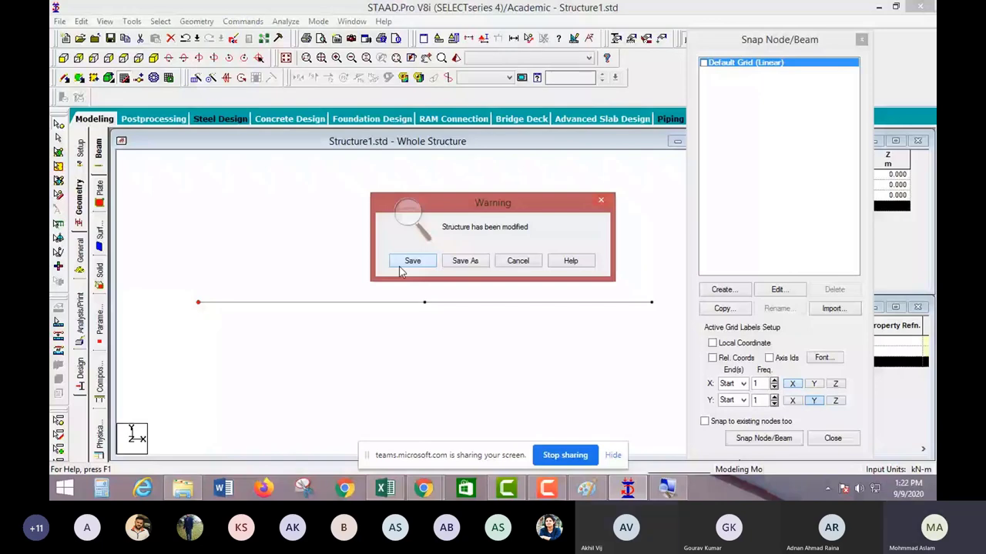
click(412, 261)
drag(153, 256, 675, 345)
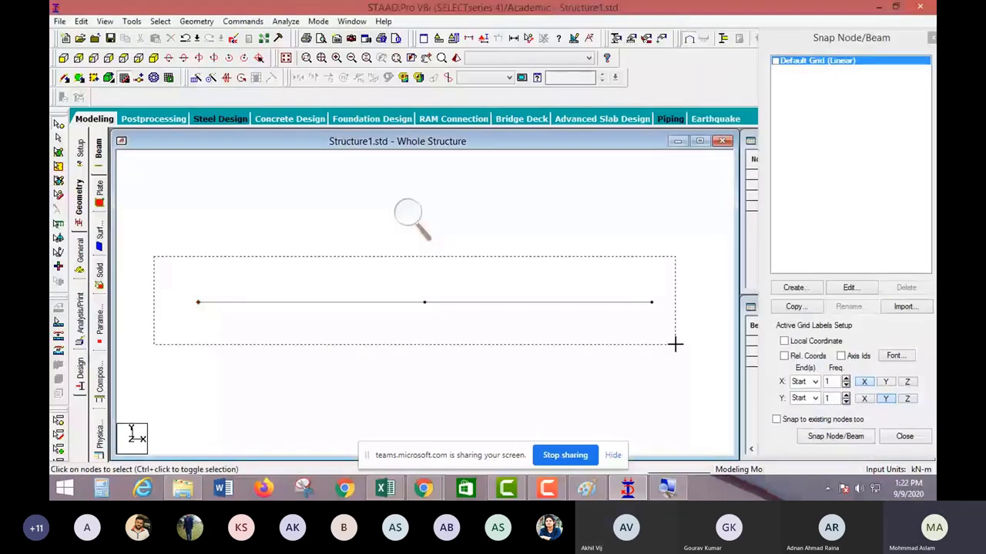
click(776, 61)
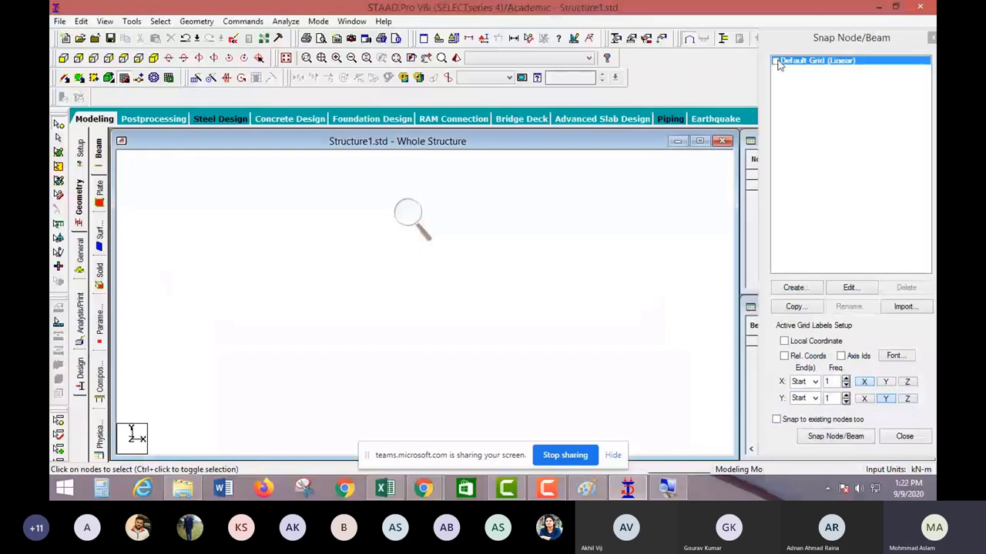
Step: Show the default 10 × 10 grid in 3D, mark its origin and X/Y directions, and float the panel
click(775, 61)
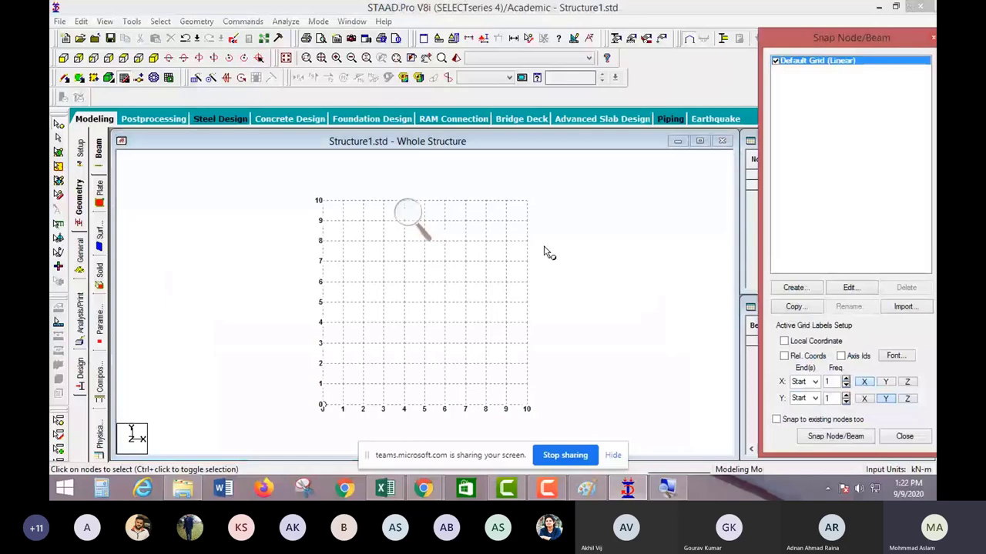
middle_drag(543, 252, 586, 316)
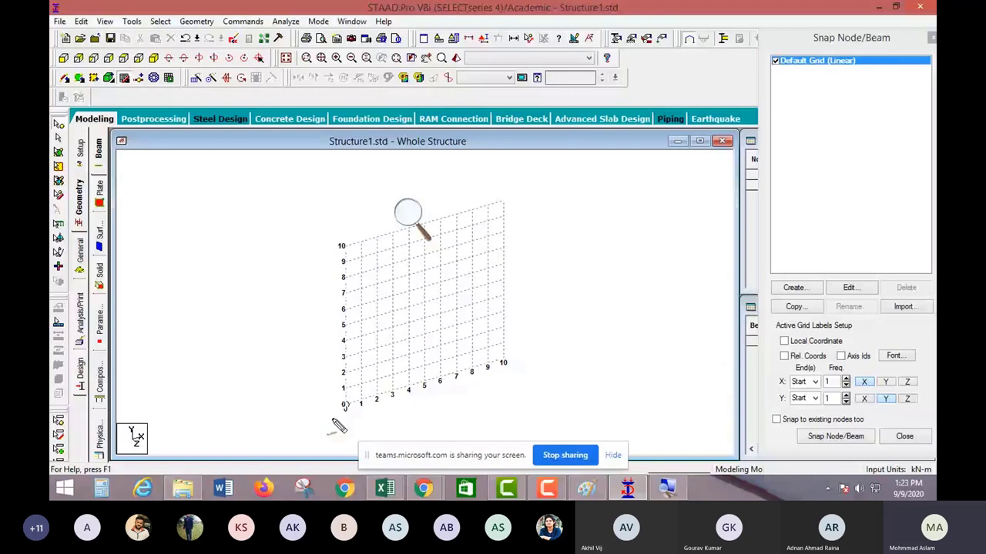
drag(337, 398, 355, 419)
drag(353, 399, 339, 419)
mouse_move(377, 422)
mouse_down()
mouse_move(508, 390)
mouse_move(493, 416)
mouse_up()
drag(297, 381, 295, 254)
drag(282, 280, 308, 280)
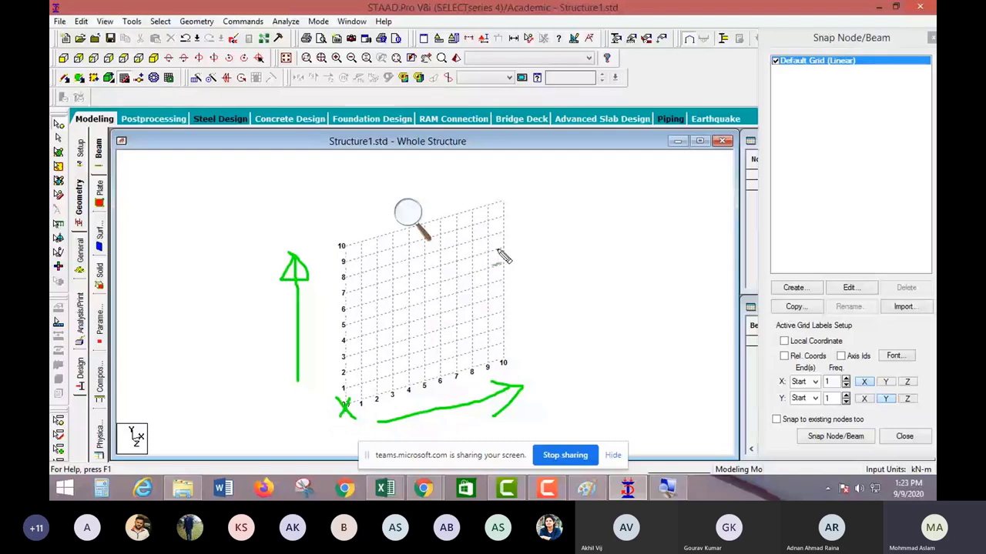
key(Escape)
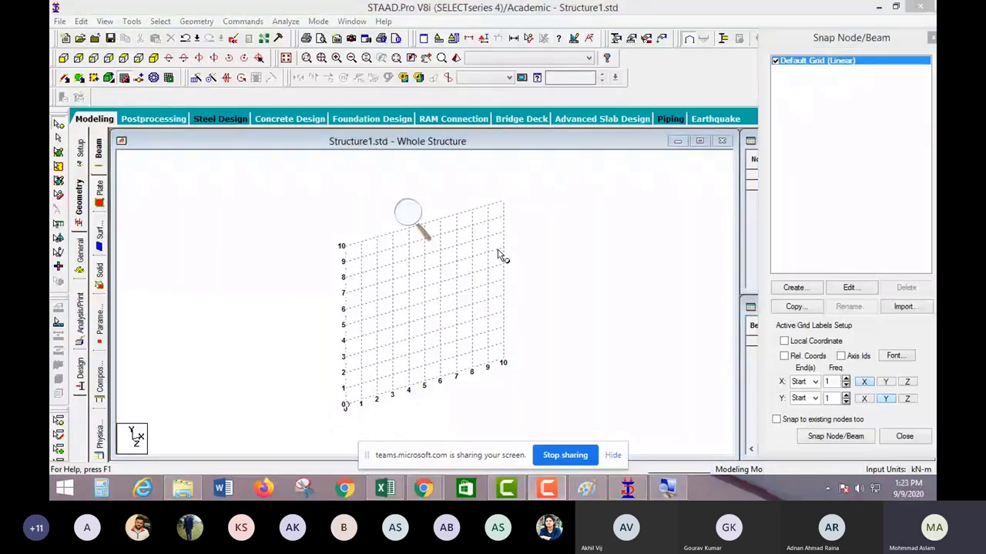
drag(847, 37, 792, 21)
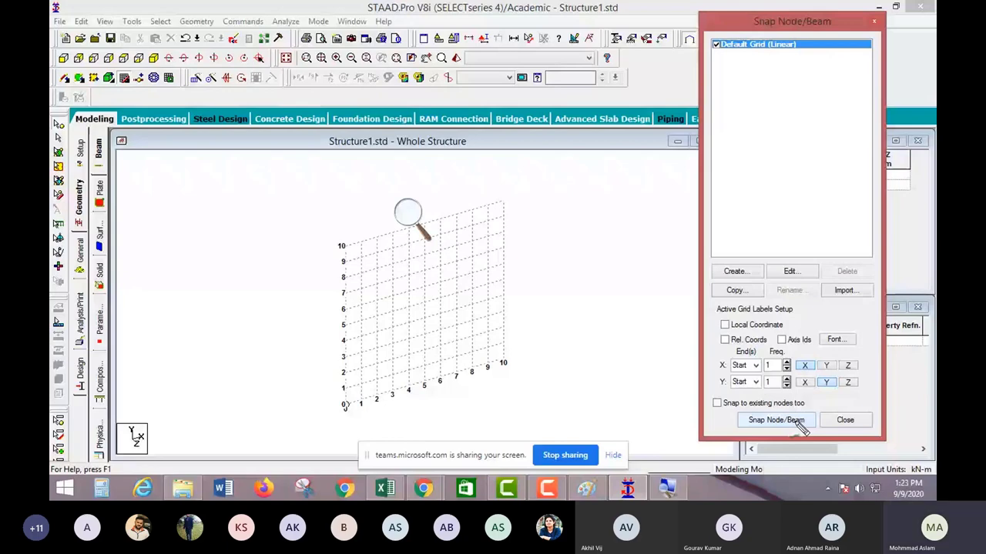
Step: Point out grid node placement and sketch the X-direction arrow with the pen, then clear it
drag(808, 411, 785, 449)
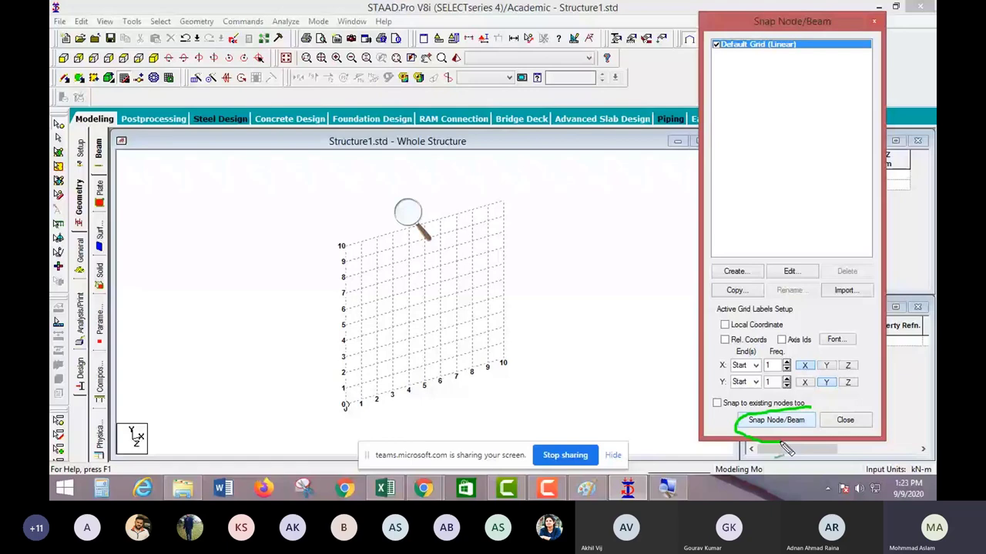
drag(815, 404, 830, 412)
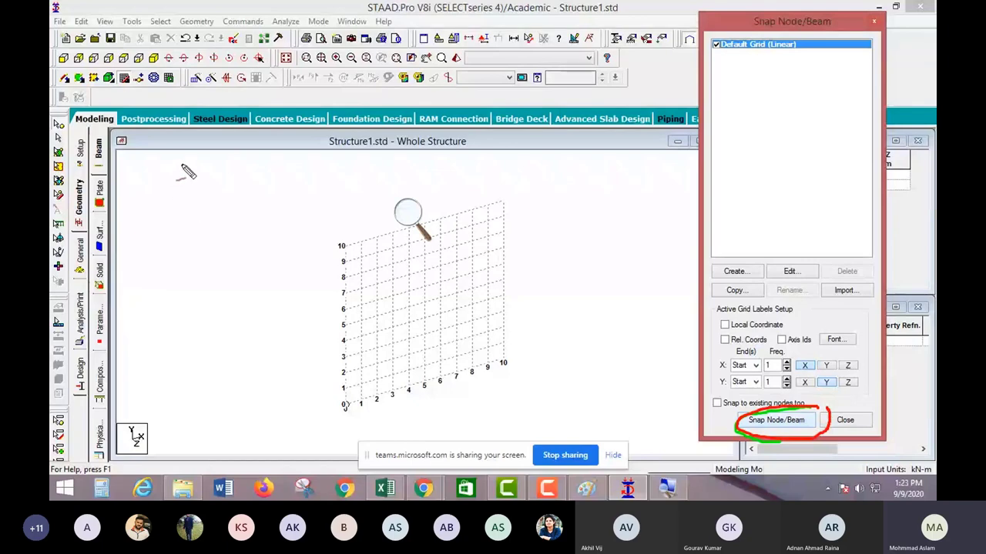
drag(174, 166, 179, 188)
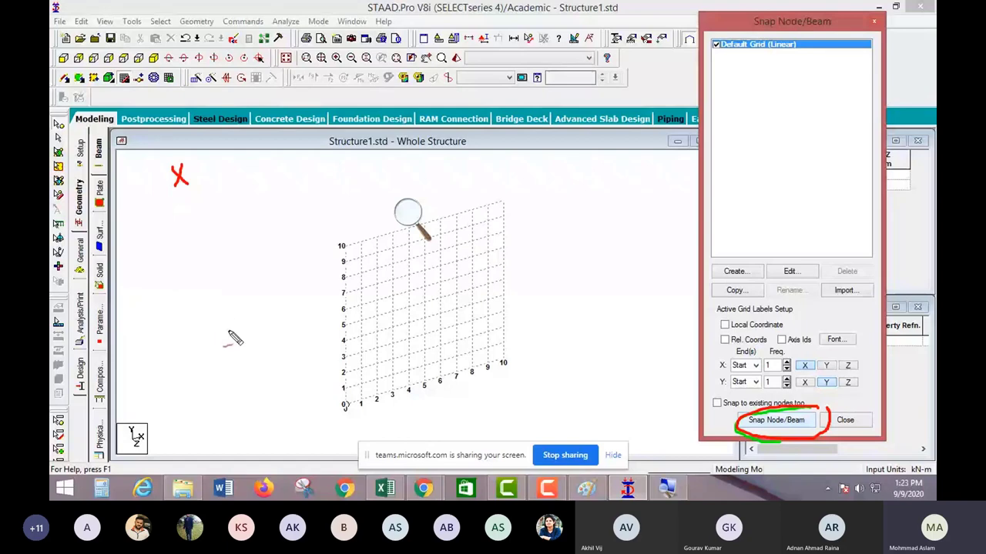
drag(228, 331, 204, 364)
drag(206, 333, 224, 361)
drag(202, 334, 181, 173)
drag(192, 150, 206, 202)
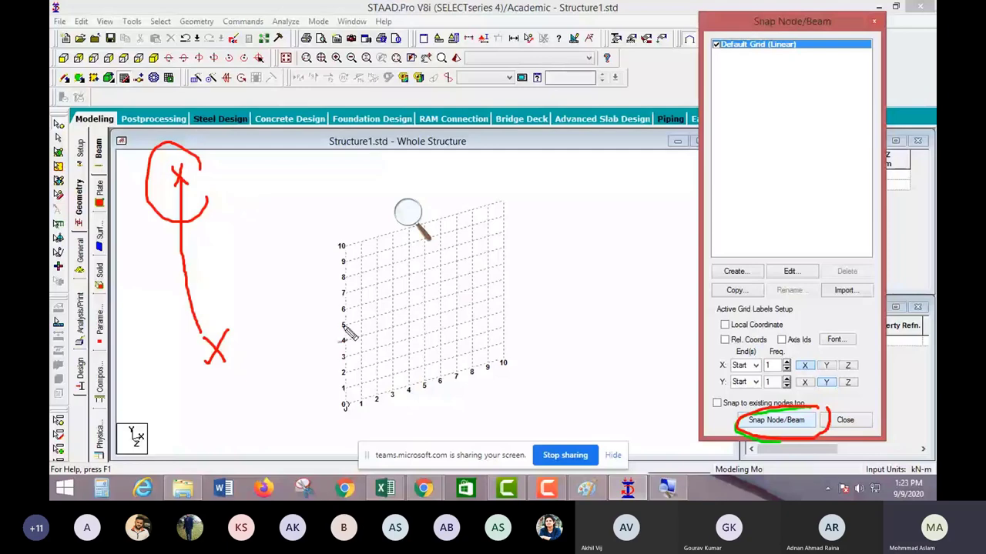
key(Escape)
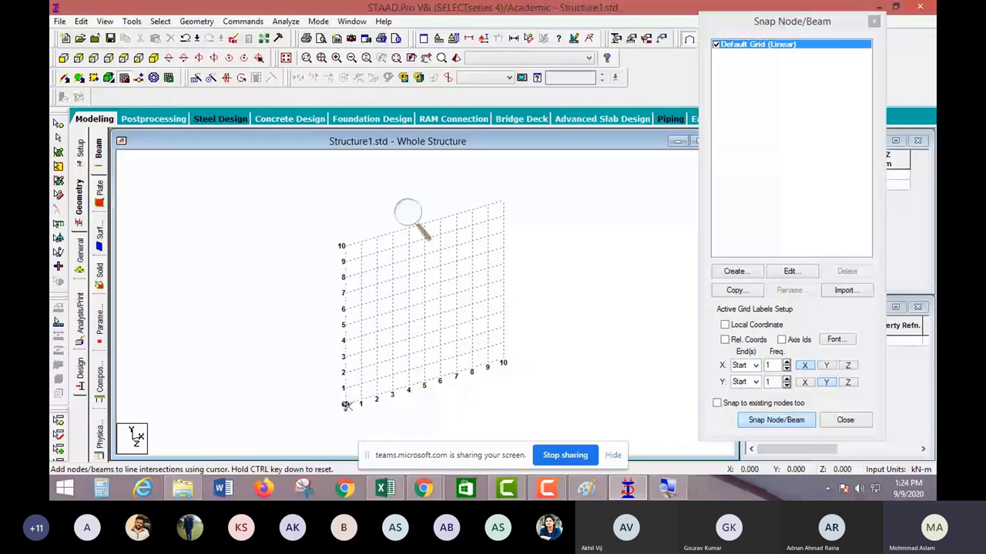
Step: Place a node at the grid origin, return to the select cursor and pick that node
click(346, 406)
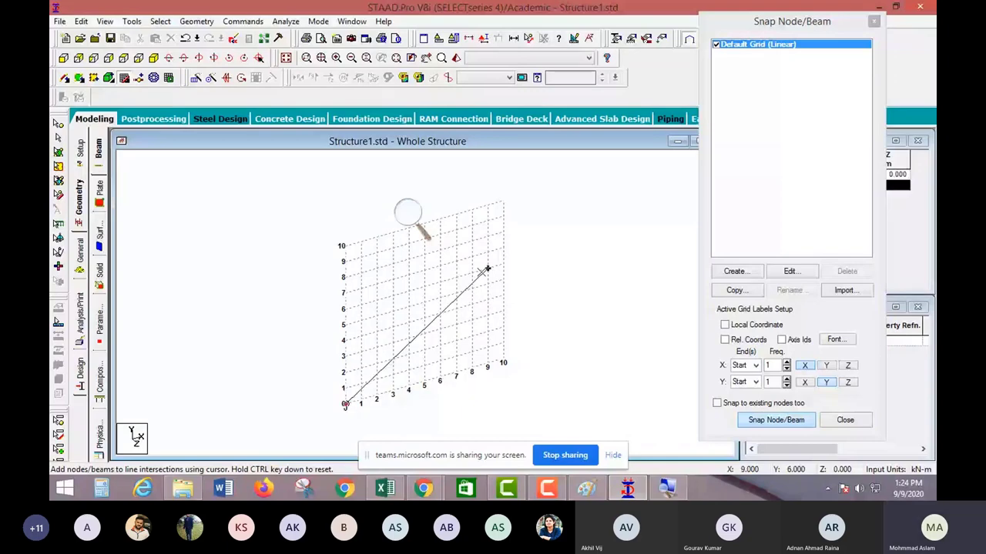
click(344, 246)
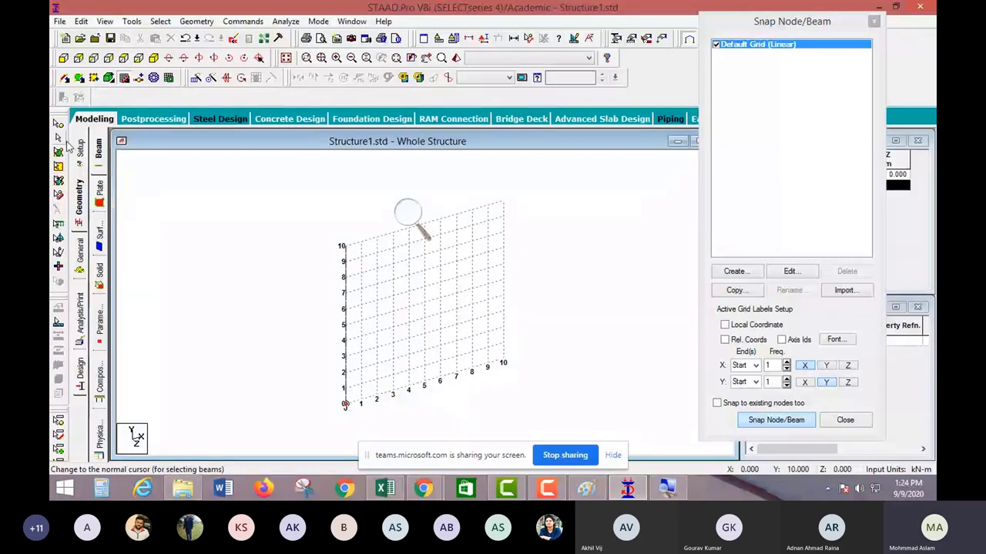
click(67, 145)
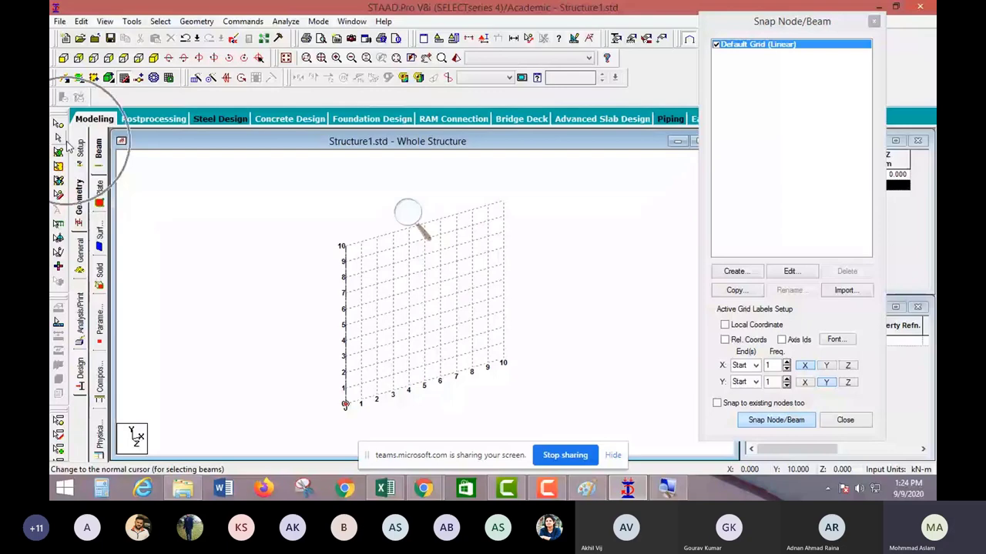
click(348, 414)
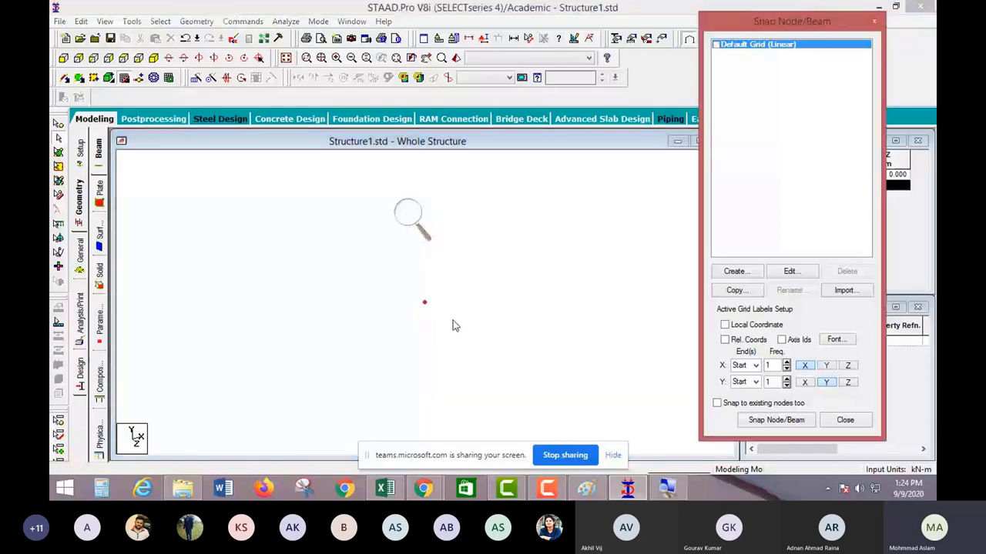
Step: Repeat the origin node 2 linked steps along X at 5 m, creating two beams
click(235, 237)
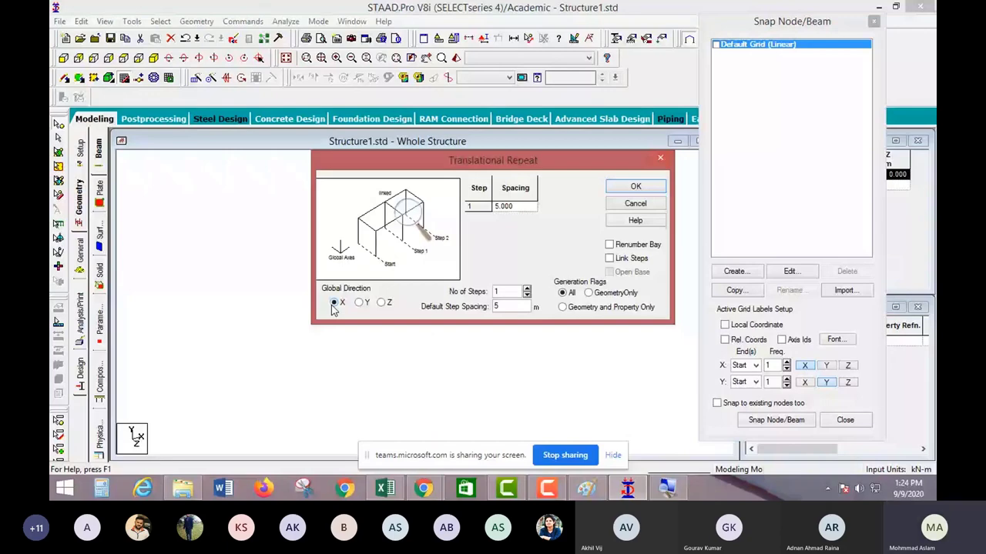
click(527, 288)
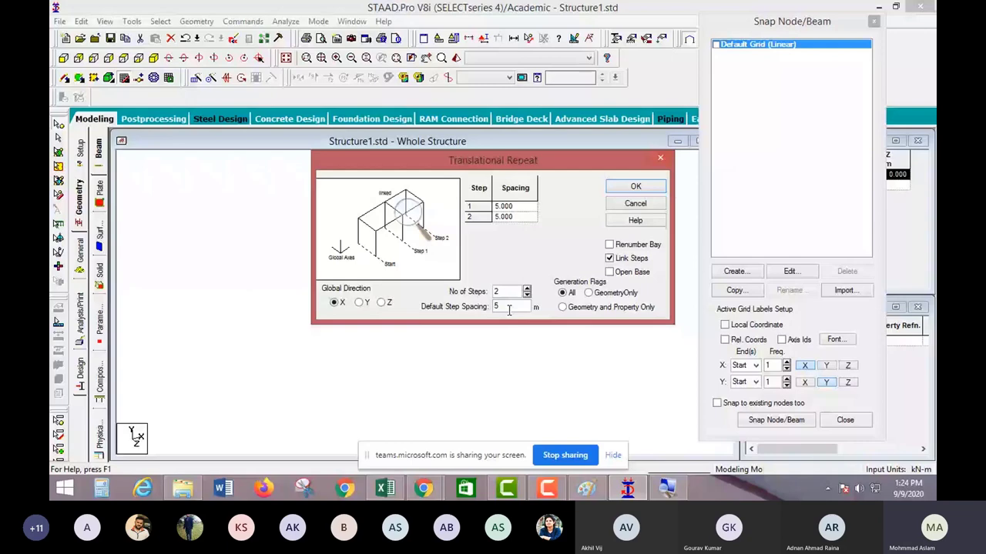
key(Return)
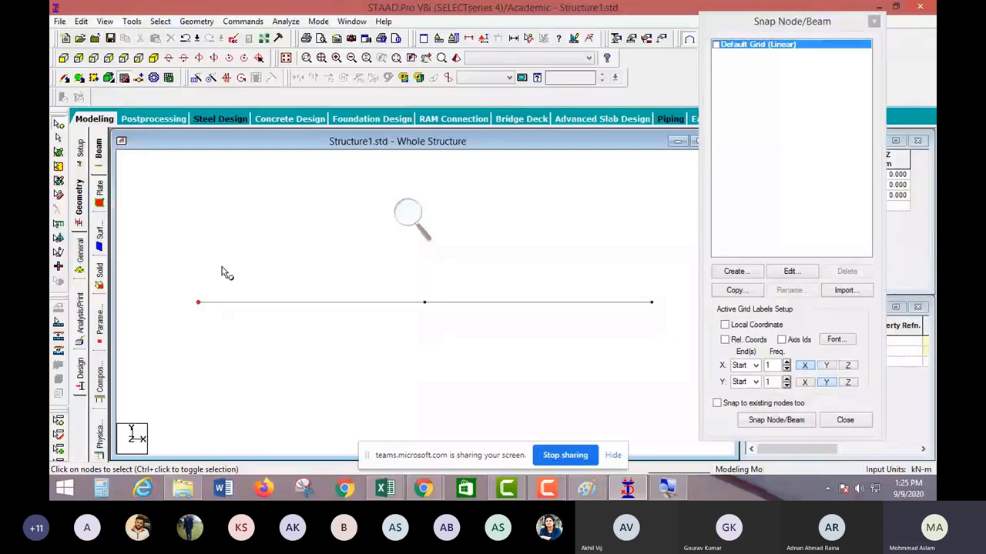
mouse_move(217, 262)
mouse_down()
mouse_move(180, 264)
mouse_move(280, 281)
mouse_move(214, 267)
mouse_up()
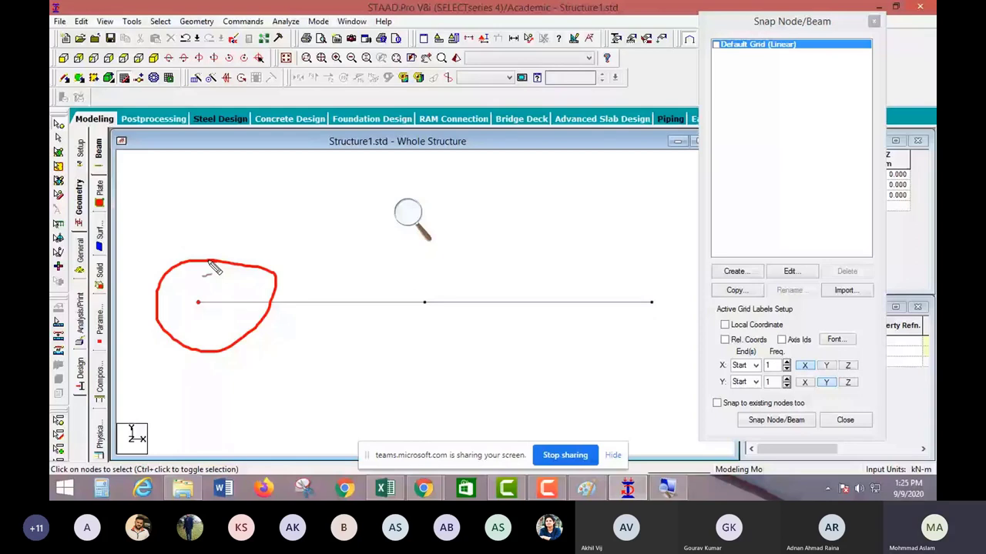
drag(325, 183, 286, 231)
mouse_move(356, 158)
mouse_down()
mouse_move(401, 202)
mouse_move(496, 220)
mouse_up()
drag(474, 192, 516, 193)
drag(551, 196, 636, 200)
drag(591, 168, 591, 240)
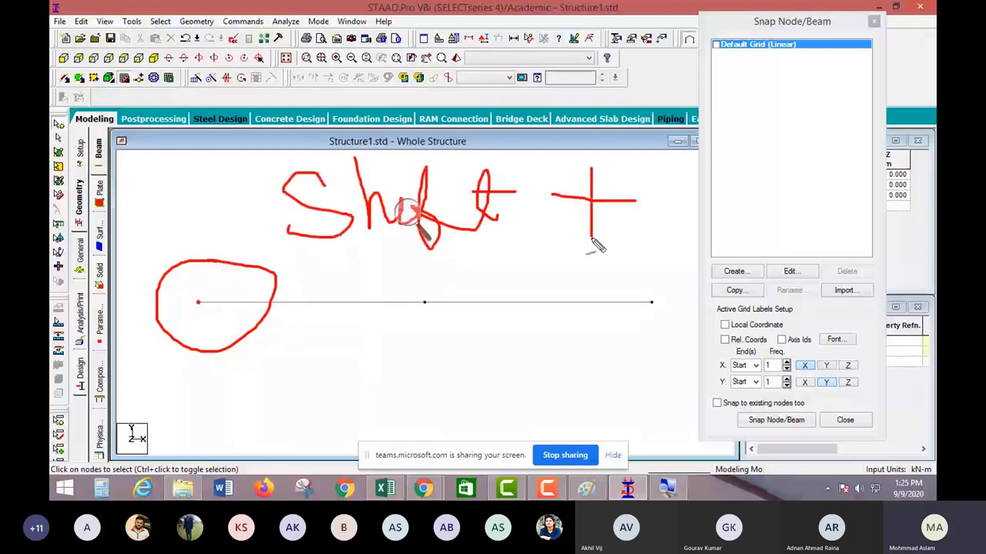
drag(659, 236, 725, 237)
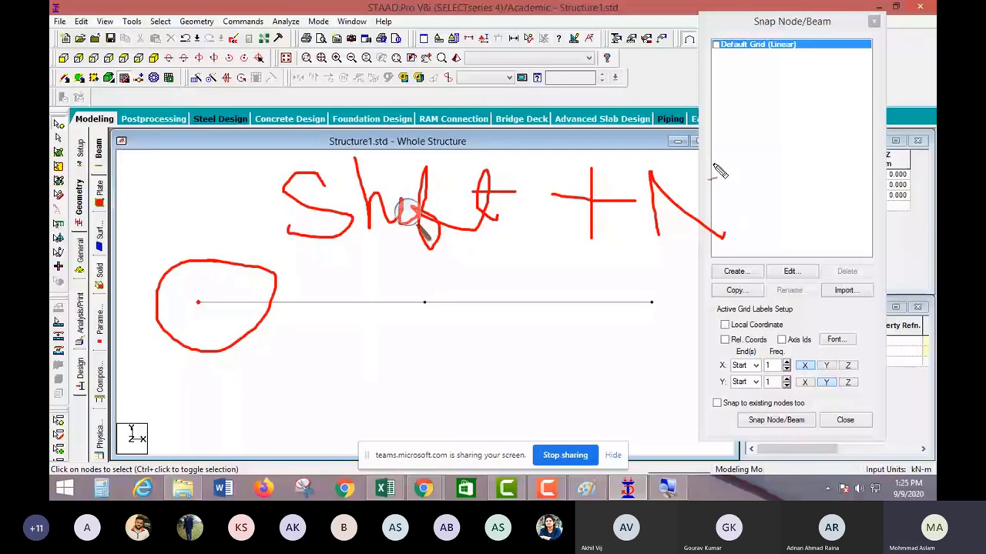
drag(713, 165, 712, 217)
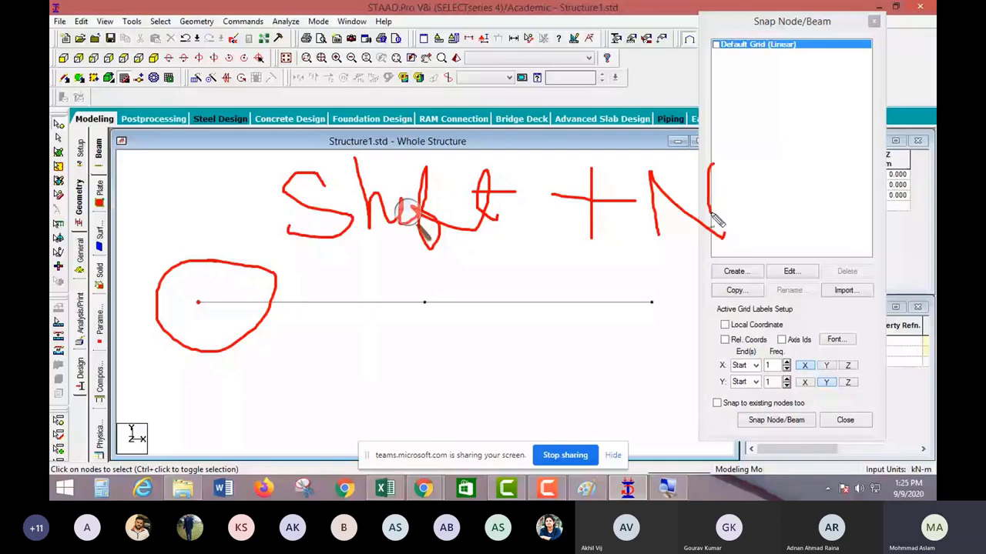
drag(743, 129, 935, 134)
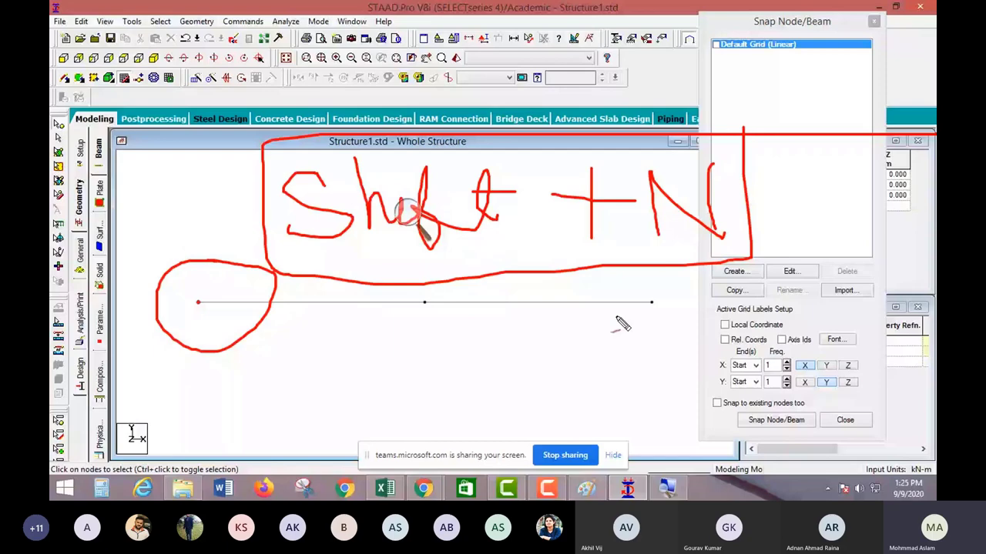
key(Escape)
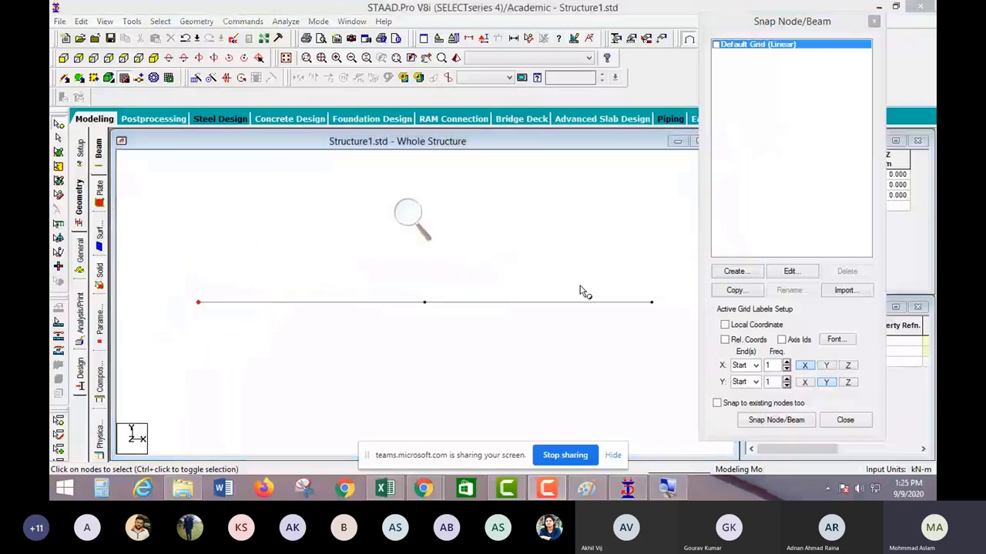
Step: Show node numbers with Shift+N and circle nodes 1, 2 and 3
key(shift+n)
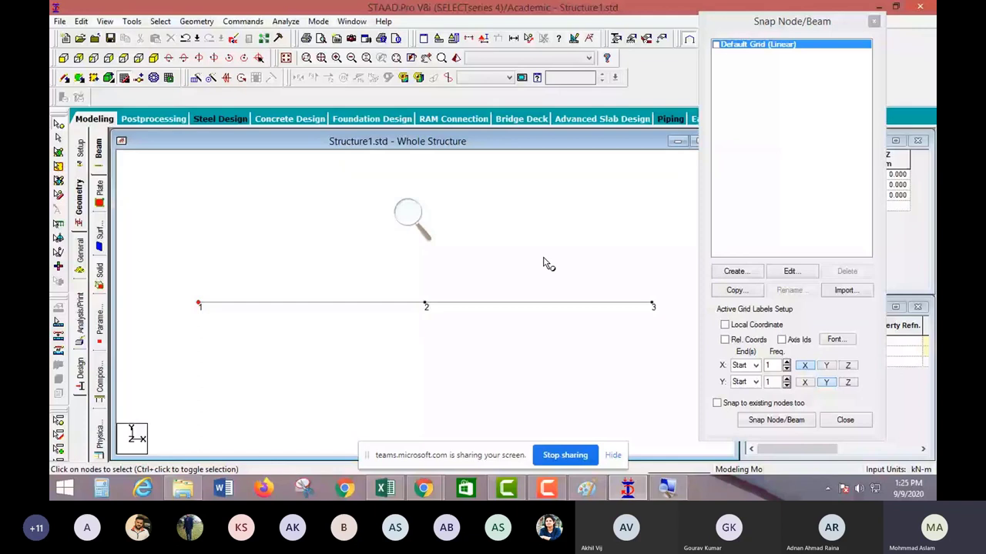
drag(185, 254, 201, 249)
drag(435, 268, 429, 267)
mouse_move(675, 275)
mouse_down()
mouse_move(689, 330)
mouse_move(681, 344)
mouse_up()
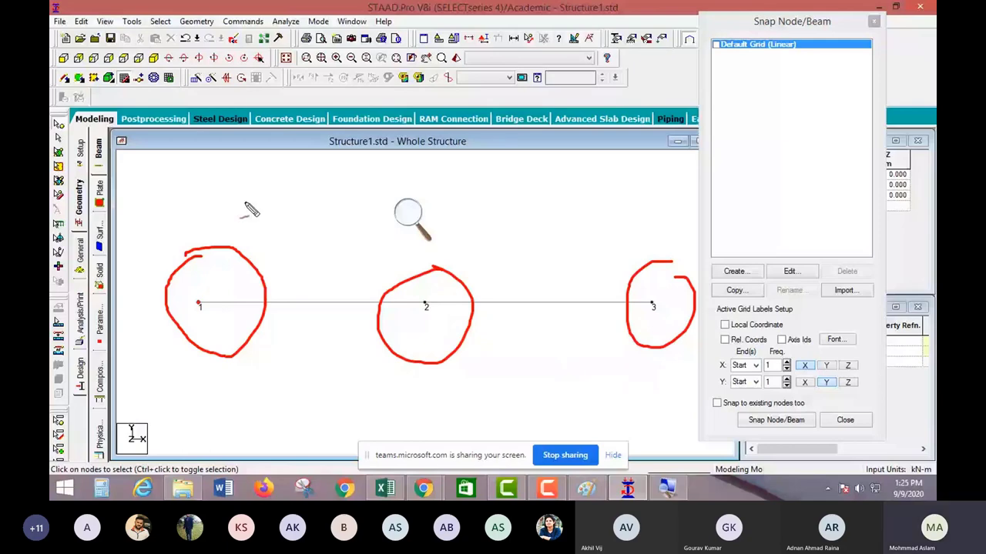
Step: Handwrite a shortcut note above the nodes, then clear the ink
drag(208, 208, 293, 162)
drag(297, 131, 356, 194)
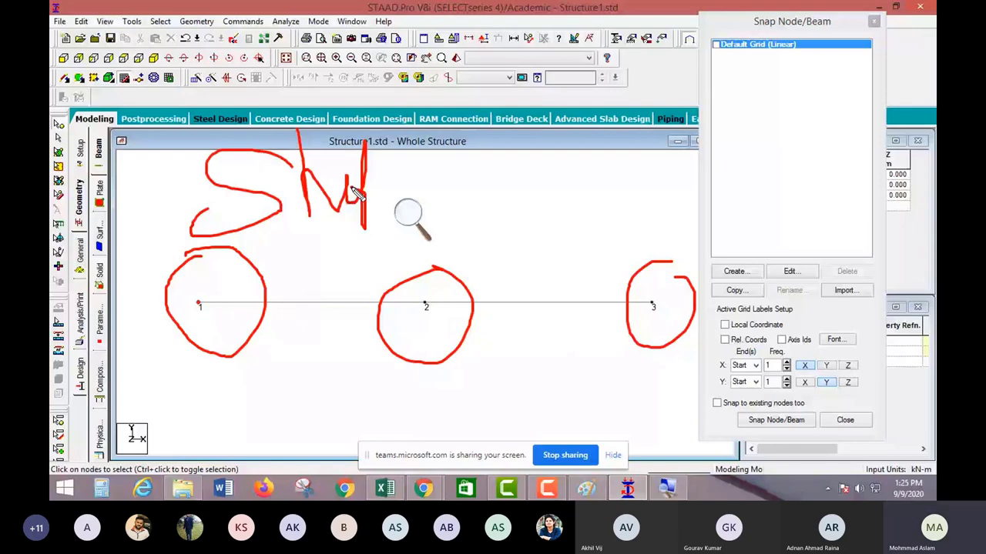
drag(395, 123, 396, 201)
drag(377, 165, 428, 162)
drag(472, 137, 472, 206)
drag(450, 171, 502, 168)
drag(536, 202, 543, 172)
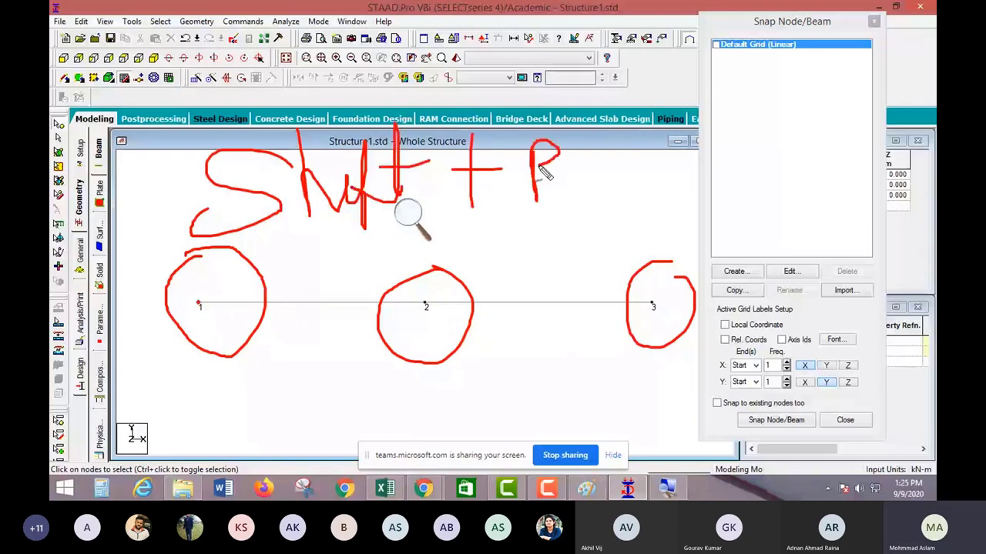
drag(537, 177, 537, 200)
drag(184, 252, 198, 229)
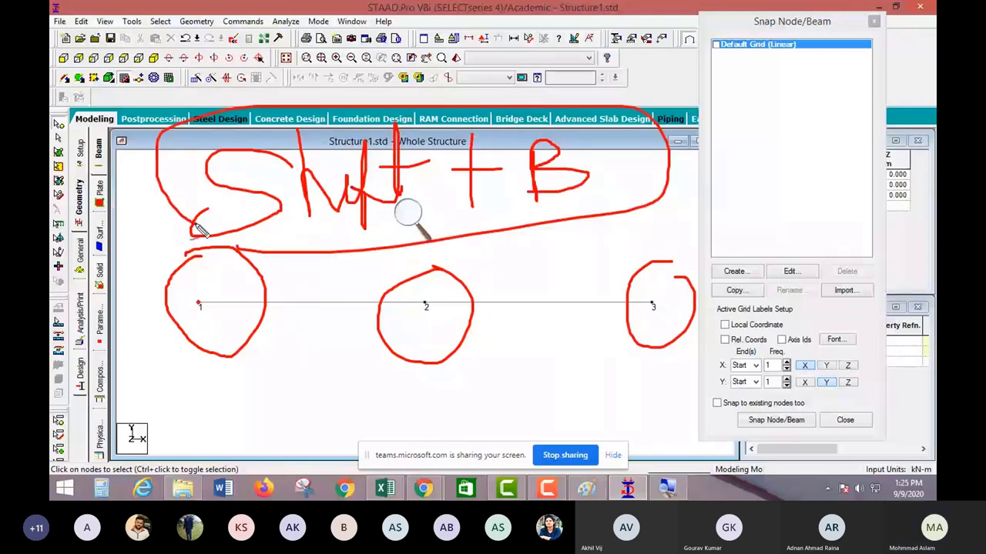
key(Escape)
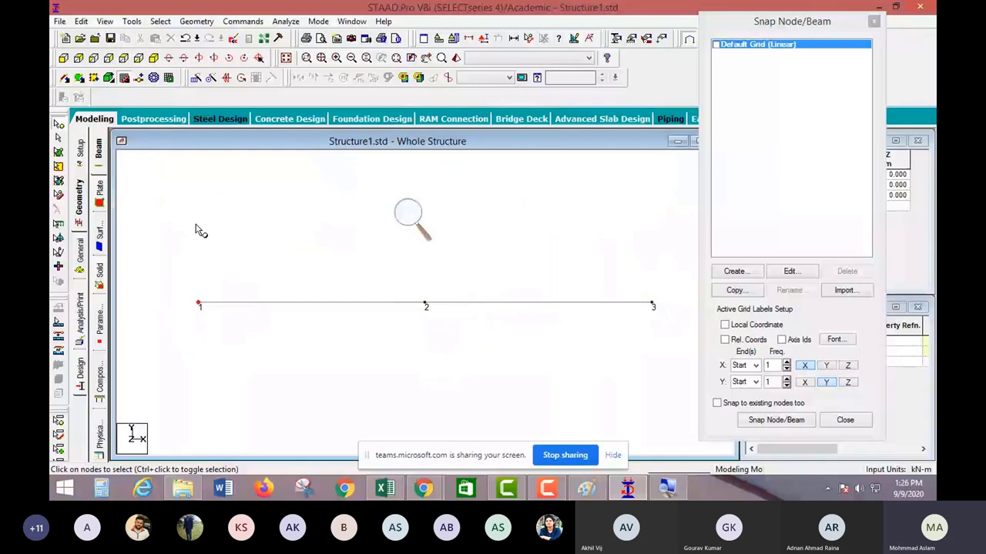
Step: Show beam numbers with Shift+B, circle beams 1 and 2, and tick the nodes
key(shift+b)
drag(344, 272, 340, 316)
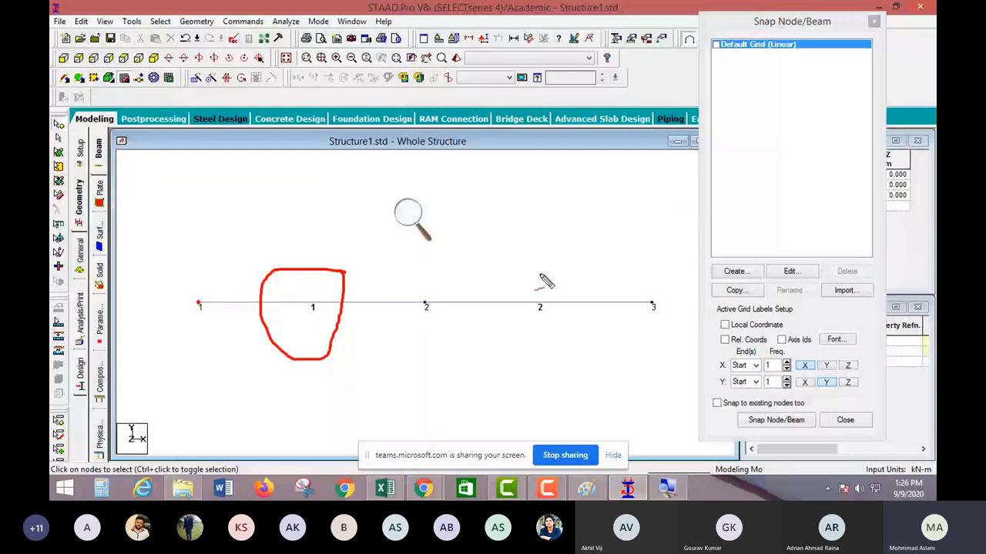
drag(544, 273, 532, 274)
drag(194, 315, 241, 303)
drag(416, 318, 462, 315)
drag(648, 323, 691, 305)
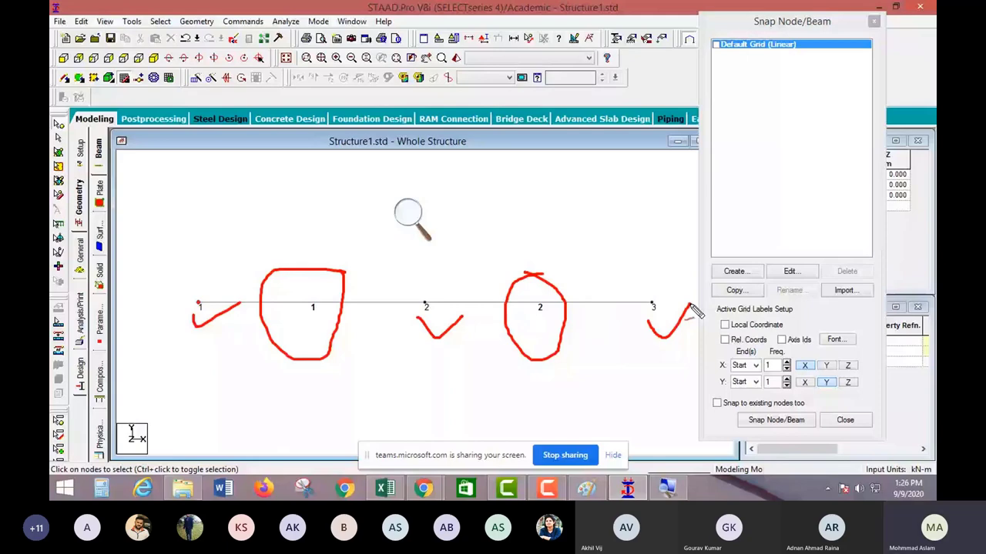
key(Escape)
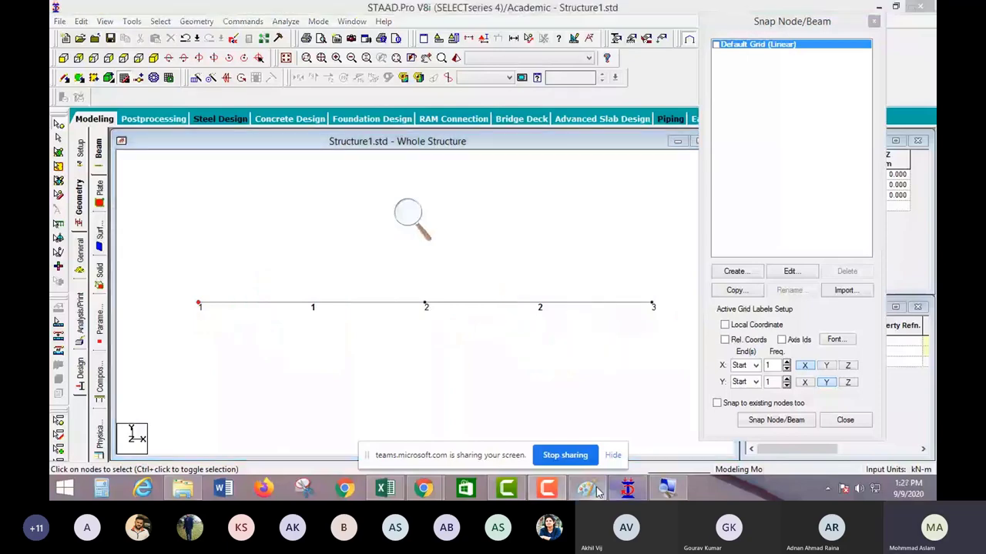
click(589, 490)
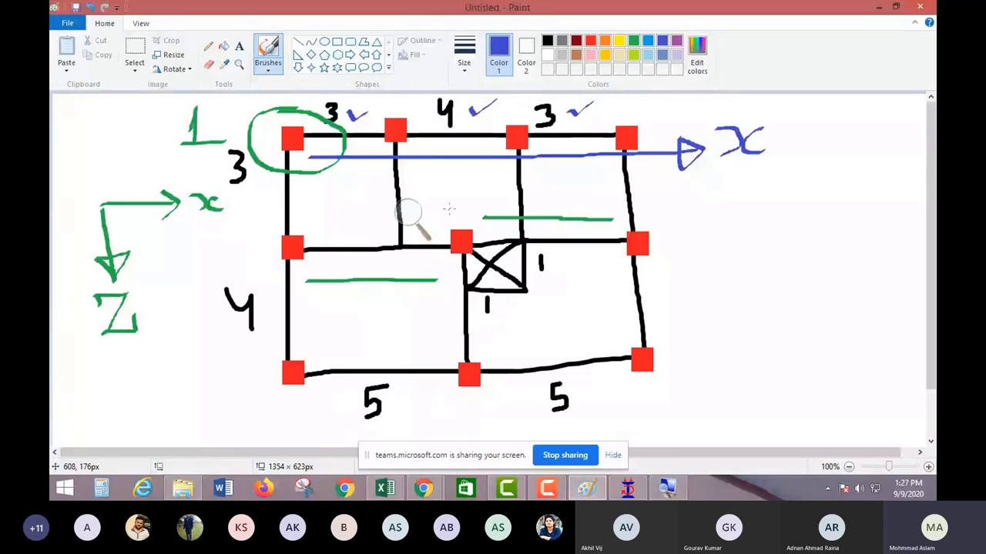
Step: Switch from the Paint frame sketch back to STAAD.Pro via the taskbar
click(627, 487)
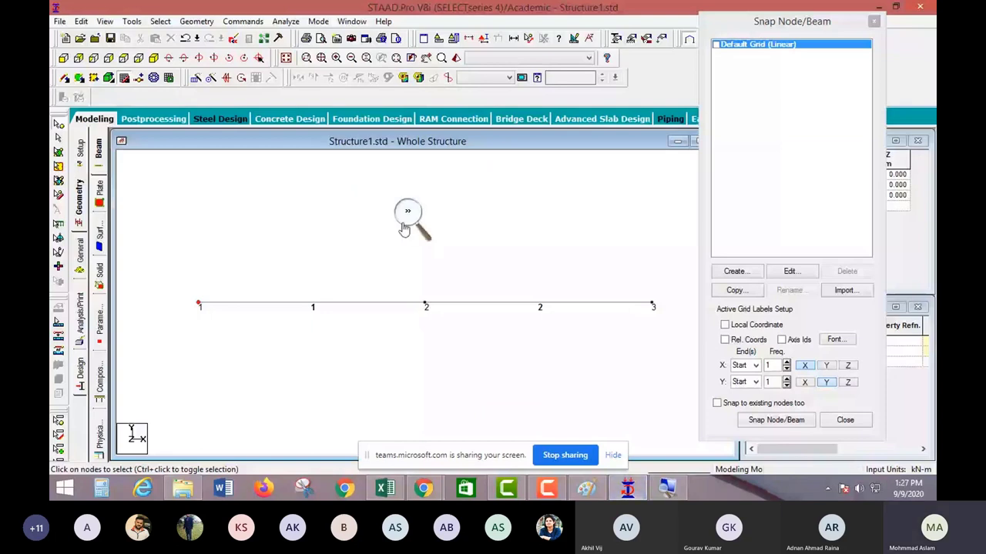
Step: Undo back to a single node and open Translational Repeat with direction X
key(ctrl+z)
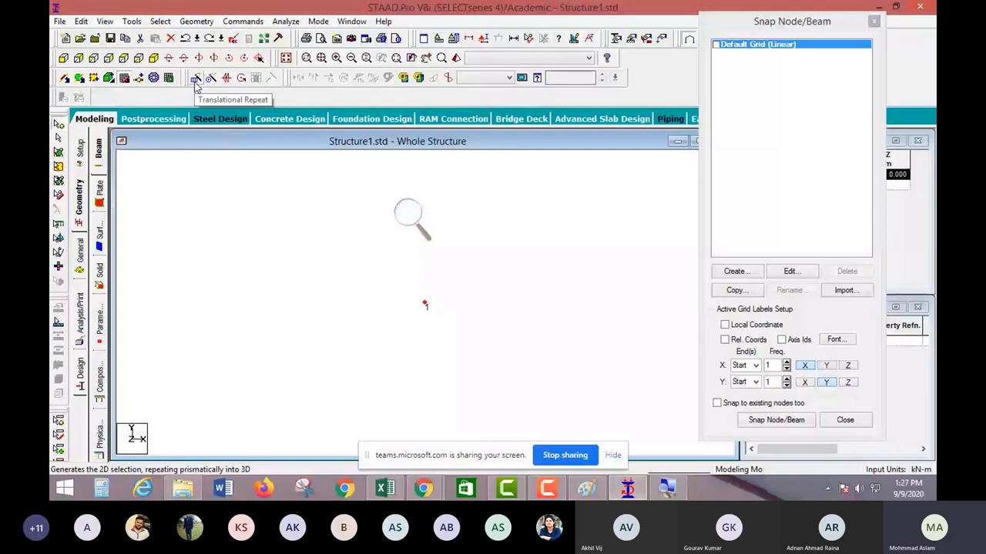
click(197, 79)
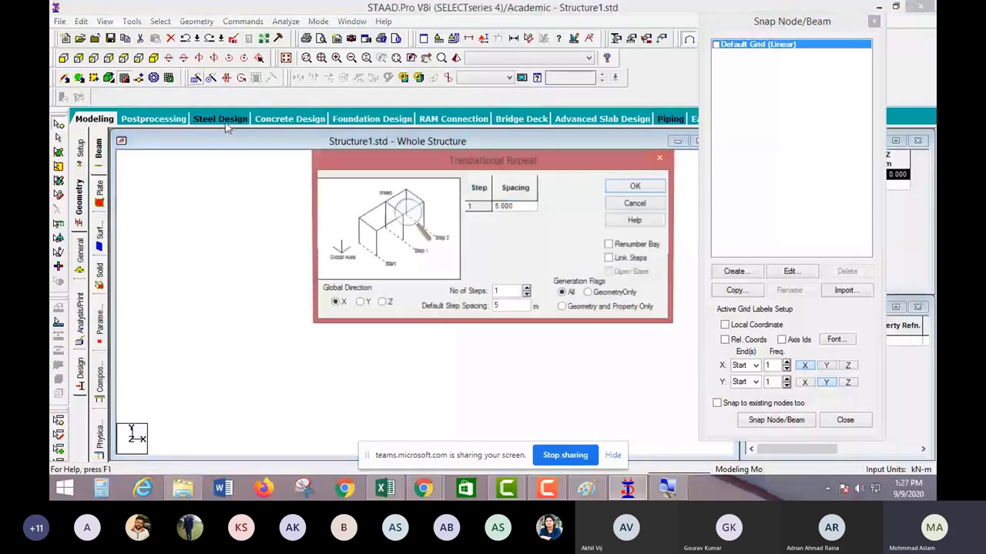
drag(493, 160, 340, 40)
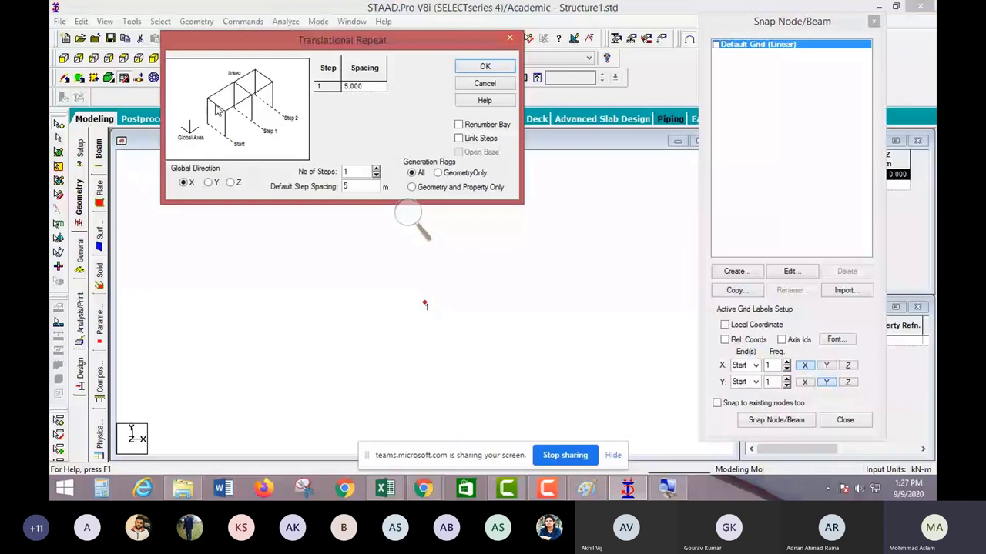
click(182, 183)
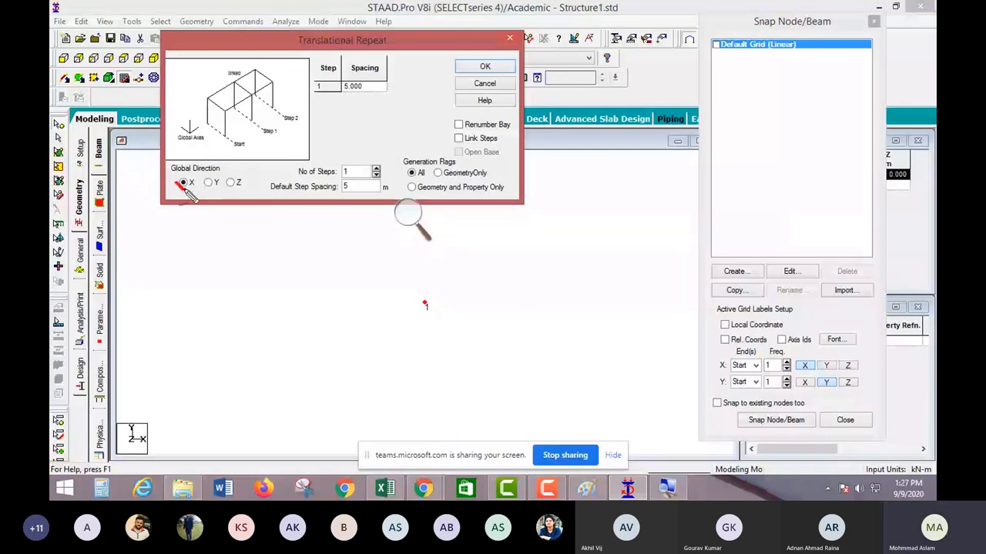
Step: Annotate direction X, 3 steps and the default spacing, then clear the ink and start Magnifier
drag(177, 182, 208, 174)
drag(357, 142, 352, 169)
drag(331, 116, 340, 136)
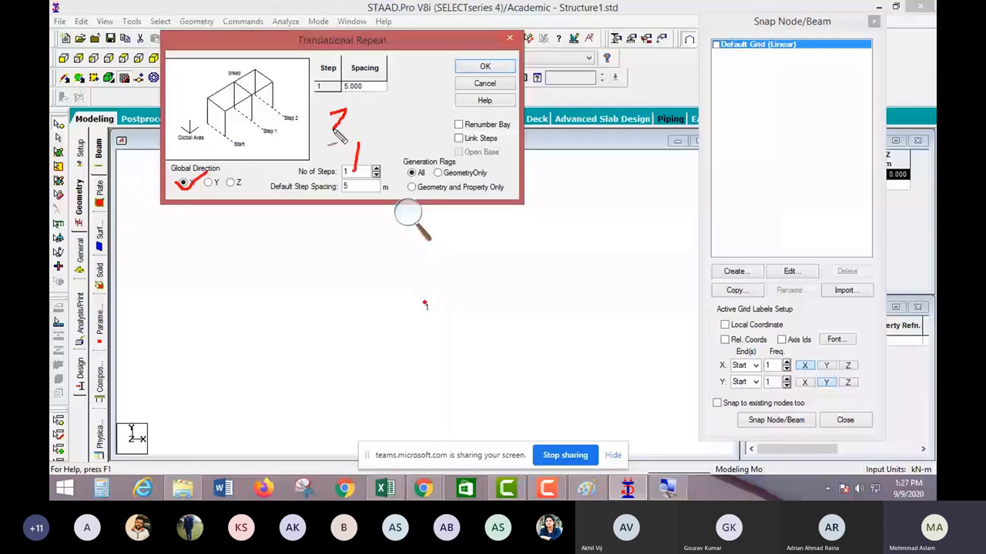
drag(338, 126, 331, 140)
drag(352, 149, 367, 148)
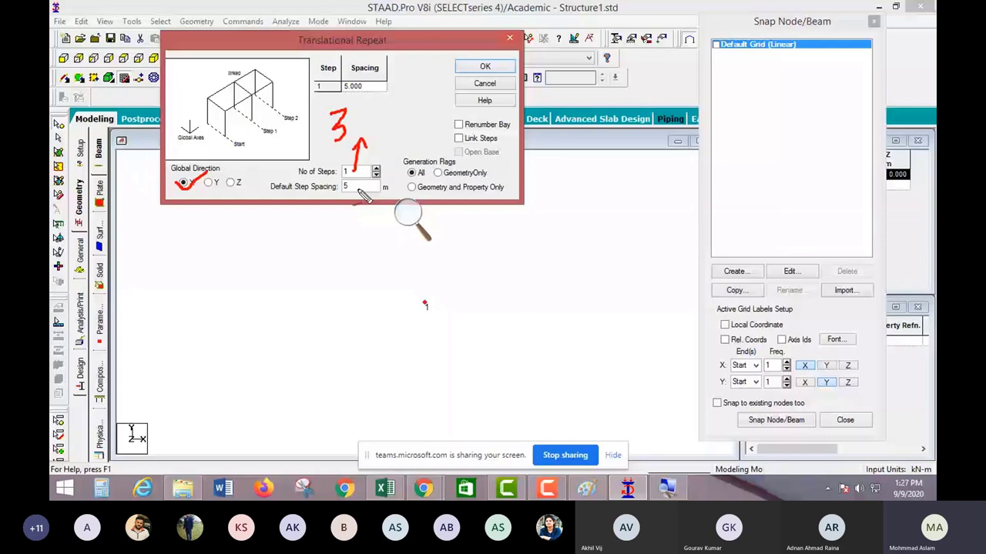
drag(362, 192, 377, 183)
drag(350, 218, 334, 291)
drag(374, 307, 314, 355)
drag(304, 306, 390, 367)
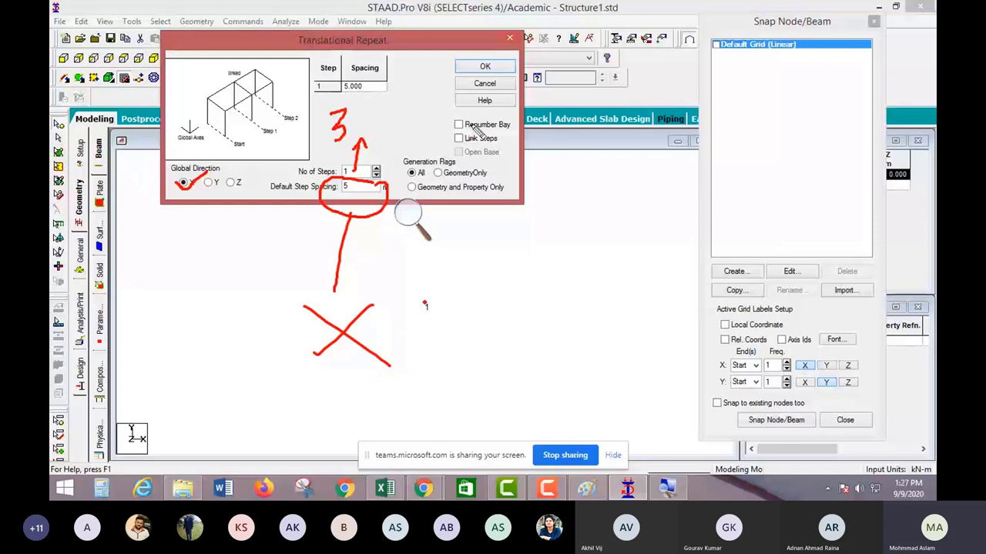
click(339, 154)
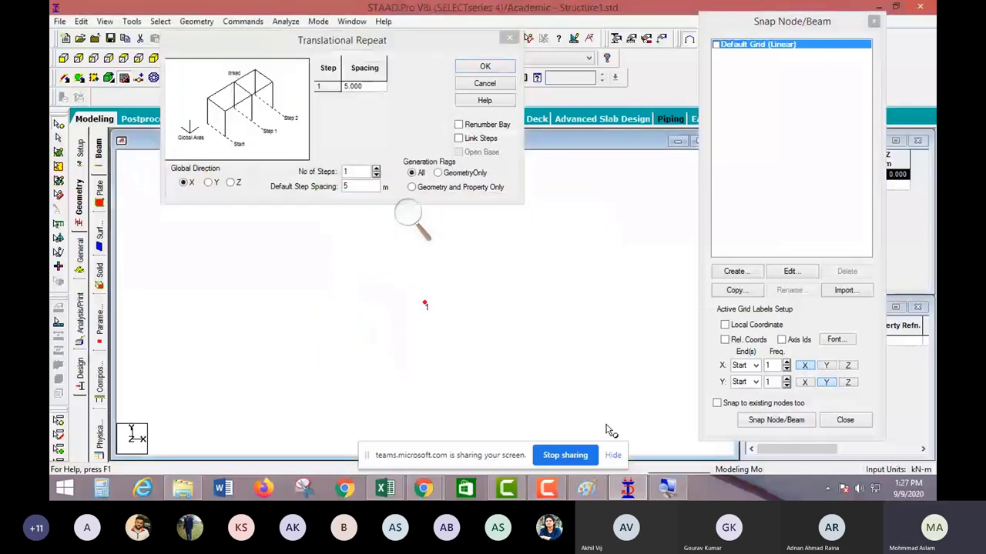
click(666, 485)
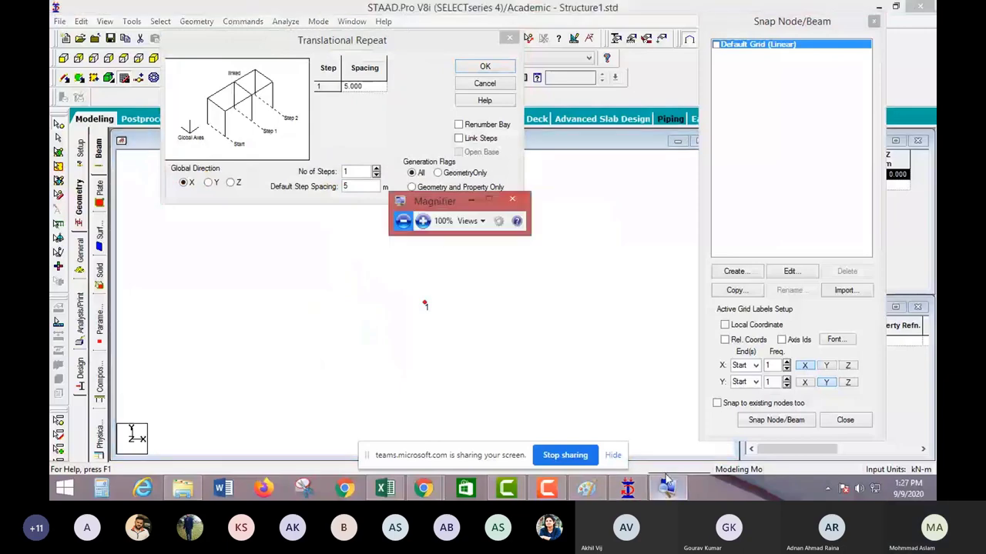
Step: Magnify the Translational Repeat dialog to 200% and set No of Steps to 3
click(423, 221)
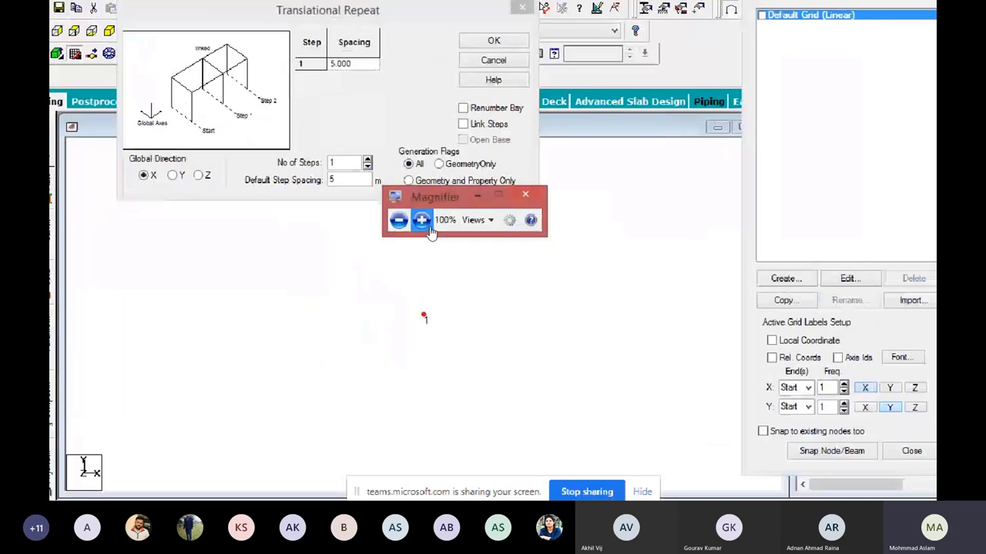
click(428, 228)
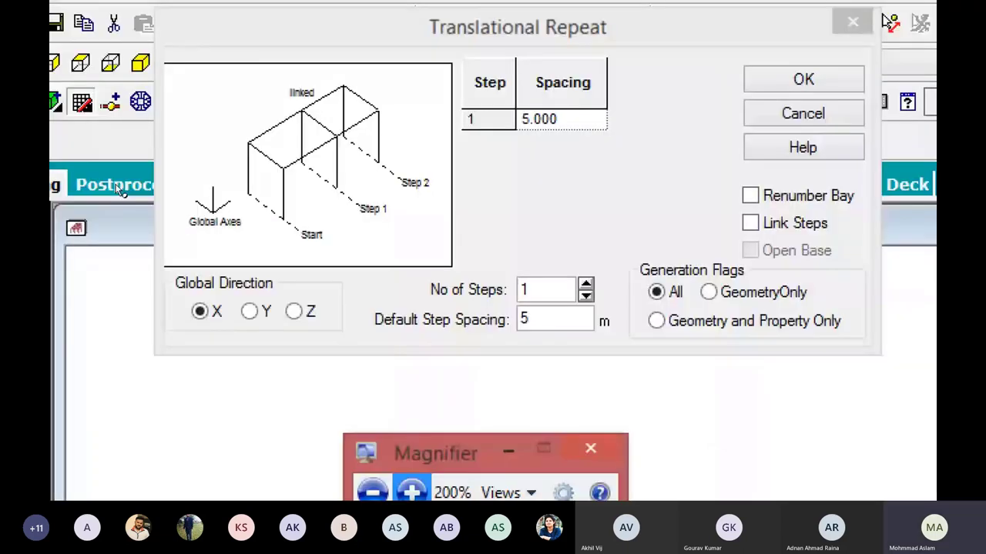
key(super+plus)
key(super+plus)
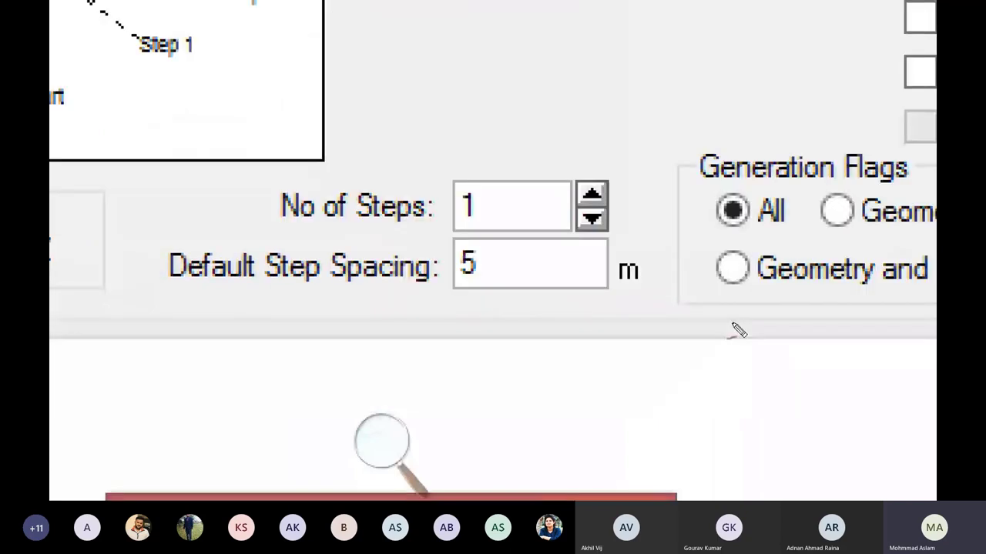
key(super+minus)
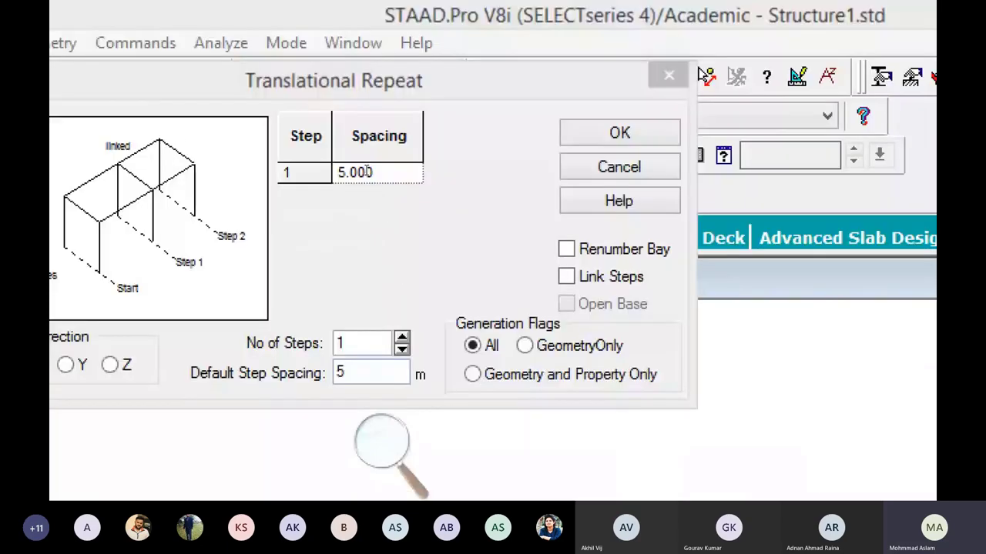
click(326, 176)
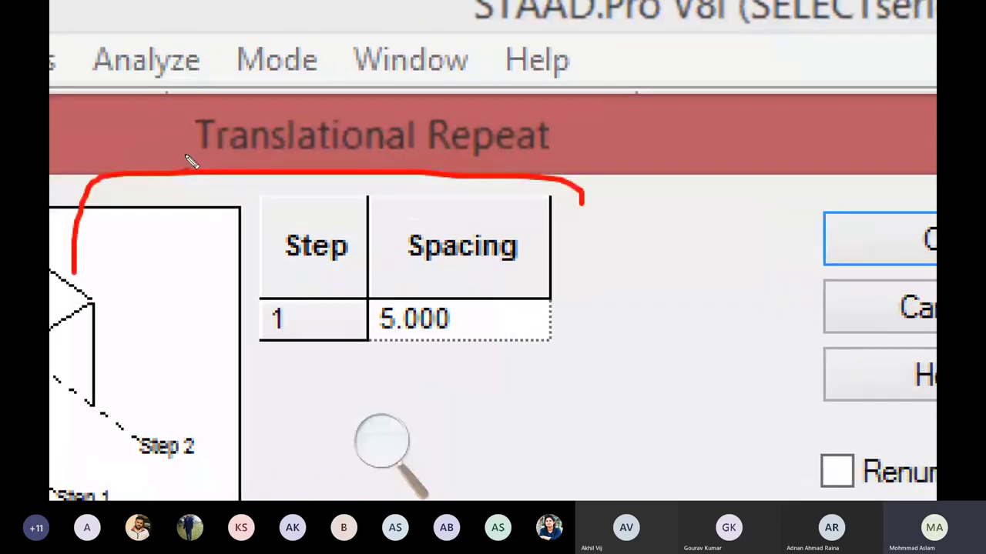
drag(493, 208, 581, 199)
text(3)
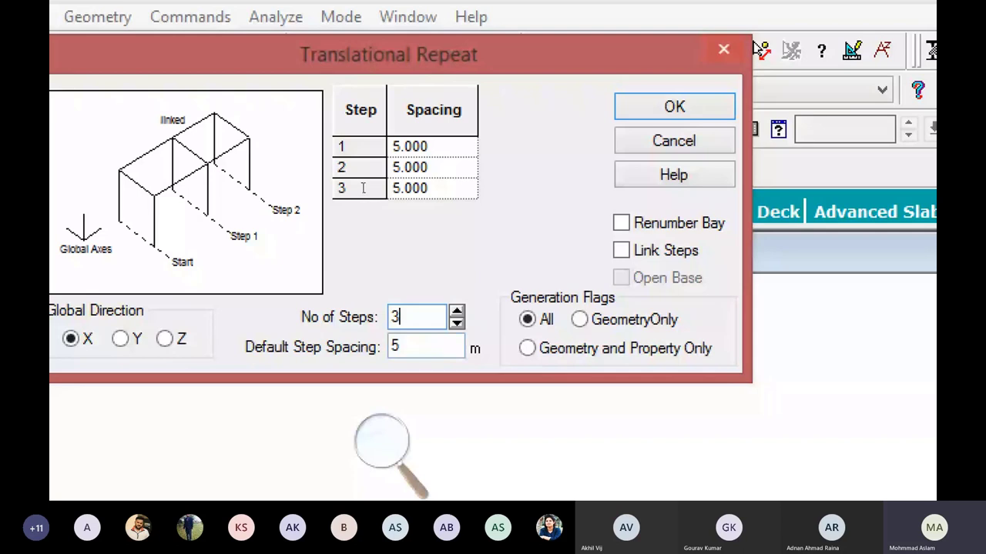
Step: Try a 6 m default spacing, enter 3, 4, 3 per step, then reset default to 5 m
key(Tab)
text(6)
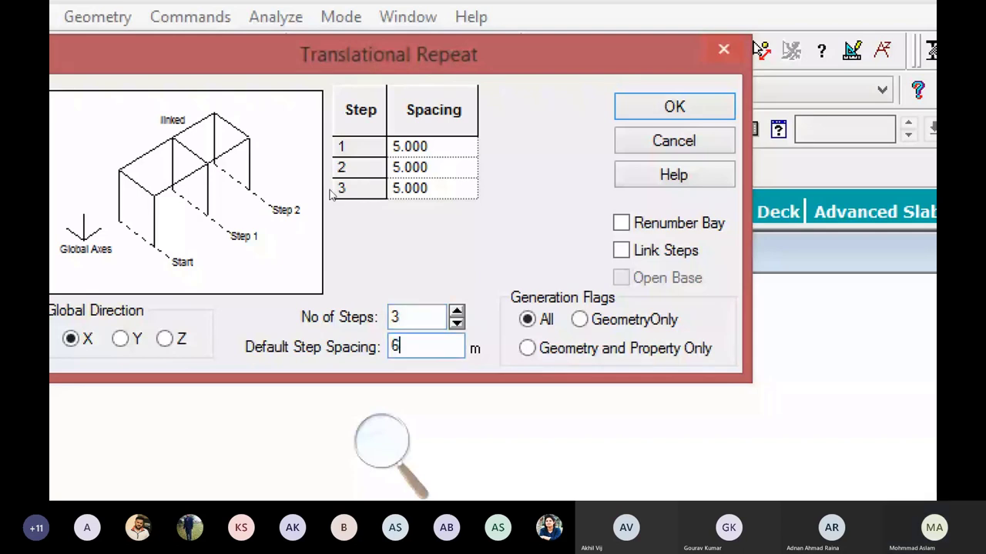
click(365, 140)
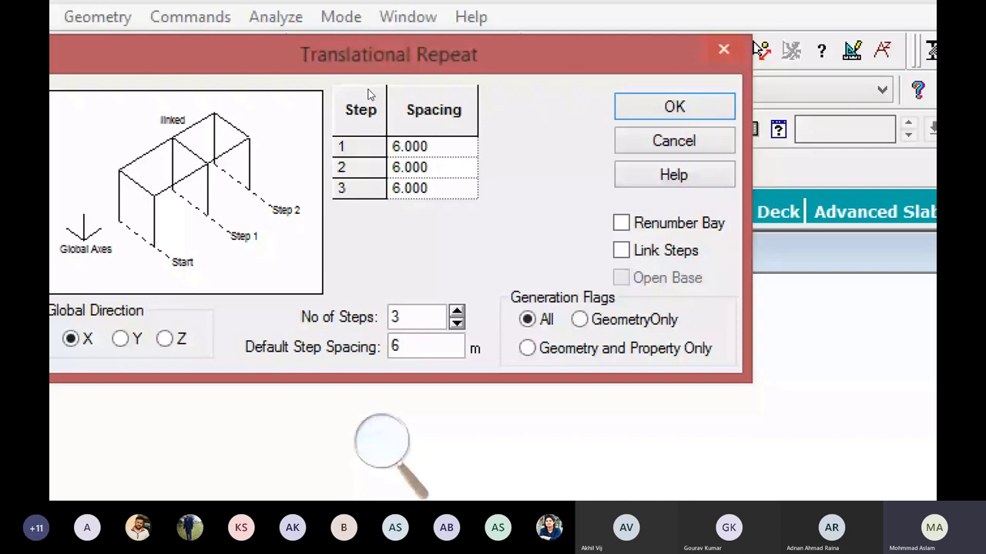
text(3)
key(Down)
text(4)
key(Down)
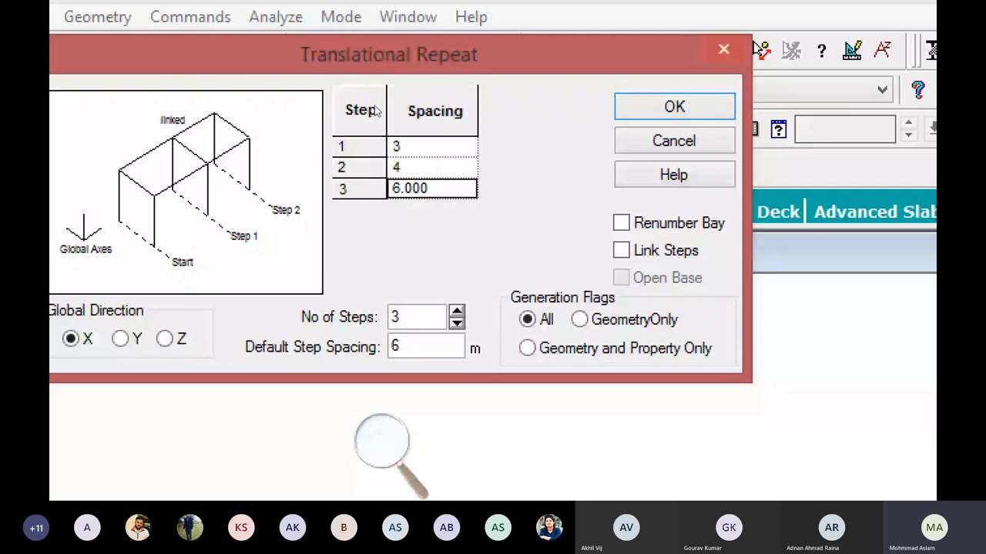
text(3)
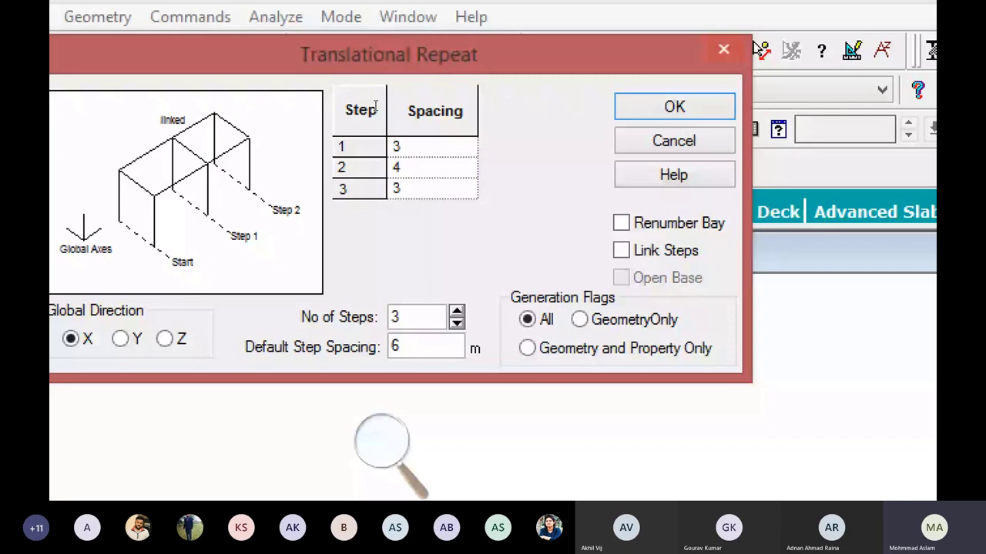
key(Tab)
text(5)
click(382, 146)
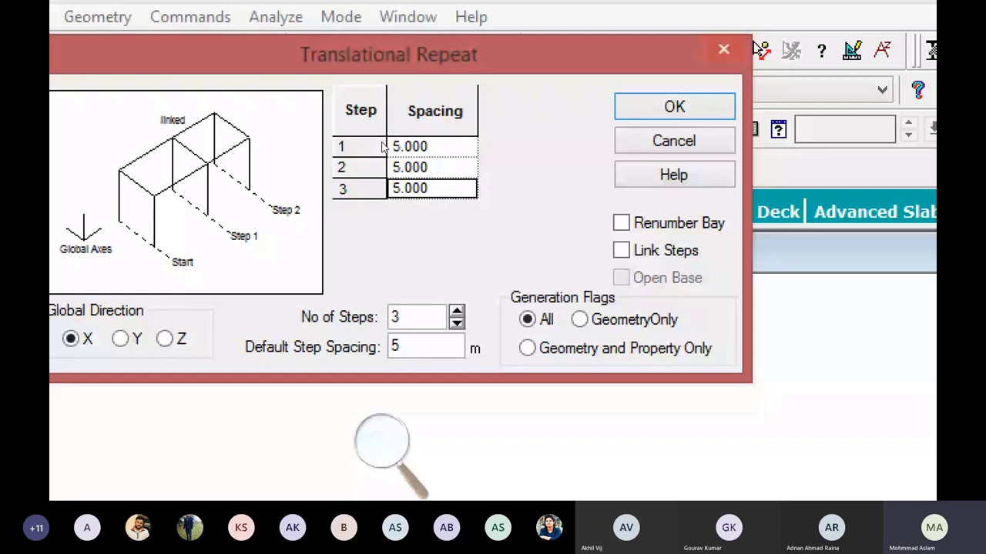
Step: Enter step spacings of 3, 4 and 3 m, link the steps and generate the beams
key(Tab)
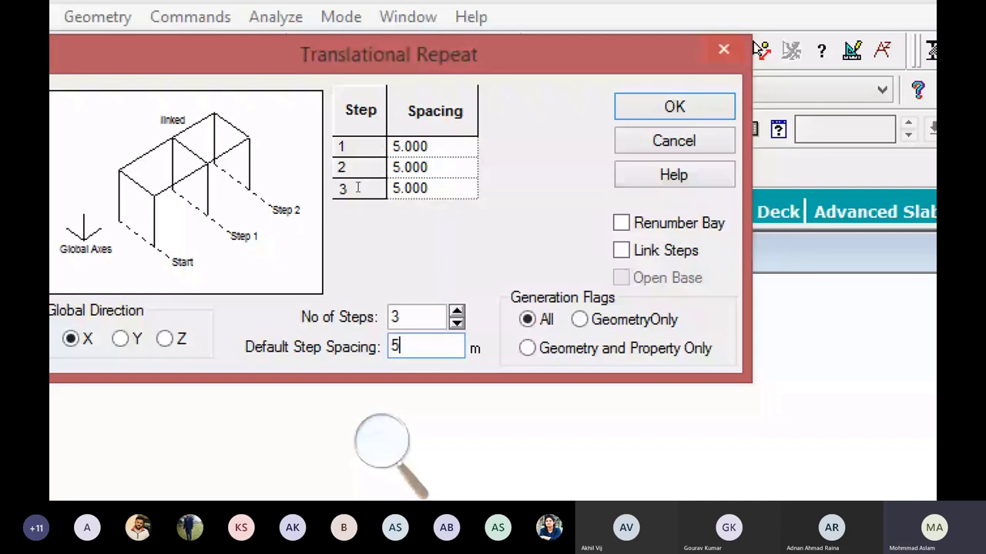
key(Tab)
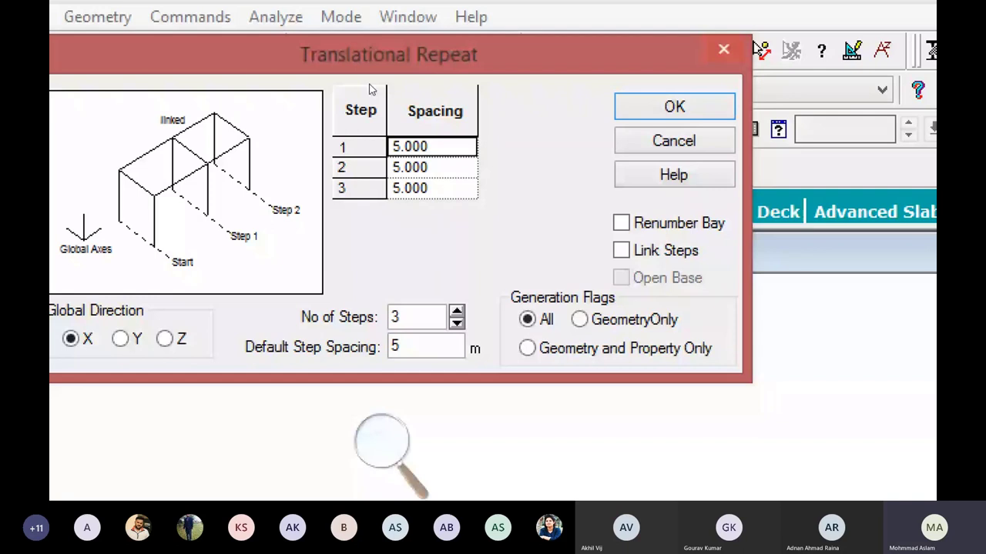
text(3)
key(Tab)
text(4)
key(Tab)
text(3)
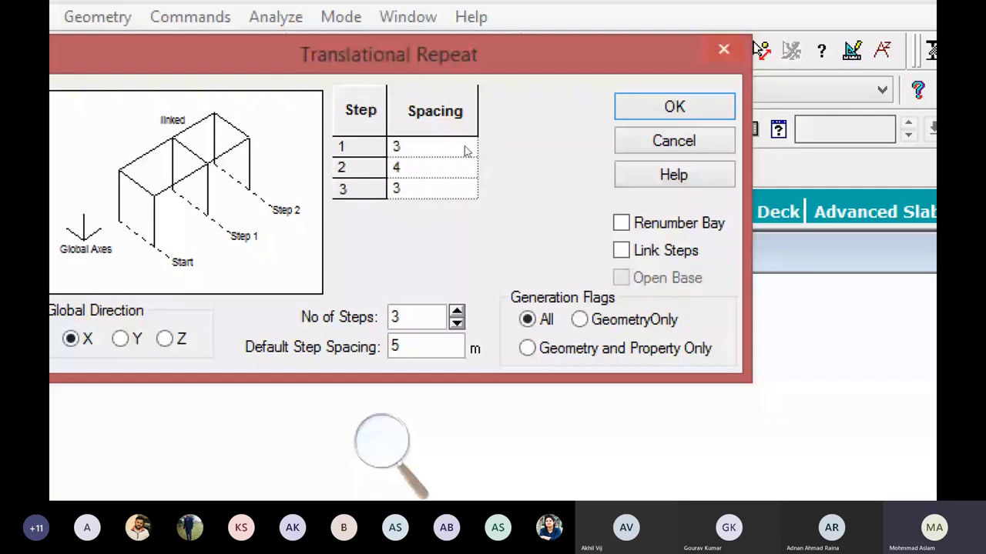
key(Tab)
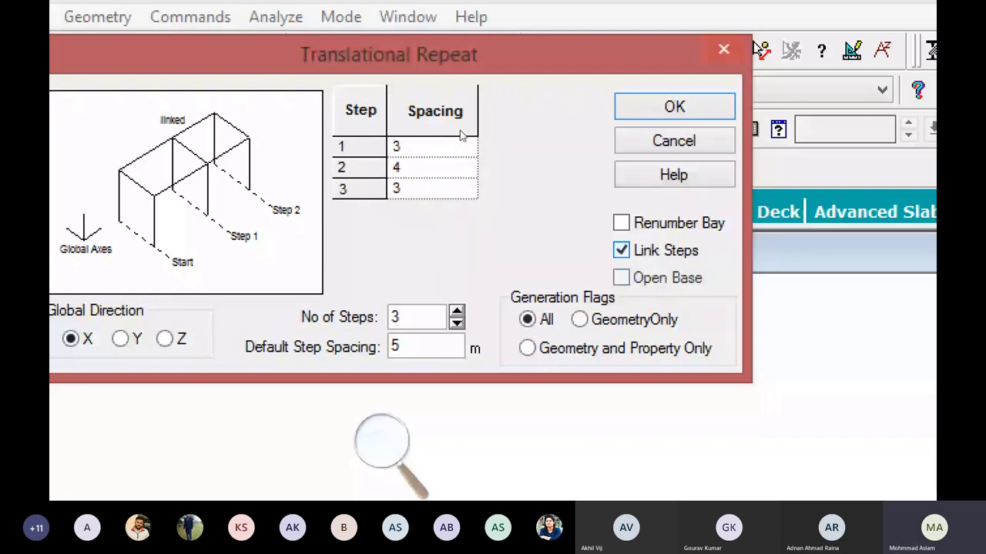
key(Return)
Step: Generate the three beams through nodes 1 to 4 and hide the beam numbers
click(304, 282)
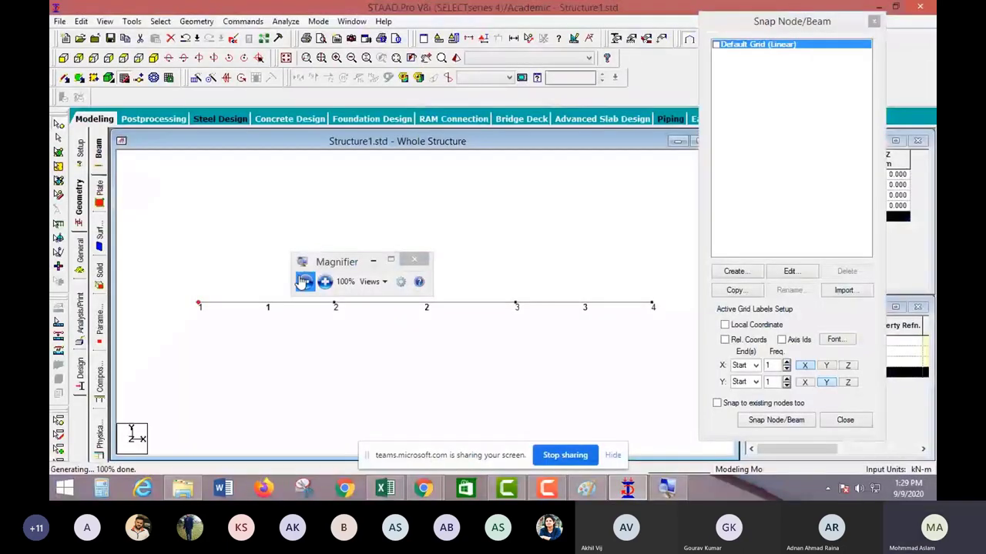
drag(314, 261, 301, 177)
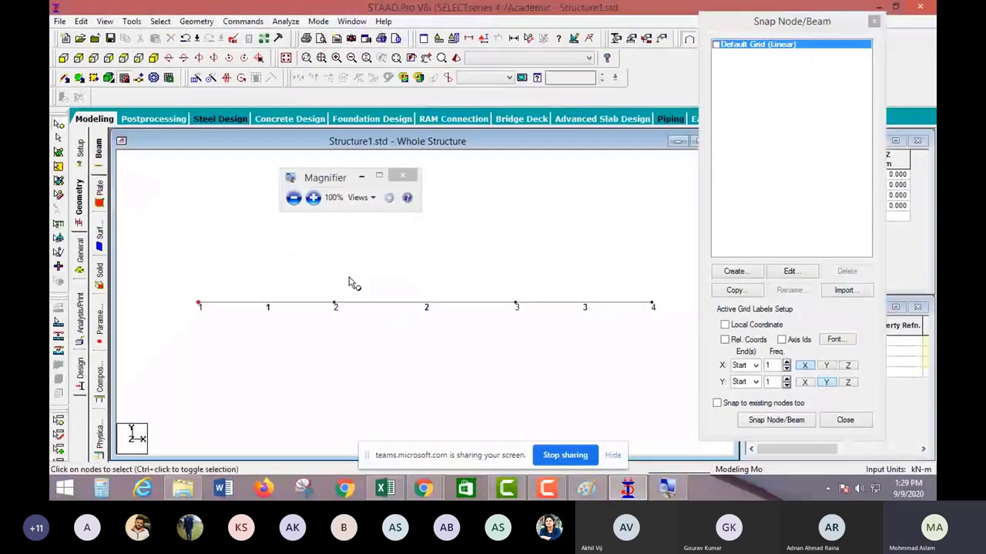
key(shift+b)
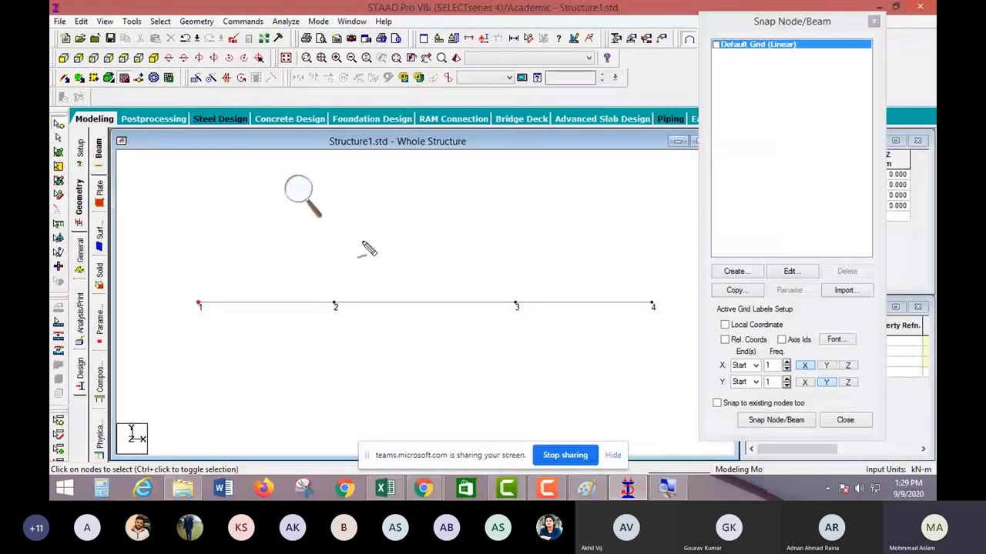
Step: Annotate the first two spans on screen as 3 m and 4 m
drag(264, 313, 263, 332)
mouse_move(231, 261)
mouse_down()
mouse_move(245, 273)
mouse_move(282, 267)
mouse_up()
drag(398, 320, 420, 337)
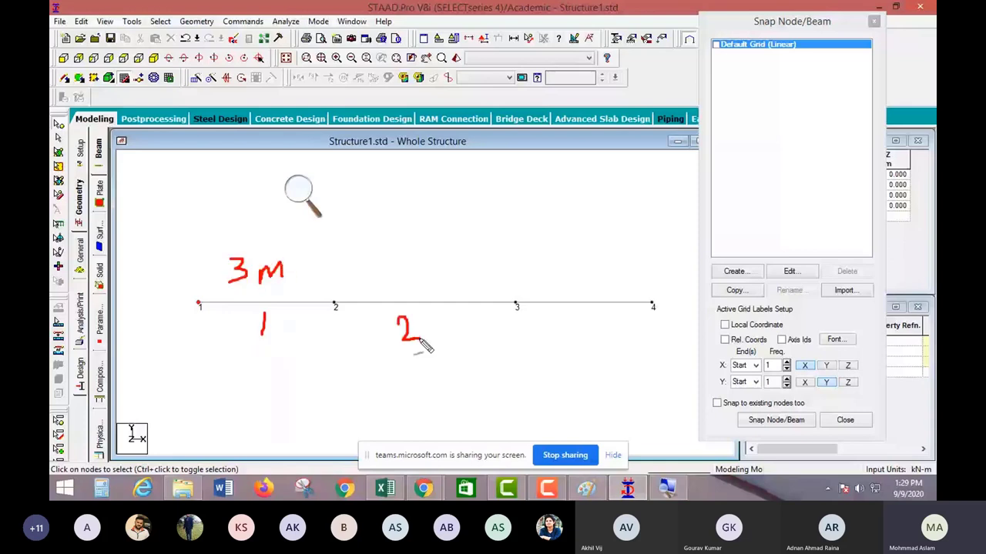
drag(396, 246, 401, 287)
drag(416, 283, 437, 271)
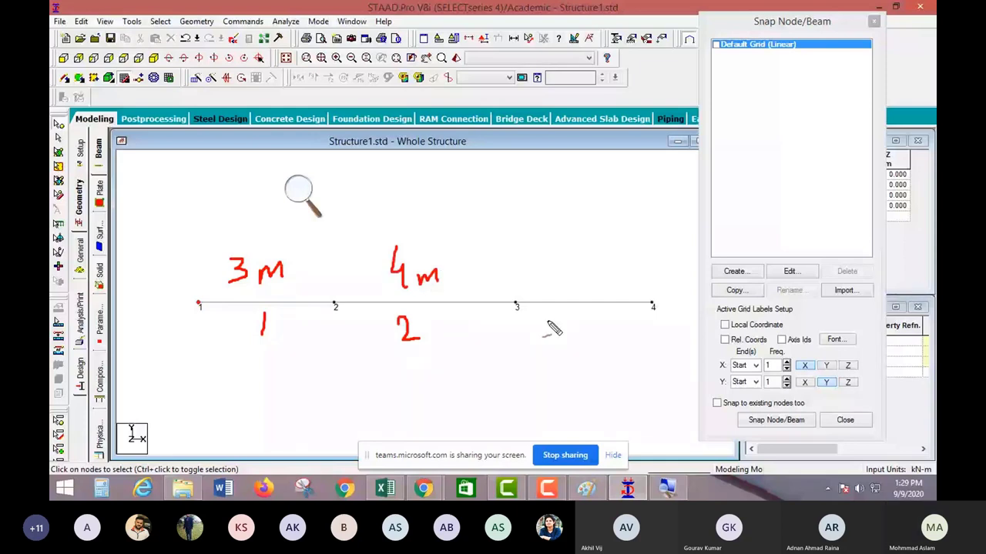
Step: Label the third span 3 m, clear the annotations, and return to the Paint sketch
drag(551, 318, 557, 341)
mouse_move(549, 261)
mouse_down()
mouse_move(560, 276)
mouse_move(553, 286)
mouse_up()
drag(583, 283, 600, 282)
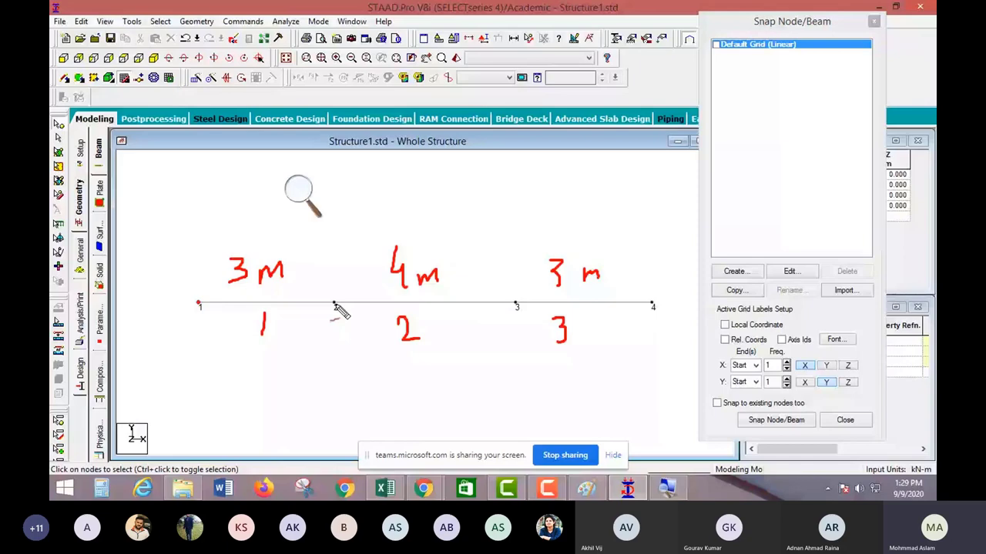
key(Escape)
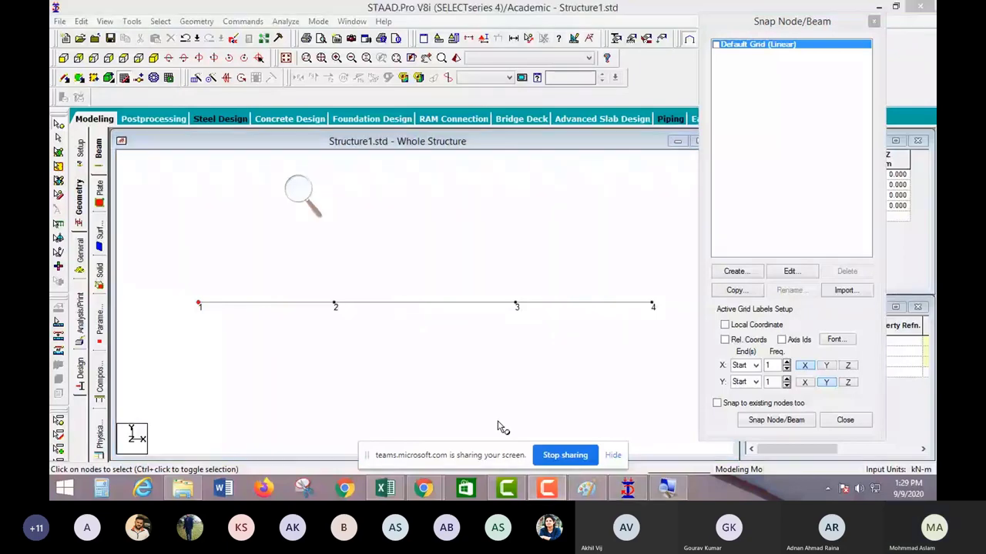
key(alt+Tab)
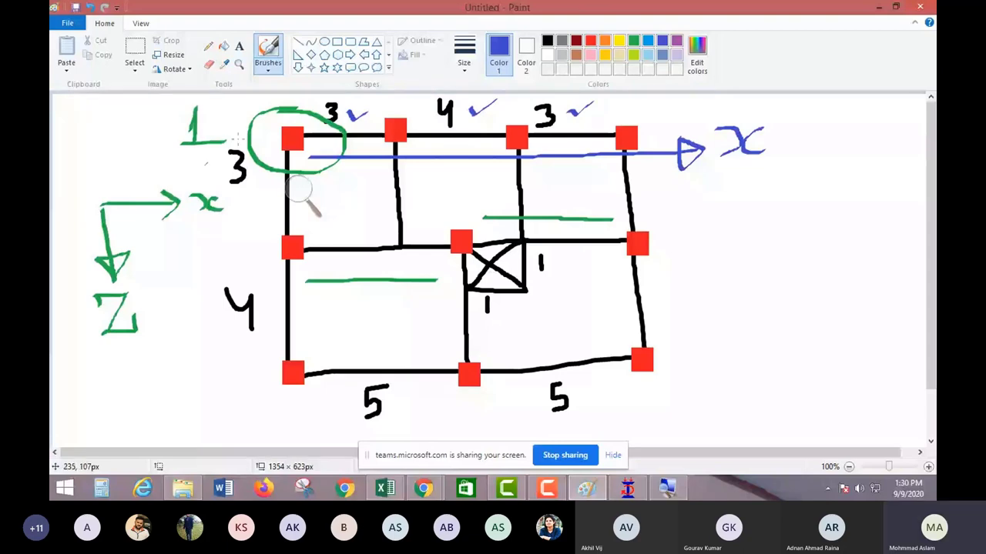
Step: Draw a blue X arrow along the sketch's middle node row and a downward Z arrow
drag(268, 277, 723, 270)
drag(755, 252, 755, 269)
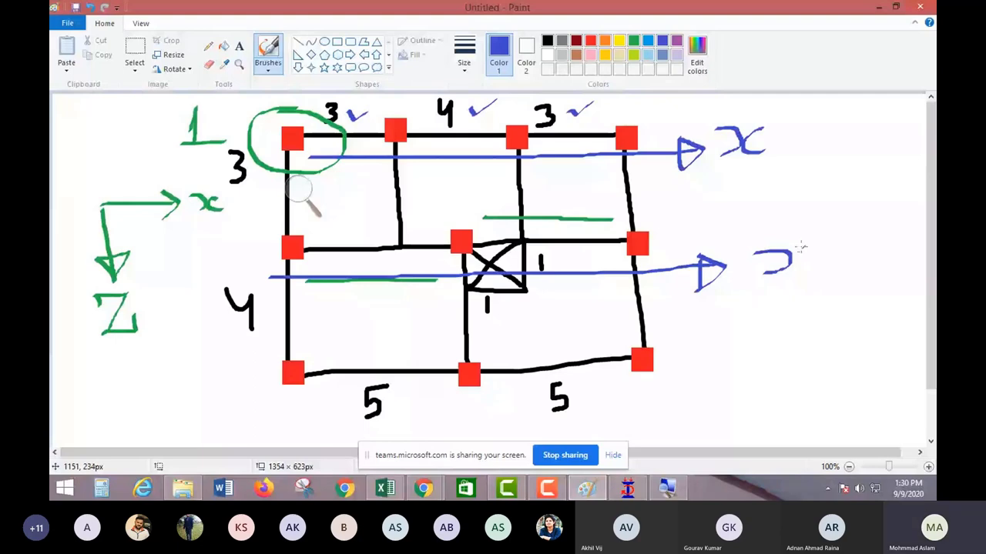
drag(800, 247, 818, 263)
mouse_move(793, 120)
mouse_down()
mouse_move(789, 191)
mouse_move(801, 211)
mouse_move(878, 229)
mouse_up()
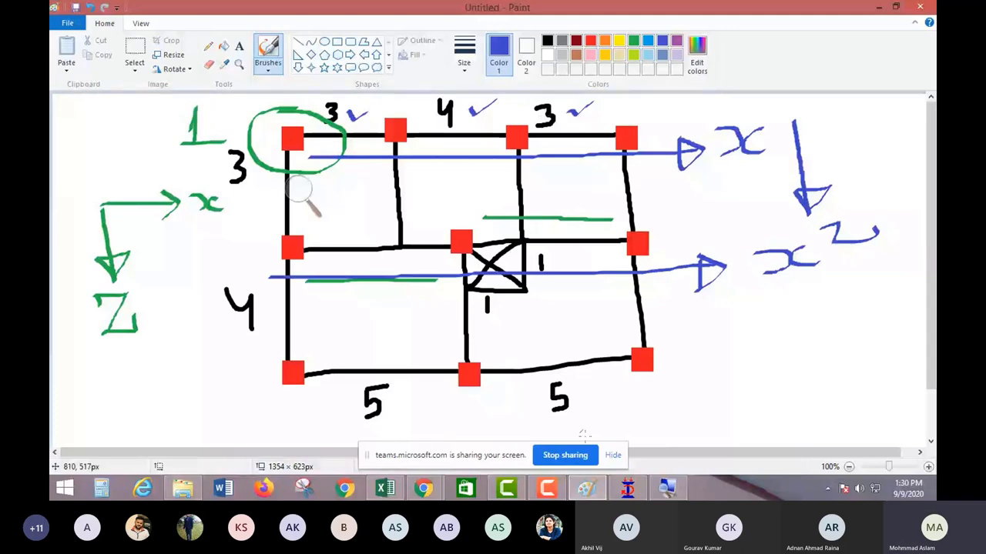
click(627, 488)
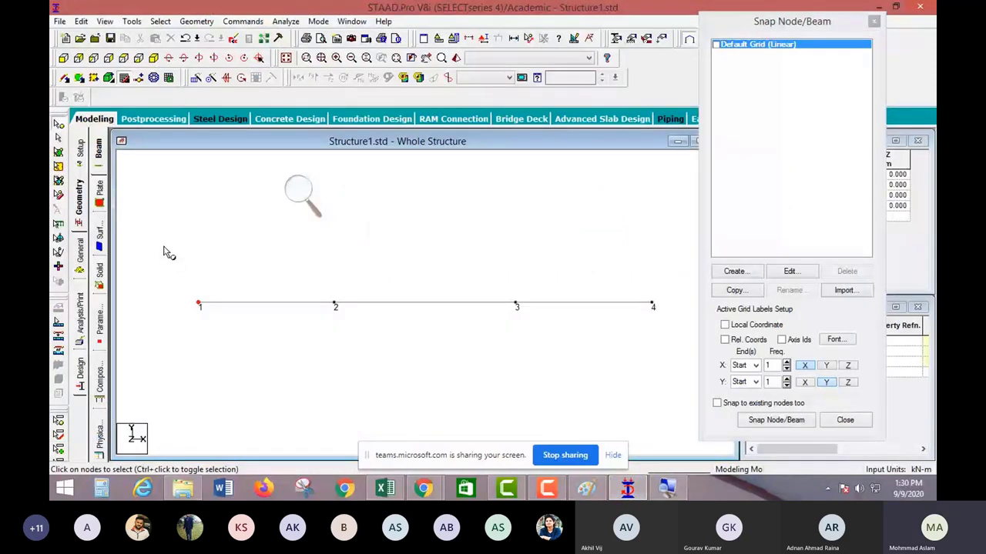
Step: Select the beam through nodes 1–4 and start a translational repeat in global Z
drag(155, 238, 665, 356)
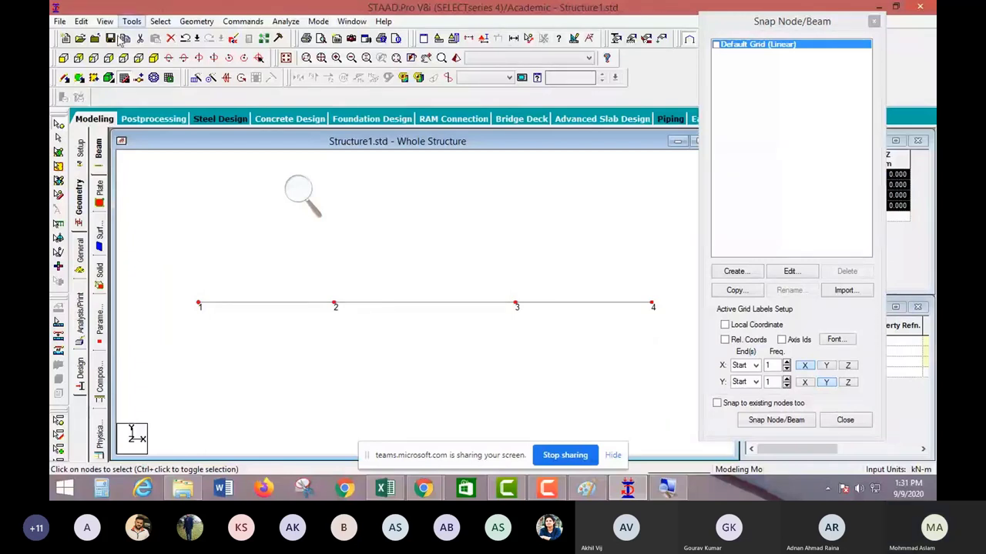
drag(176, 244, 453, 355)
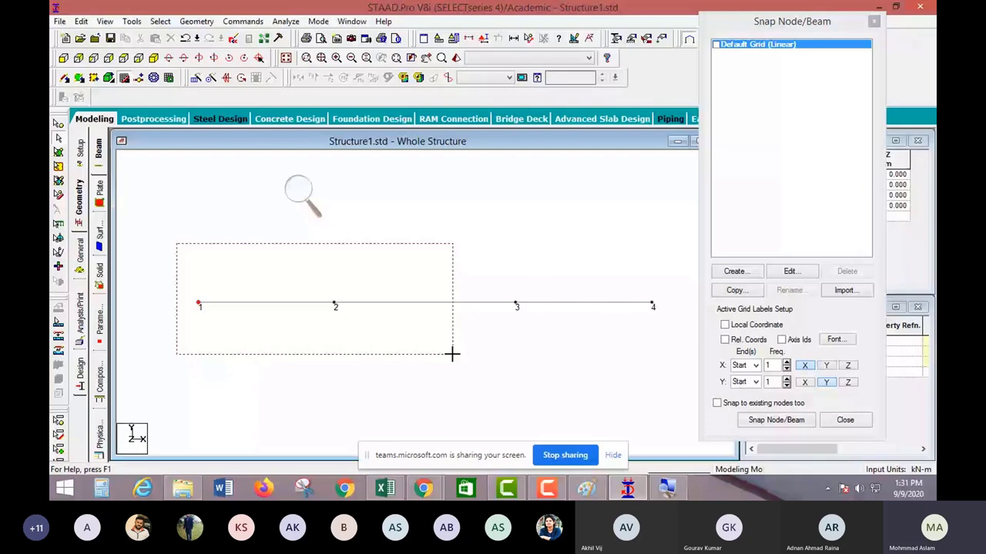
click(195, 81)
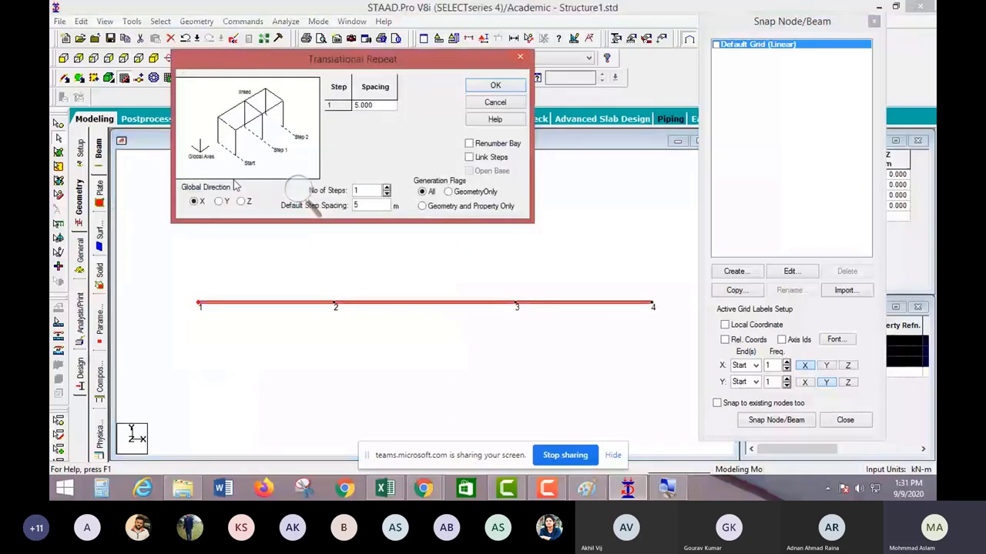
Step: Circle the 3 m spacing on the Paint sketch for reference
click(584, 491)
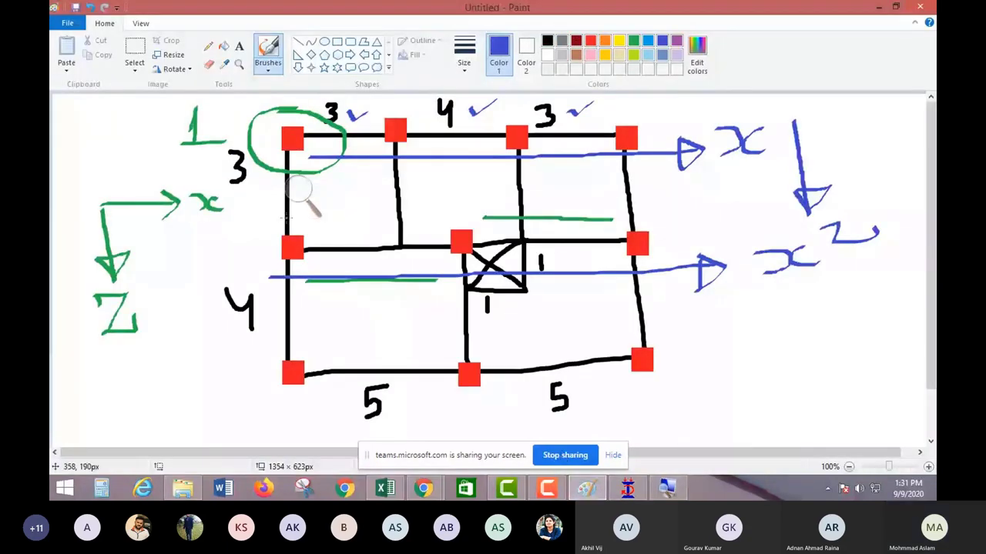
drag(246, 210, 241, 211)
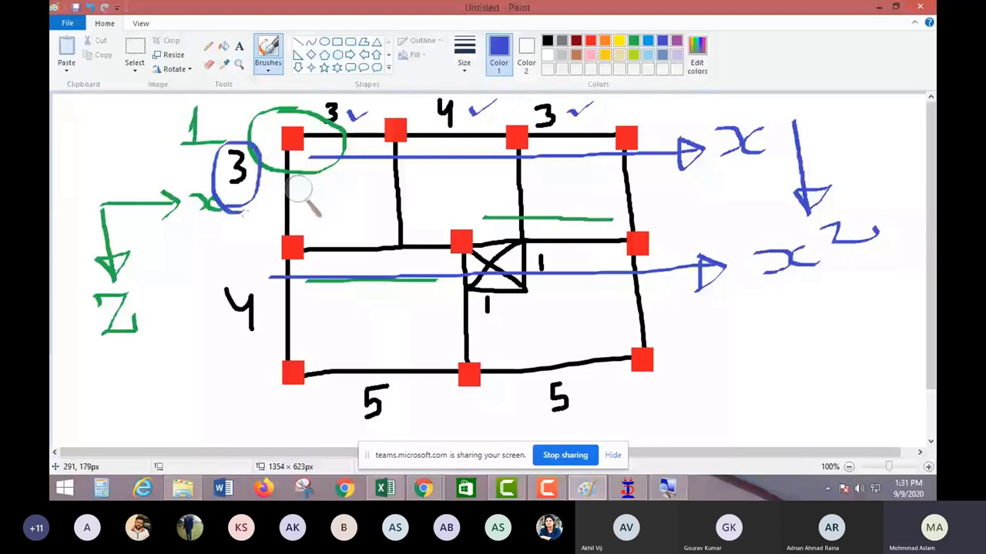
key(alt+Tab)
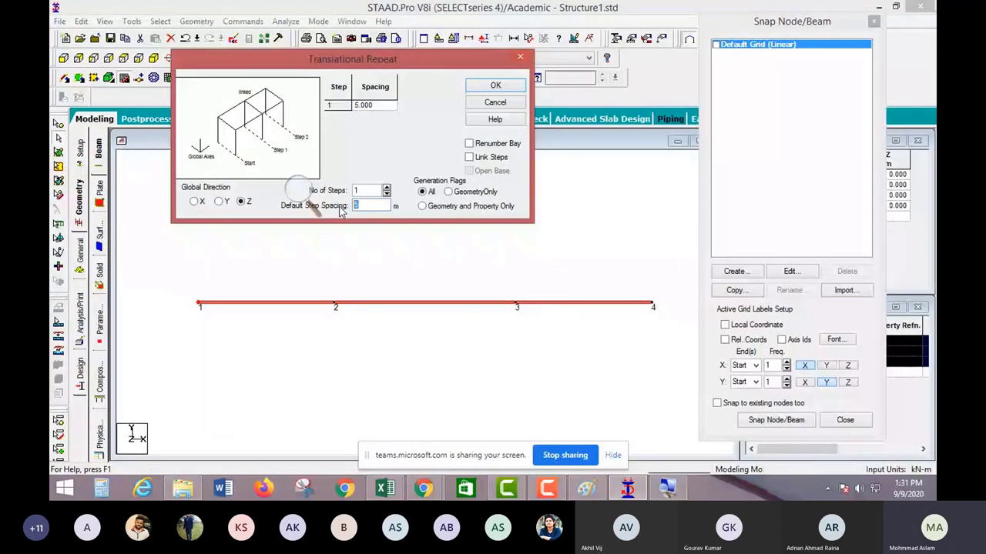
text(3)
Step: Repeat the beam line one 3 m step in Z with Link Steps, creating a connected second row
click(469, 157)
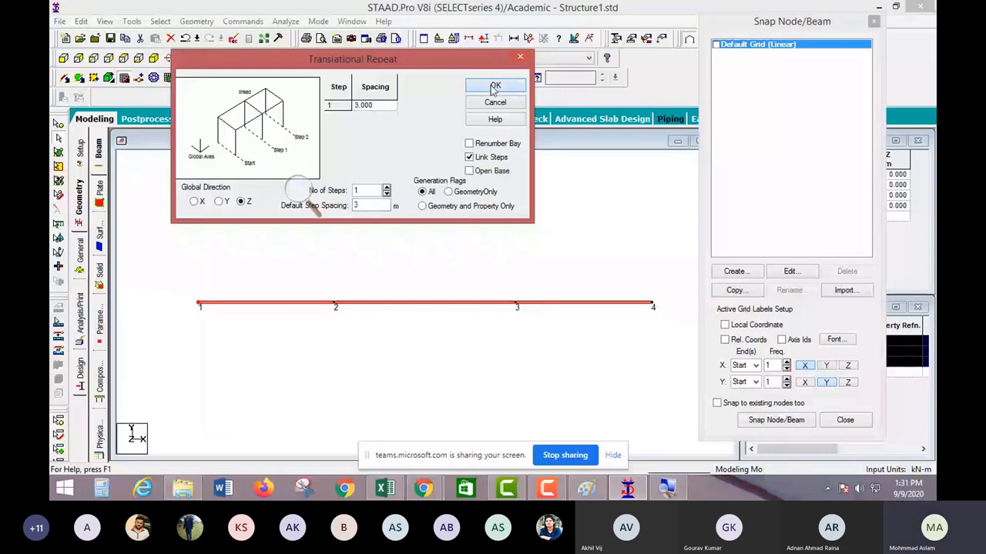
click(495, 86)
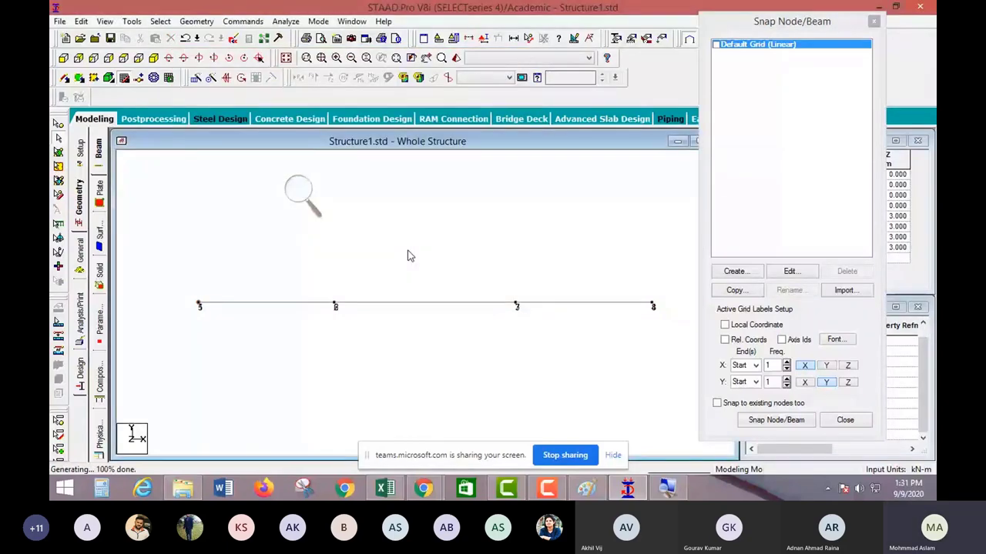
click(583, 495)
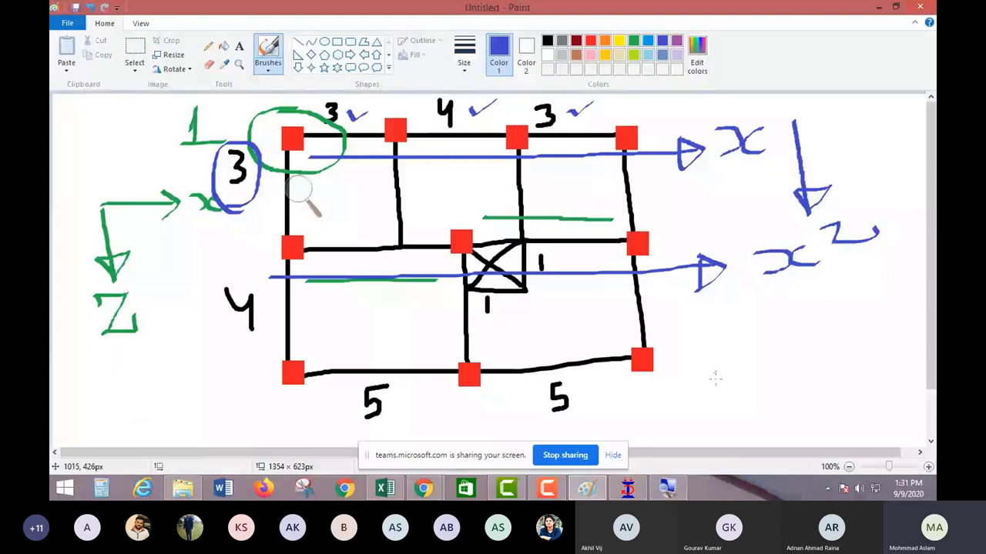
Step: Sketch an eye with lashes and an upward arrow at lower right showing the viewing direction
drag(693, 395, 876, 343)
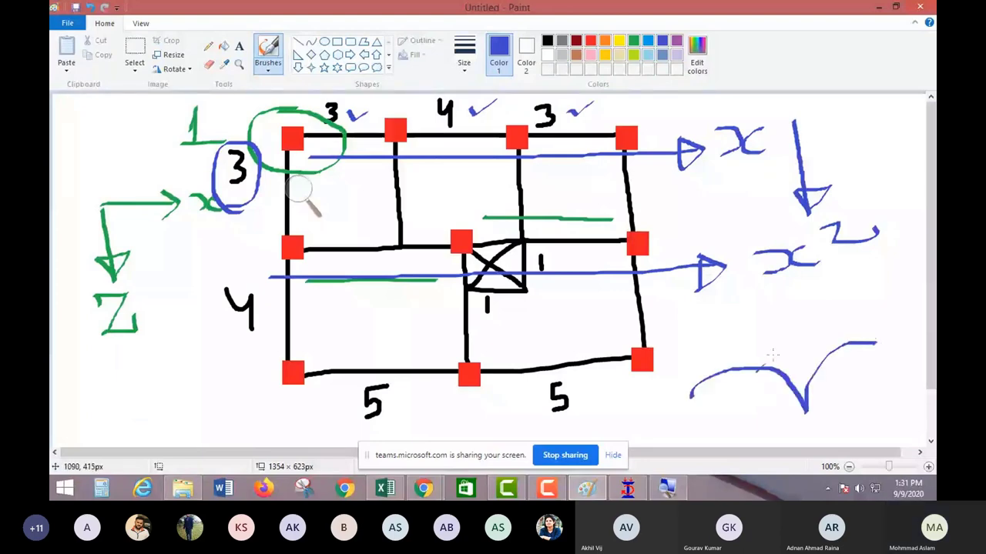
mouse_move(761, 368)
mouse_down()
mouse_move(821, 342)
mouse_move(808, 379)
mouse_move(799, 353)
mouse_up()
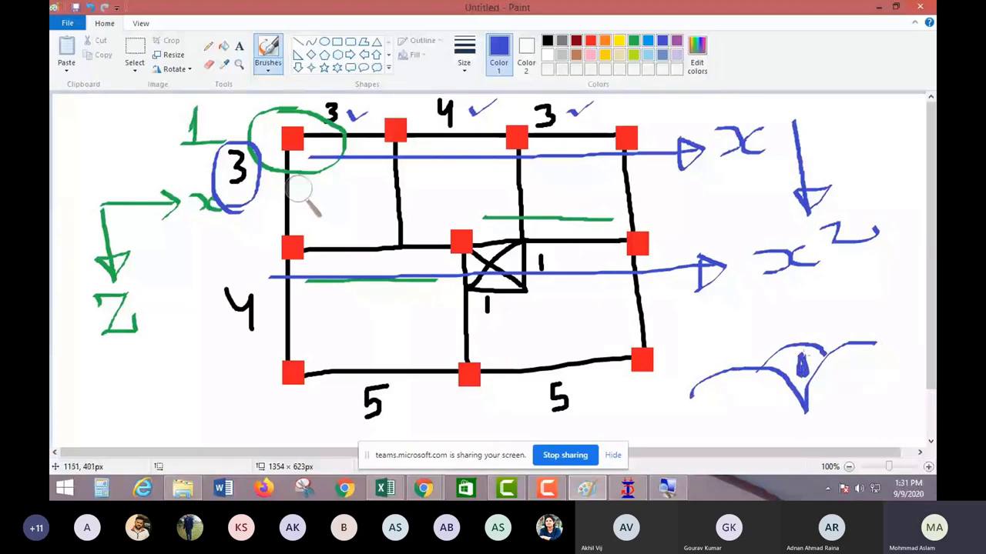
drag(744, 346, 766, 340)
drag(776, 331, 813, 313)
drag(821, 314, 830, 328)
mouse_move(740, 302)
mouse_down()
mouse_move(739, 337)
mouse_move(734, 302)
mouse_up()
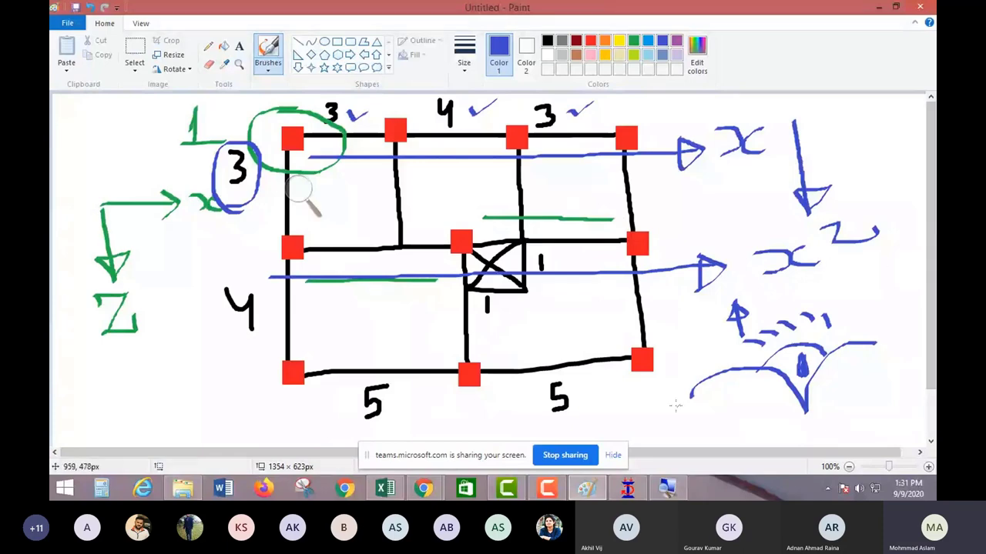
click(625, 492)
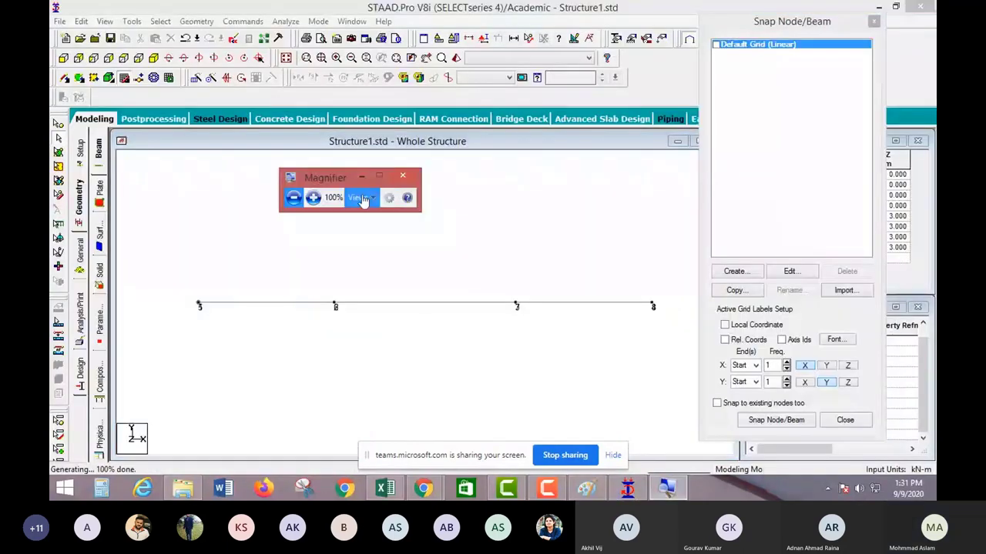
Step: View the eight-node beam grid from the top, then tilt it slightly to inspect in 3D
click(312, 198)
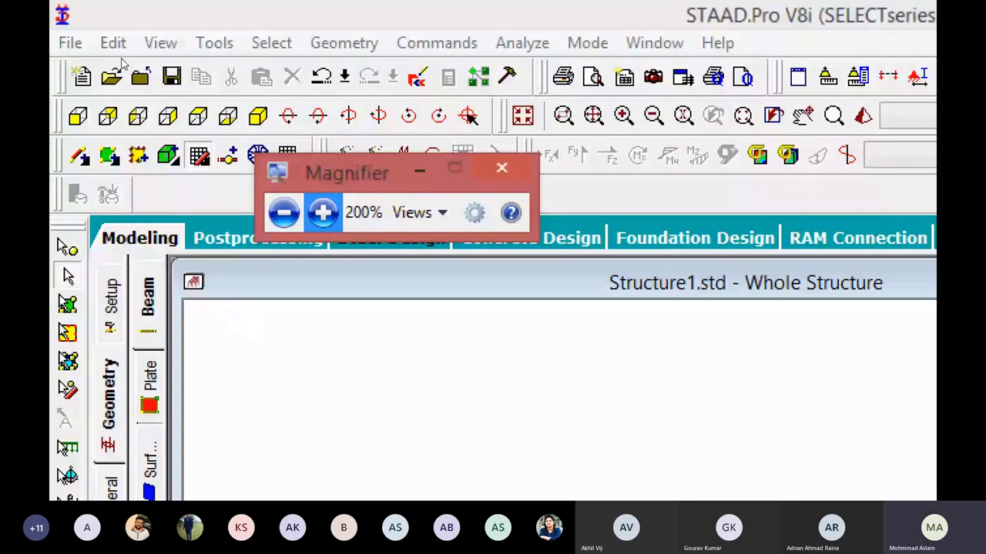
key(ctrl)
click(122, 63)
key(super+minus)
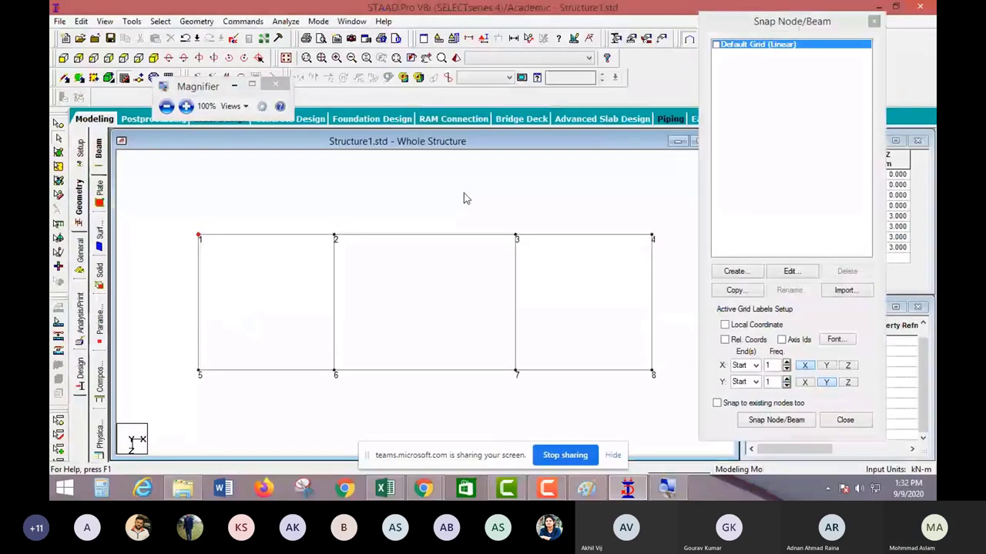
shift+middle_drag(464, 199, 530, 369)
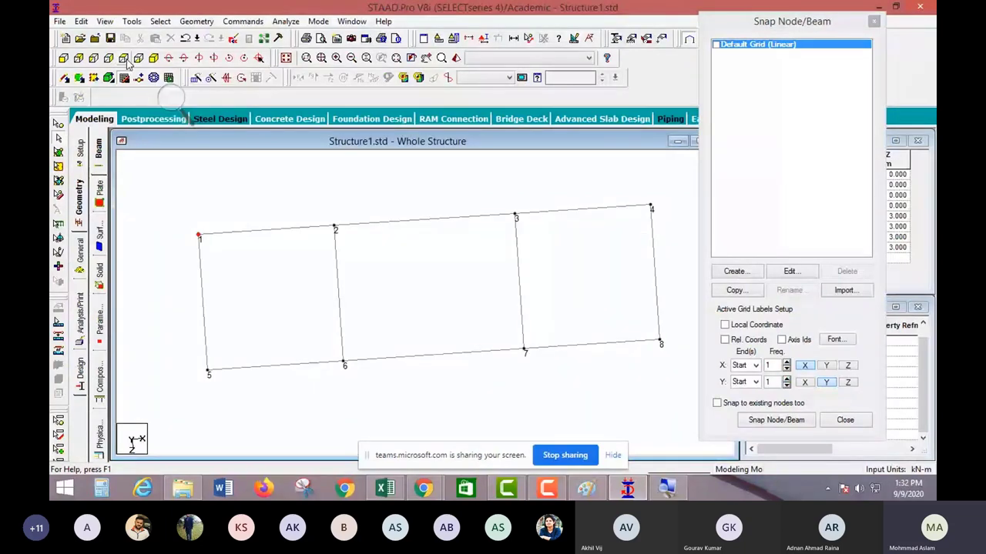
click(587, 488)
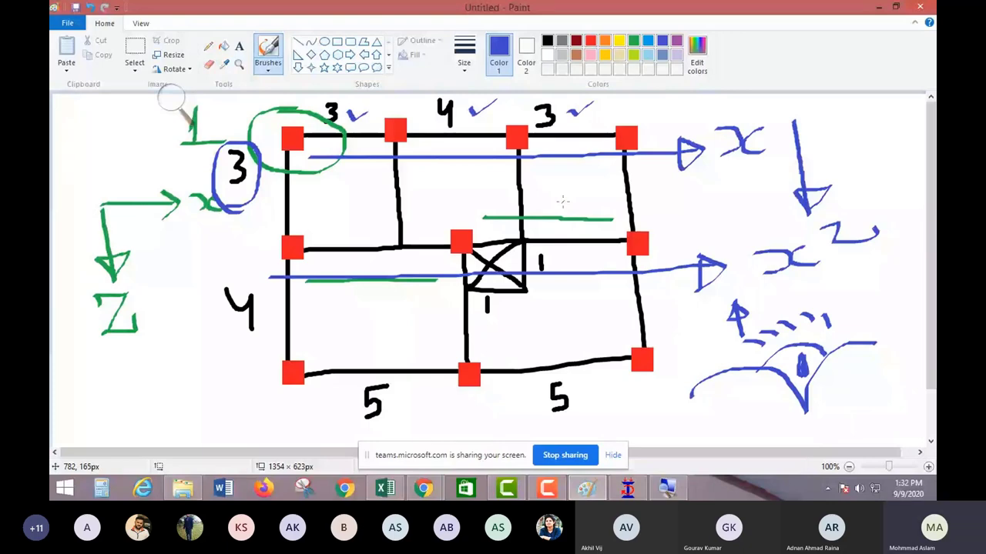
Step: Tick the top X arrow and the five modelled members, and circle the middle node
drag(691, 114, 757, 98)
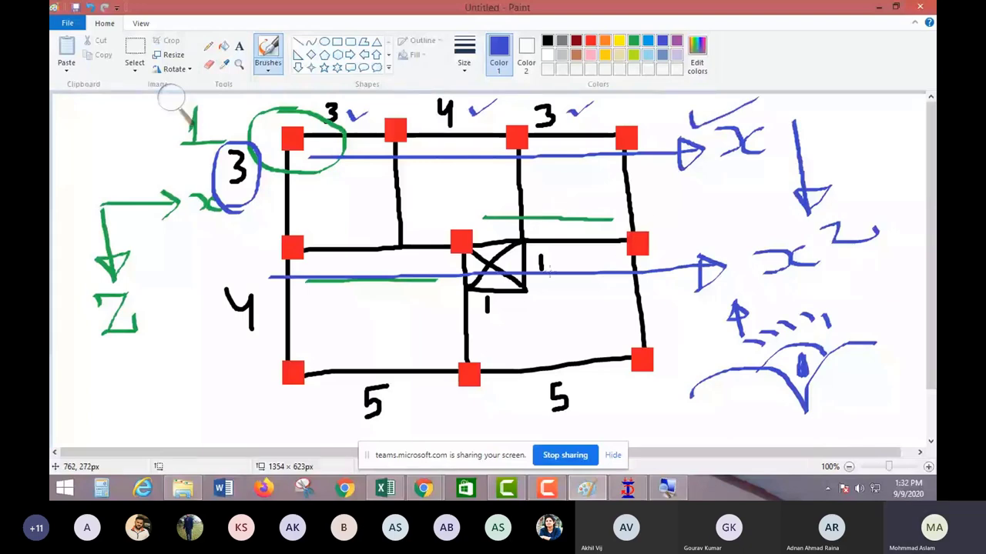
drag(311, 223, 333, 212)
drag(385, 225, 400, 216)
drag(461, 220, 485, 201)
drag(534, 221, 562, 213)
drag(653, 214, 677, 204)
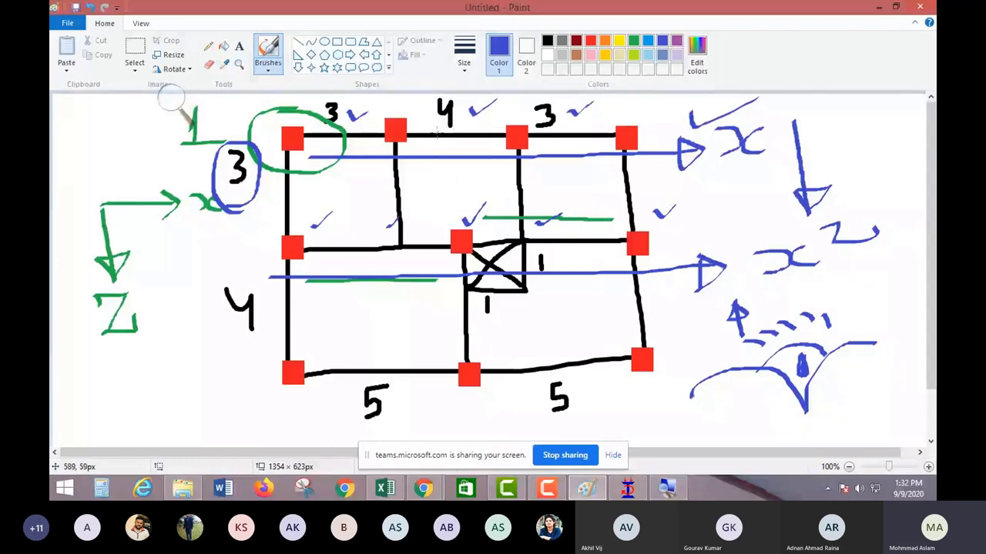
mouse_move(480, 205)
mouse_down()
mouse_move(443, 233)
mouse_move(456, 251)
mouse_up()
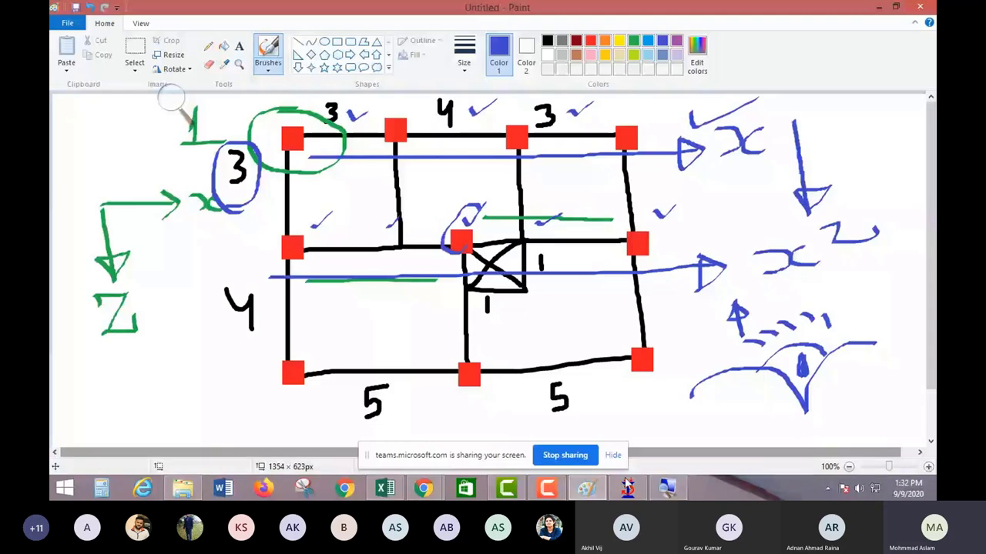
key(alt+Tab)
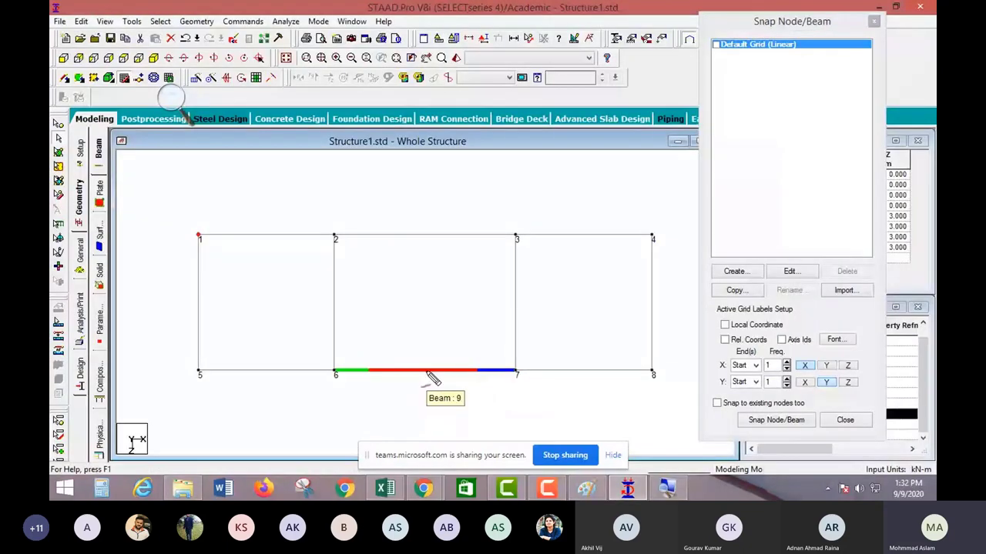
mouse_move(184, 214)
mouse_down()
mouse_move(183, 262)
mouse_move(185, 212)
mouse_up()
mouse_move(319, 219)
mouse_down()
mouse_move(377, 253)
mouse_move(319, 220)
mouse_up()
drag(479, 216, 496, 223)
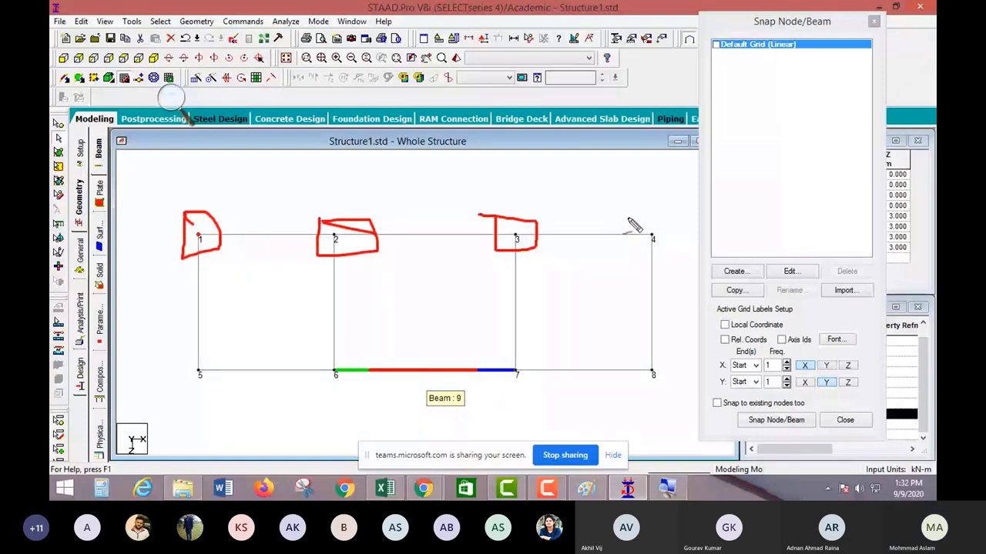
mouse_move(627, 218)
mouse_down()
mouse_move(627, 228)
mouse_move(613, 217)
mouse_up()
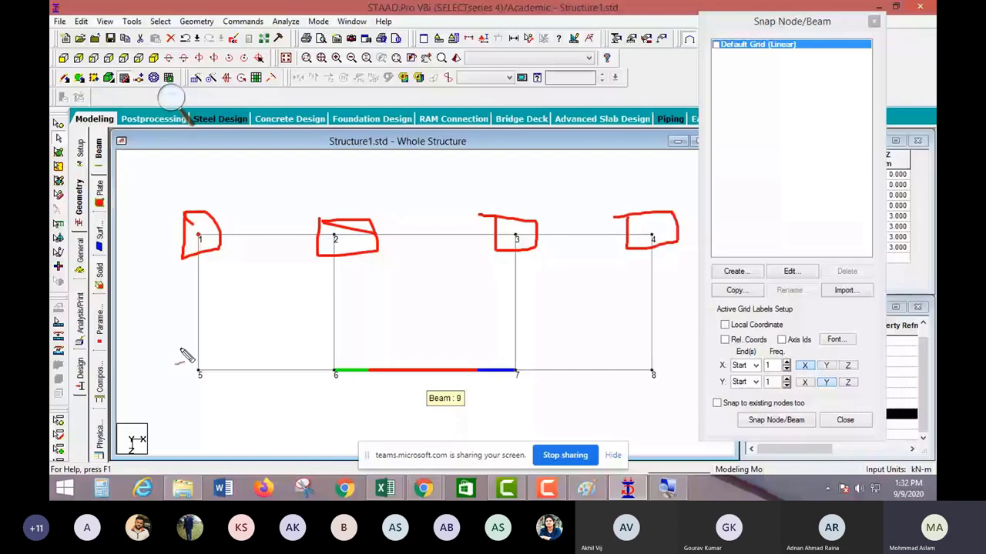
drag(179, 346, 156, 353)
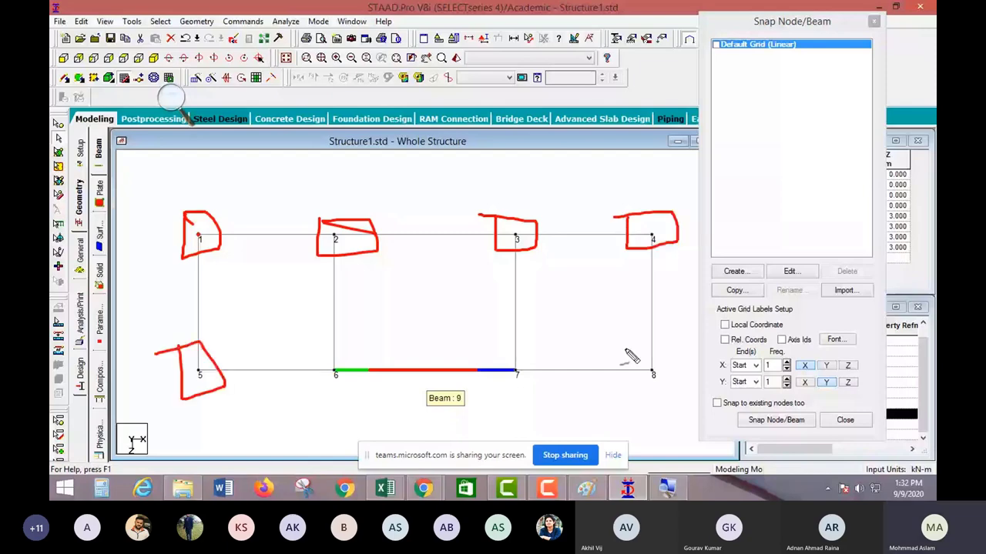
drag(629, 355, 608, 346)
drag(410, 354, 413, 358)
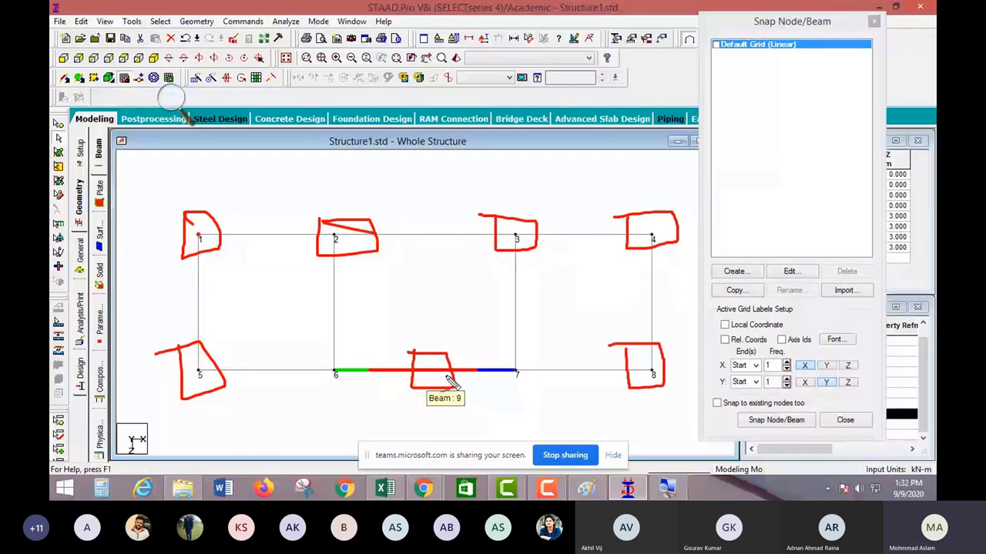
drag(453, 383, 427, 392)
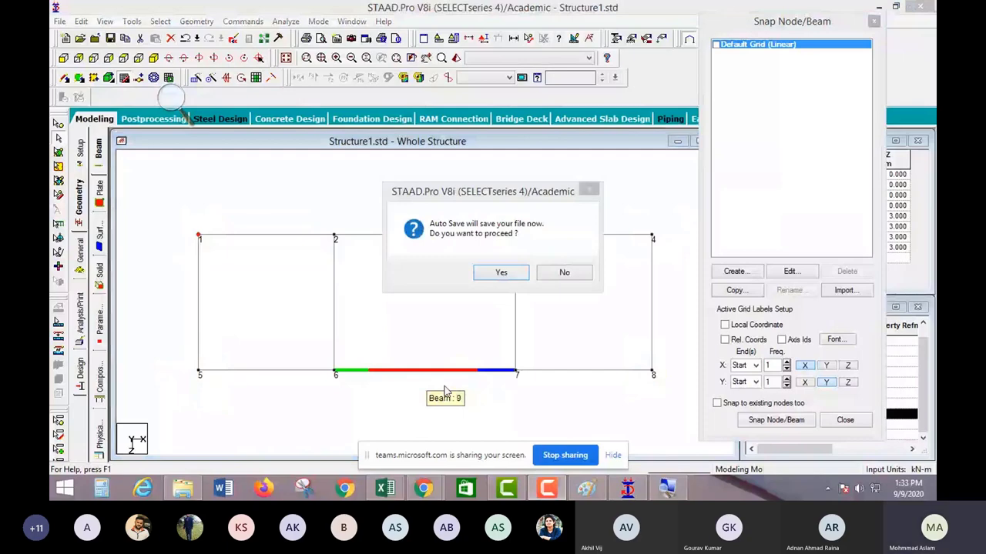
Step: Save the modified structure, highlighting the Insert Node option for beam 9
click(500, 271)
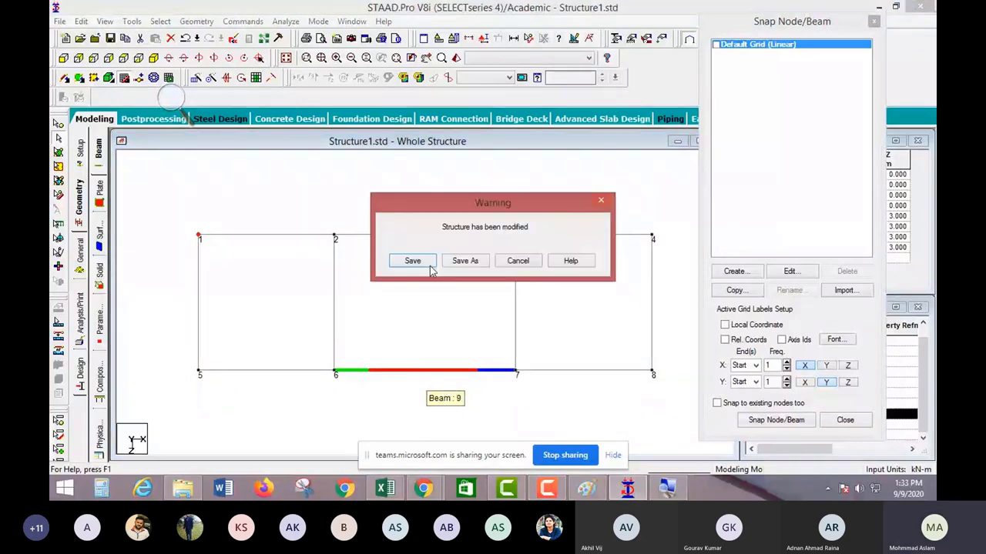
click(430, 265)
right_click(411, 375)
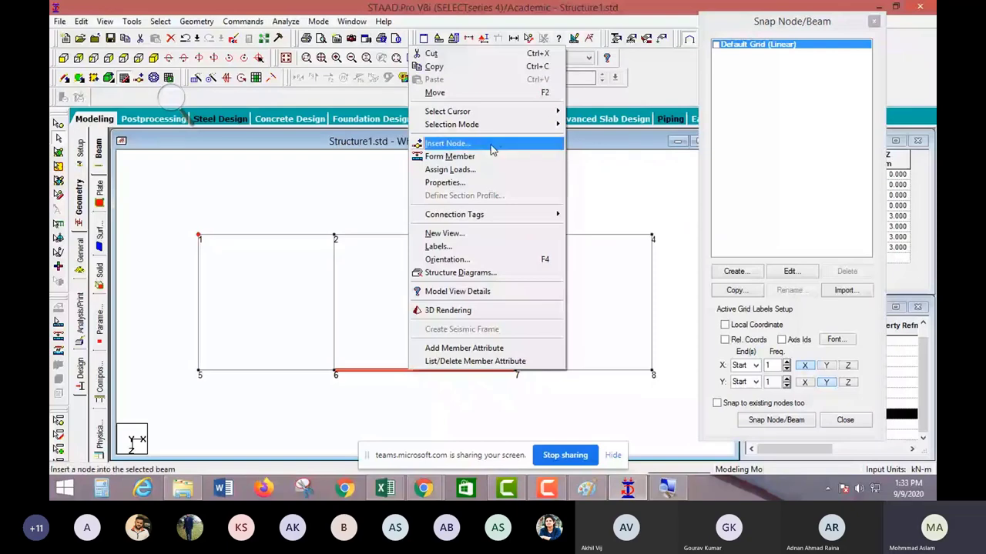
drag(490, 148, 560, 127)
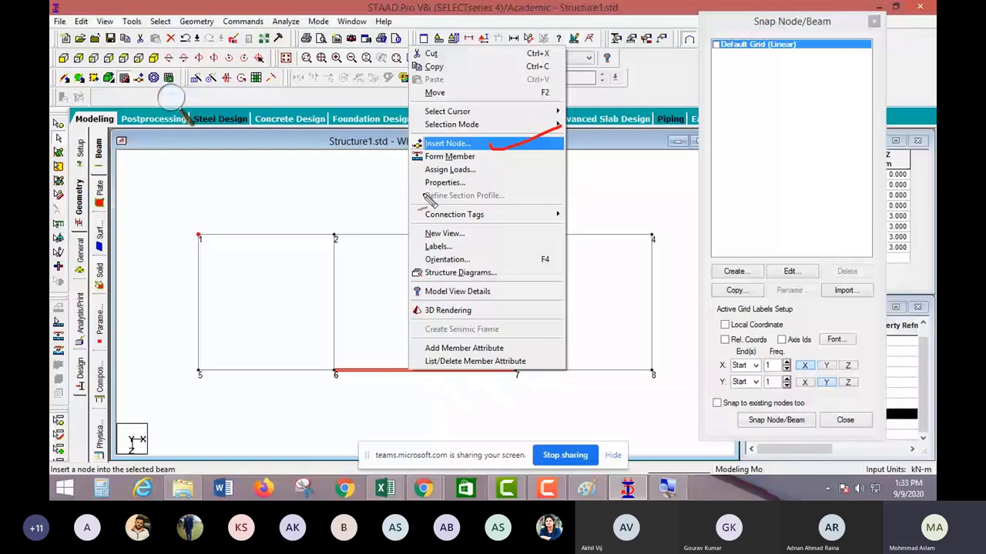
Step: Insert node 9 at the midpoint of the 4 m beam 9 between nodes 6 and 7
click(462, 147)
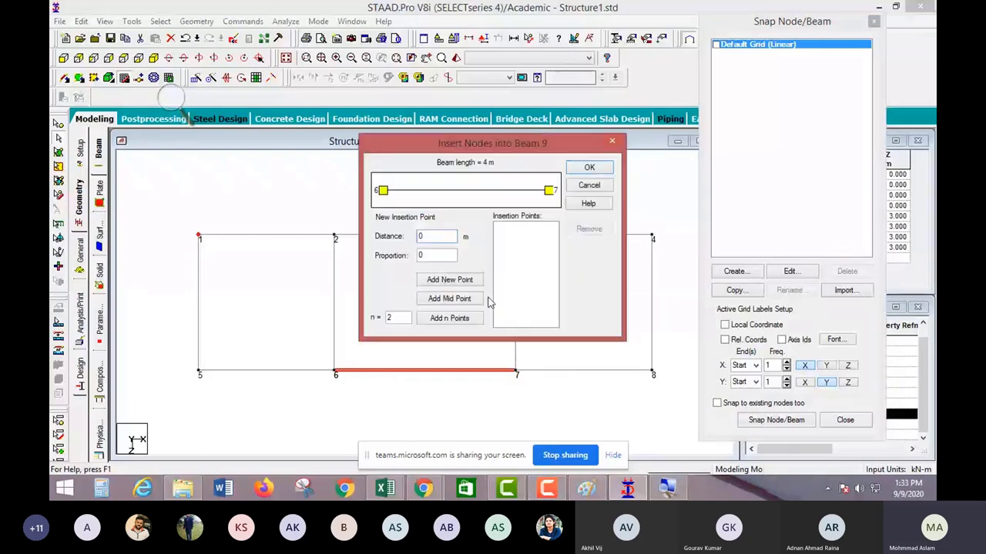
drag(483, 313, 493, 306)
drag(708, 291, 524, 271)
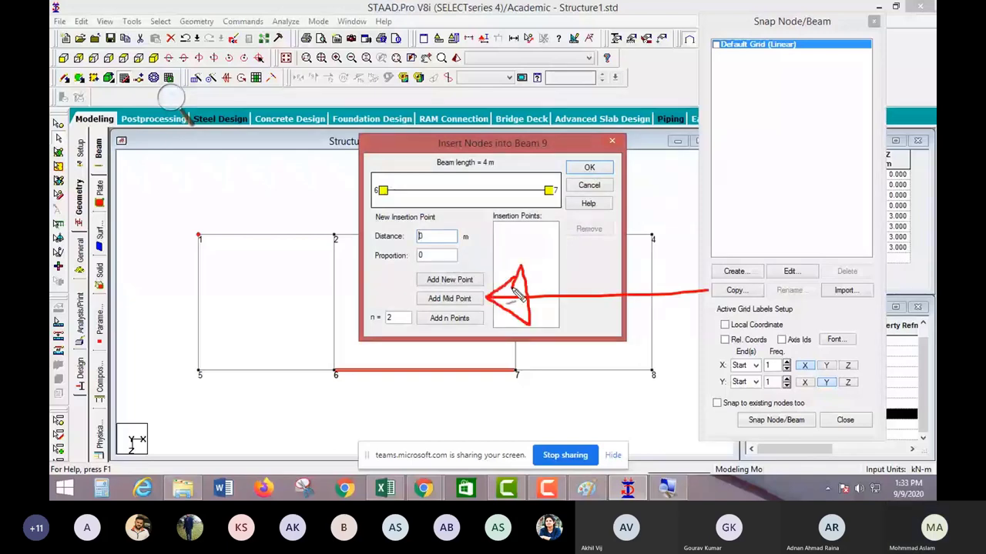
drag(619, 166, 703, 184)
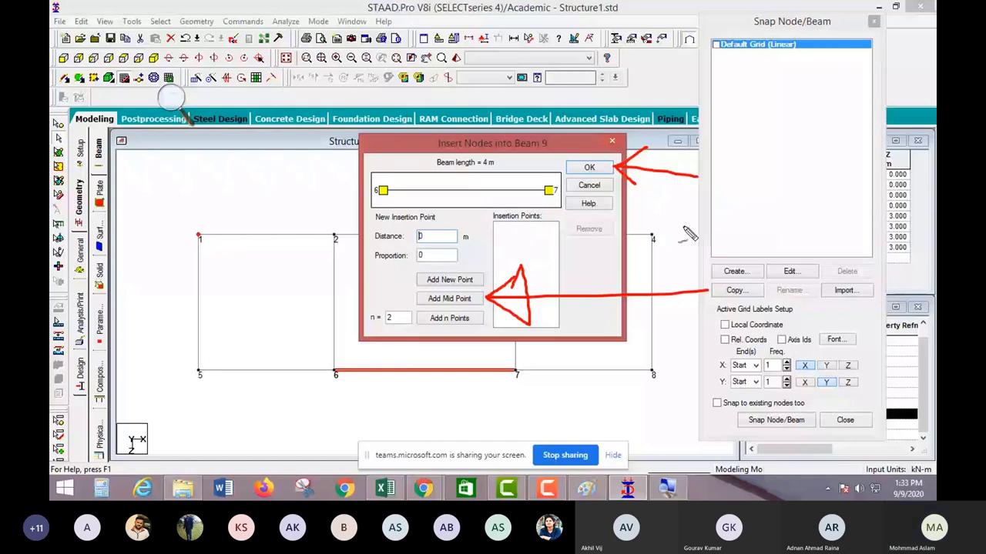
key(Escape)
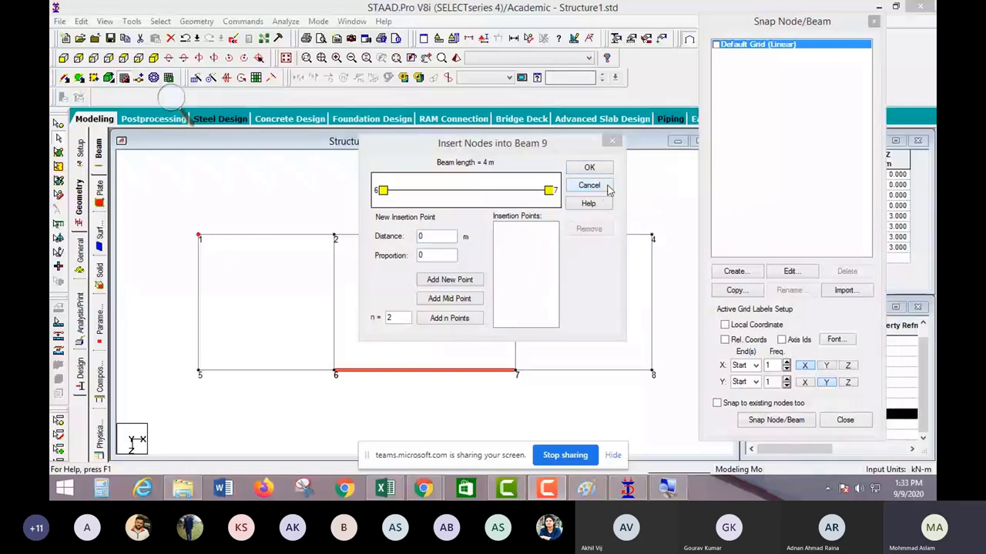
click(460, 302)
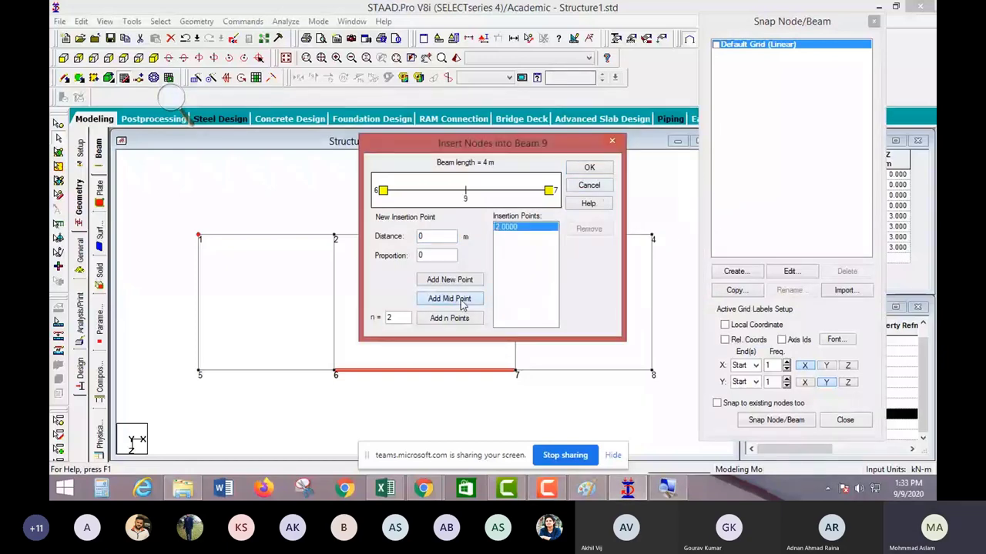
click(589, 167)
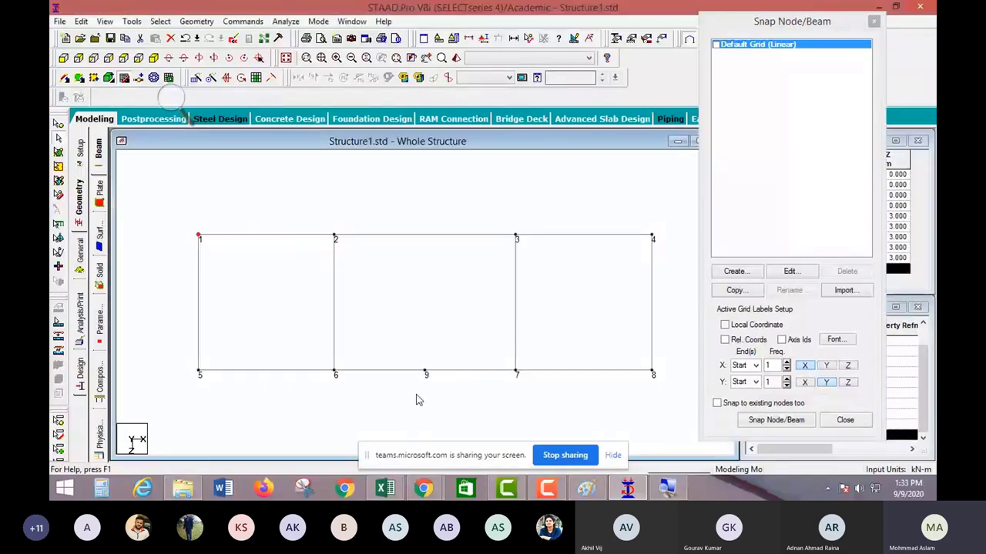
Step: Draw a blue arrow toward the middle grid line and circle the 4 m bay dimension
key(alt+Tab)
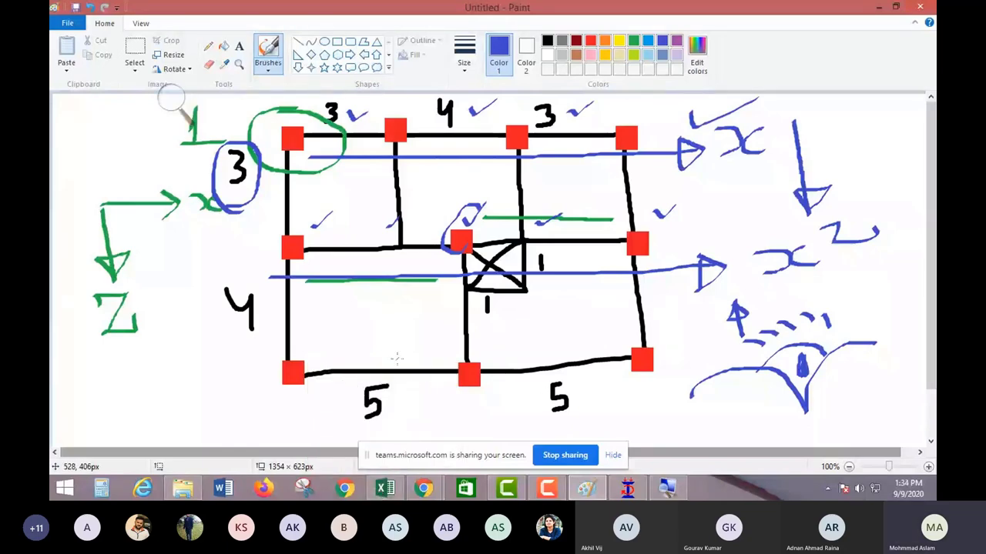
mouse_move(148, 250)
mouse_down()
mouse_move(243, 250)
mouse_move(197, 238)
mouse_up()
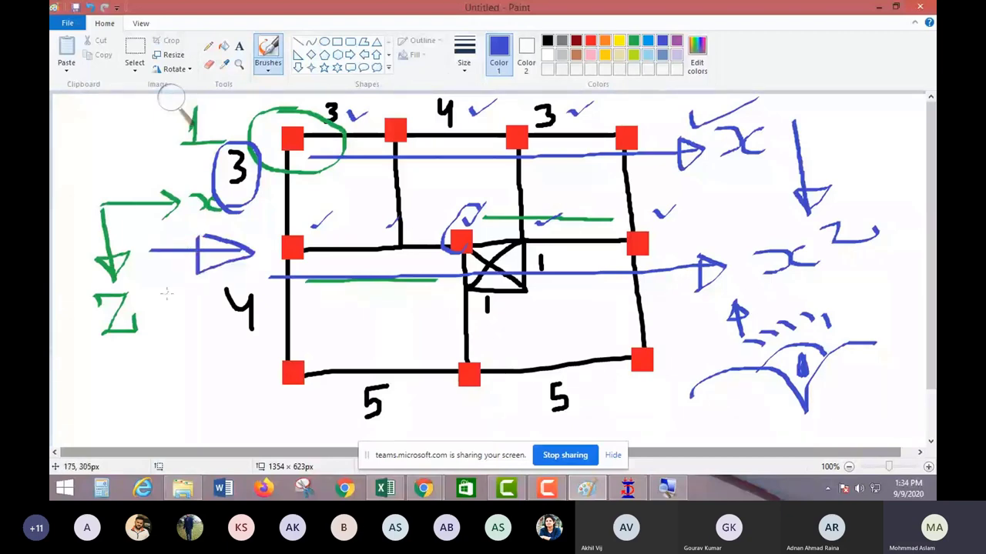
mouse_move(259, 279)
mouse_down()
mouse_move(212, 315)
mouse_move(271, 300)
mouse_up()
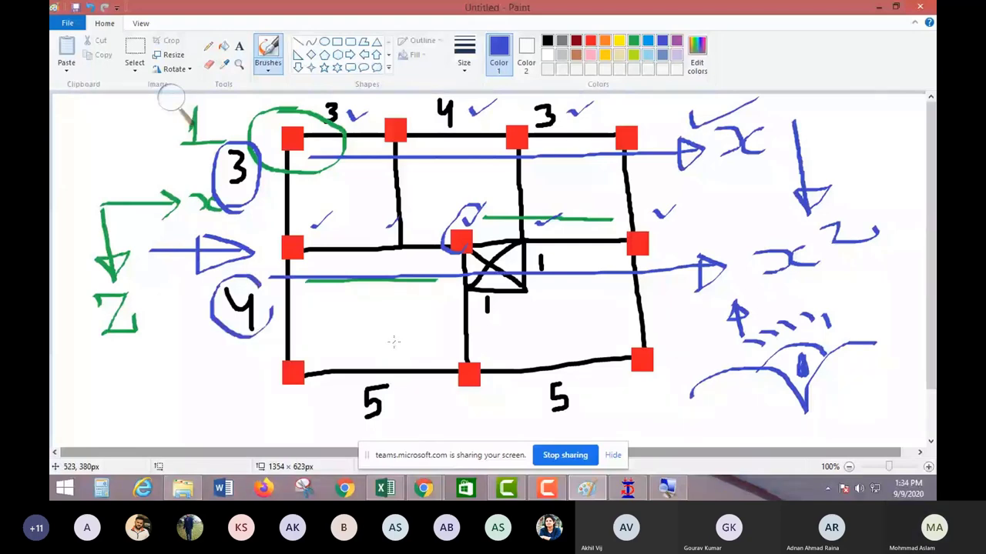
Step: Repeat the bottom beam row (nodes 5–8) 4 m in Z with Link Steps, creating nodes 10–14
click(625, 492)
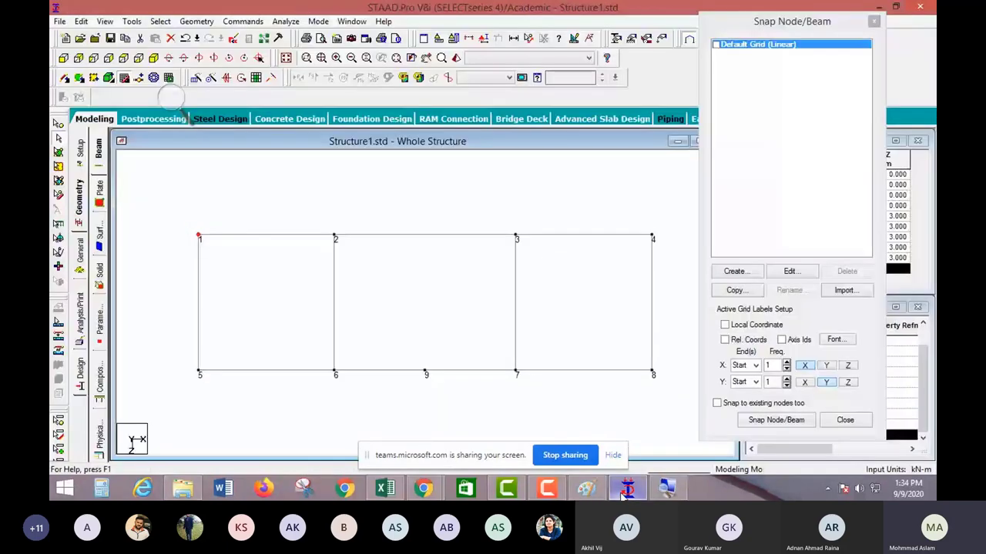
drag(161, 356, 656, 397)
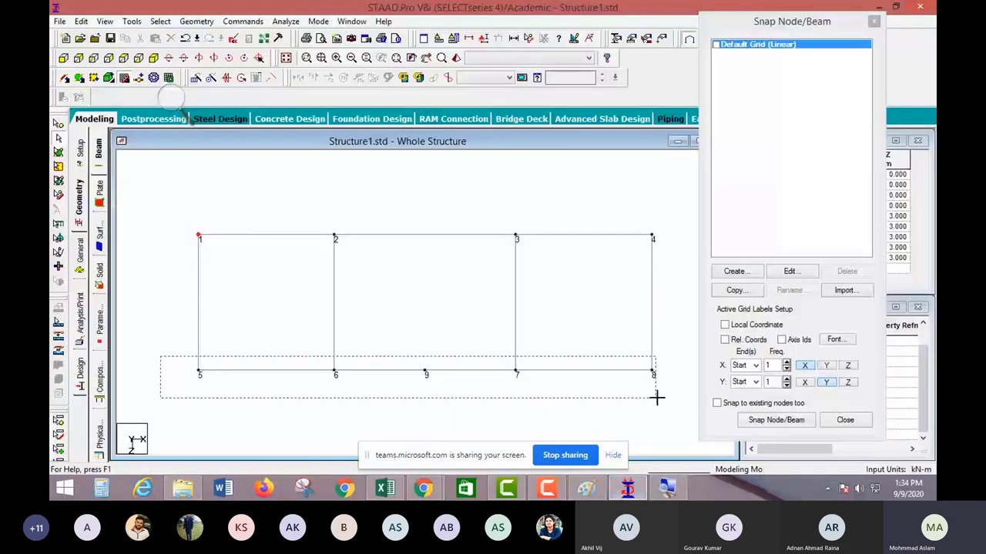
key(ctrl+t)
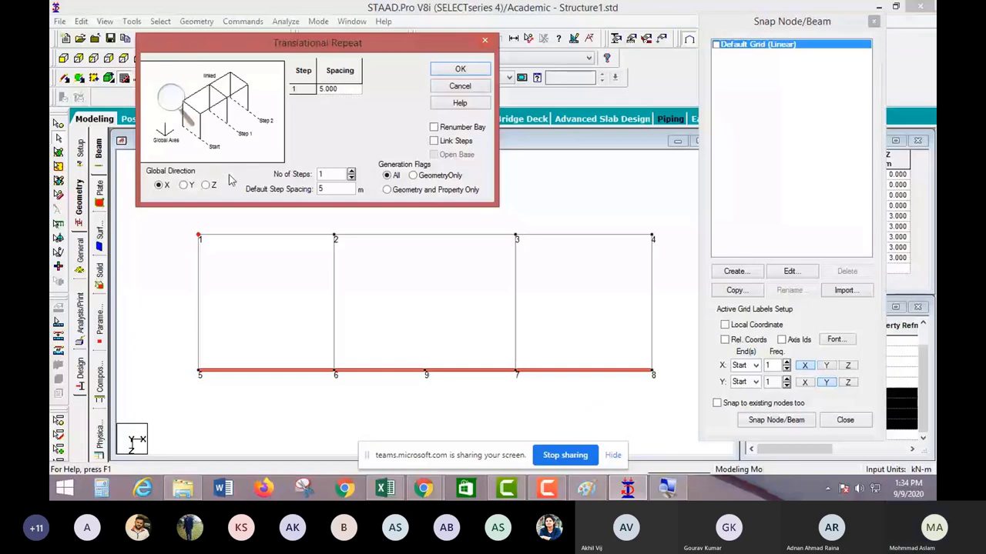
click(205, 185)
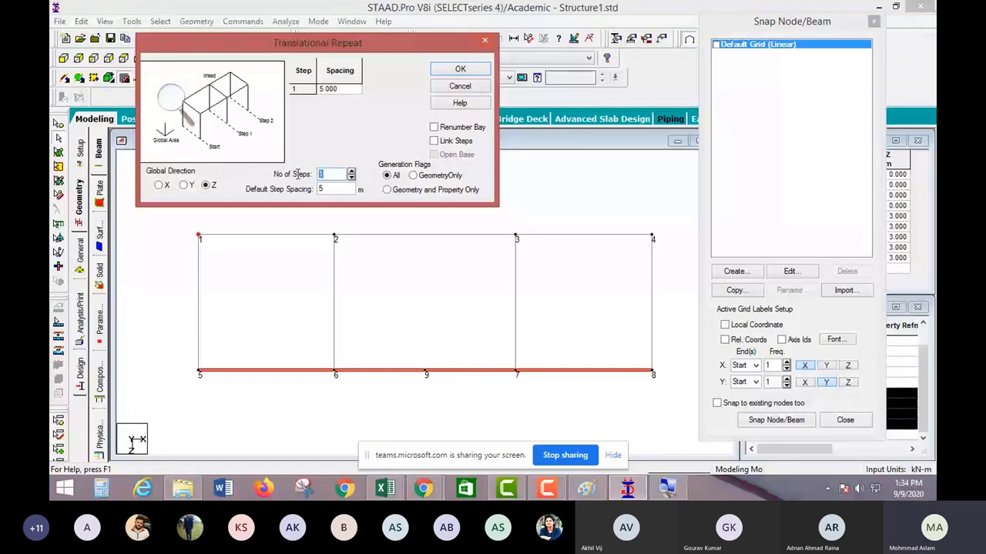
key(Tab)
text(4)
click(434, 141)
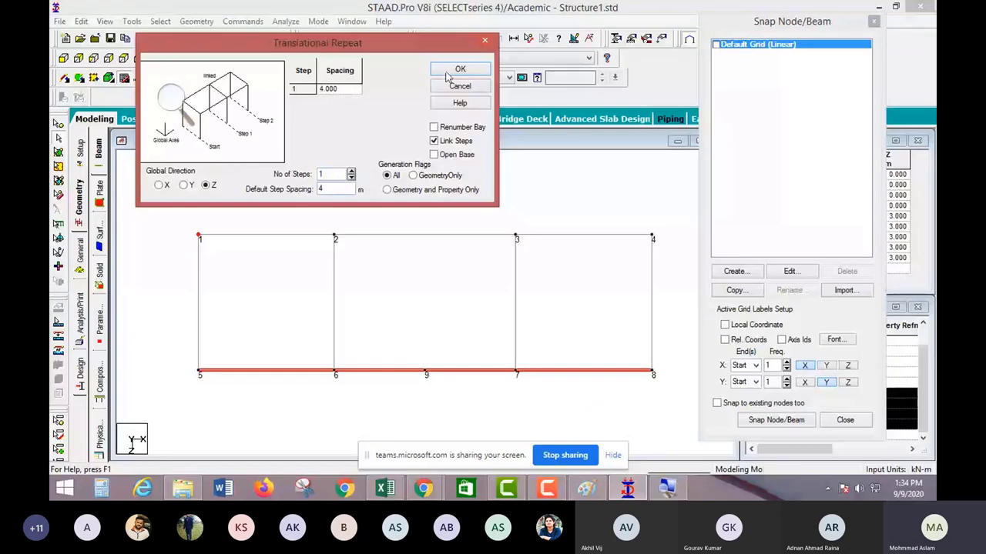
click(459, 69)
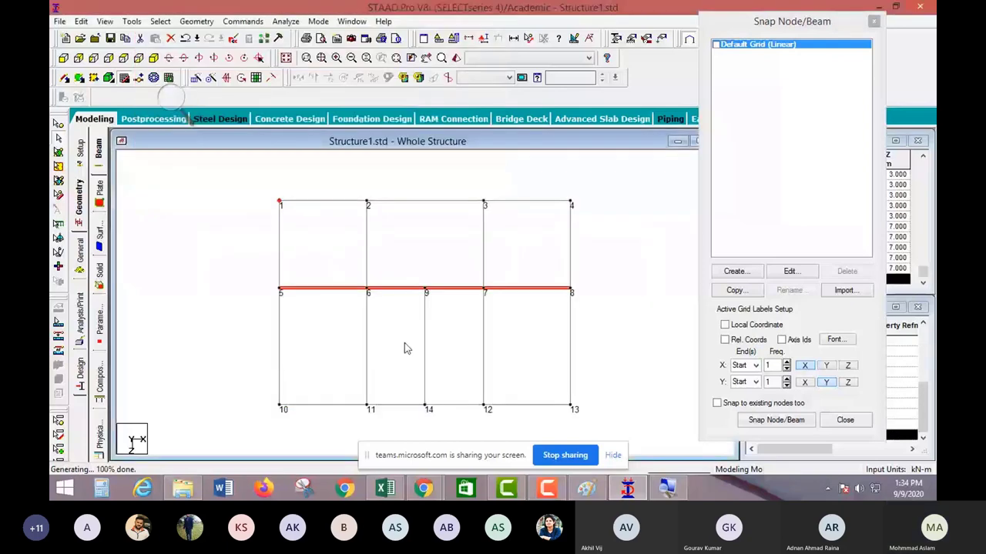
Step: Mark the new row's nodes 10–14 with on-screen annotations
right_click(378, 348)
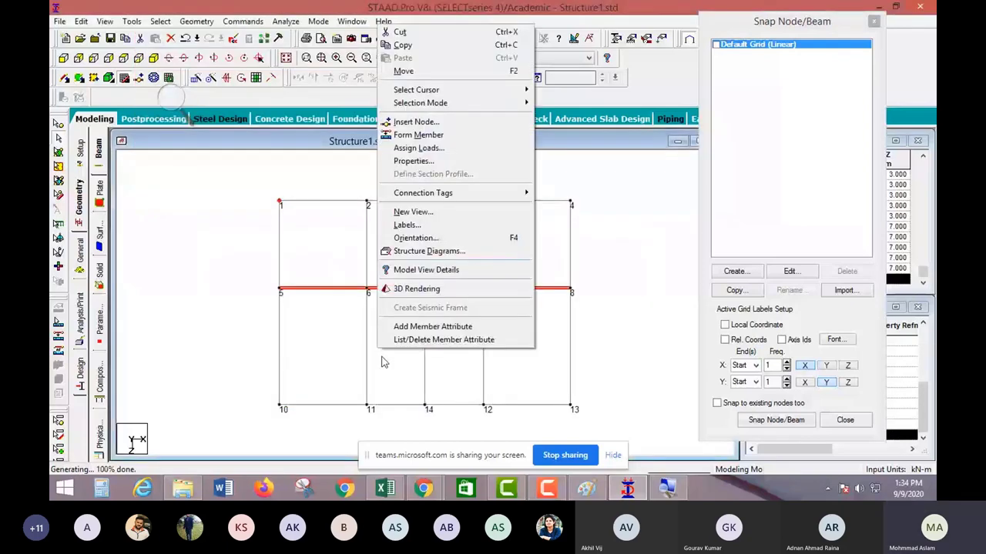
click(383, 362)
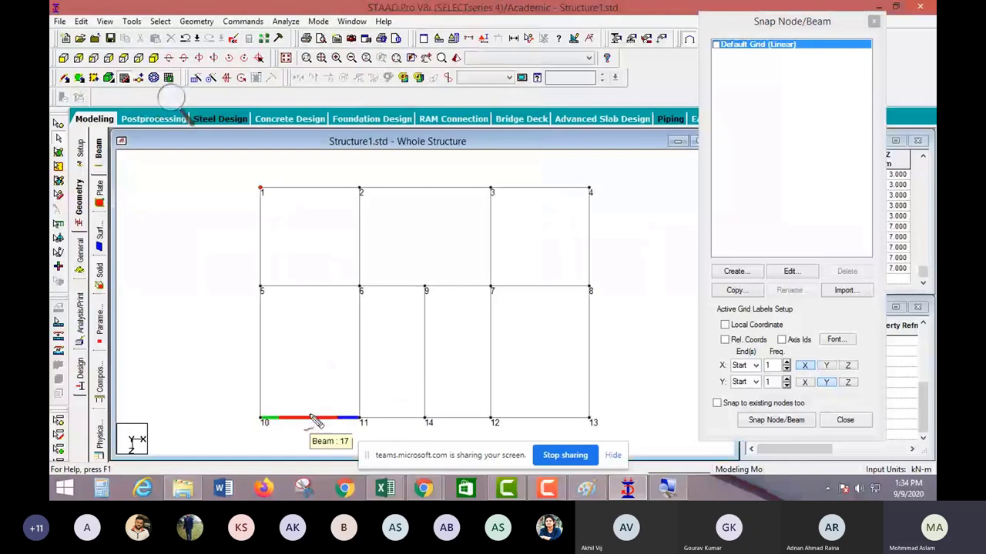
mouse_move(316, 422)
mouse_down()
mouse_move(259, 396)
mouse_move(272, 392)
mouse_move(299, 430)
mouse_up()
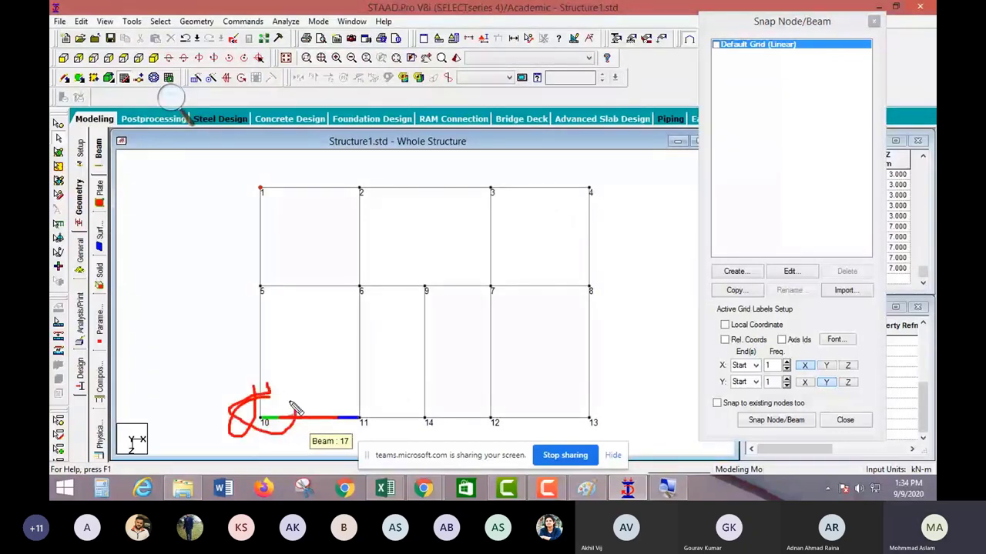
drag(346, 400, 352, 401)
drag(432, 416, 422, 424)
drag(481, 409, 497, 420)
drag(565, 400, 593, 427)
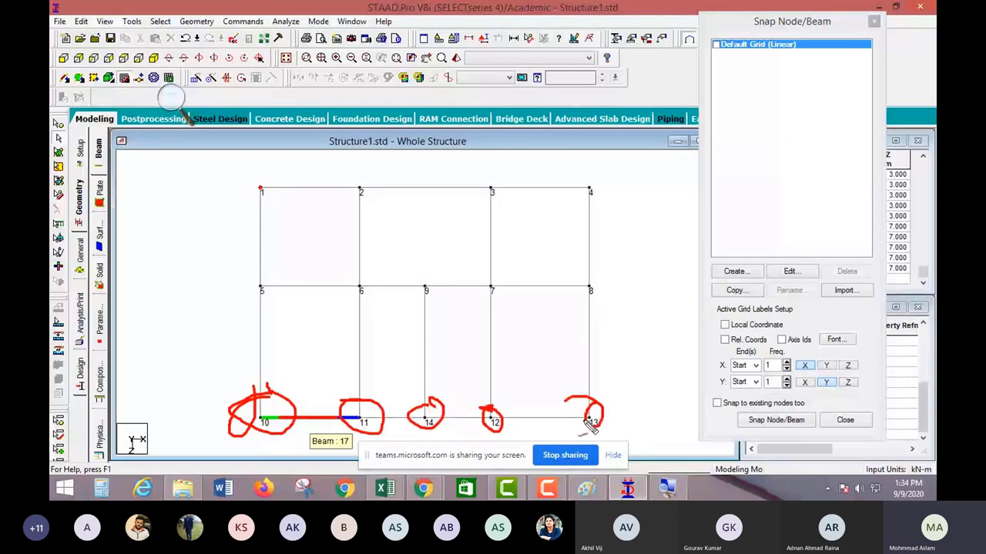
key(Escape)
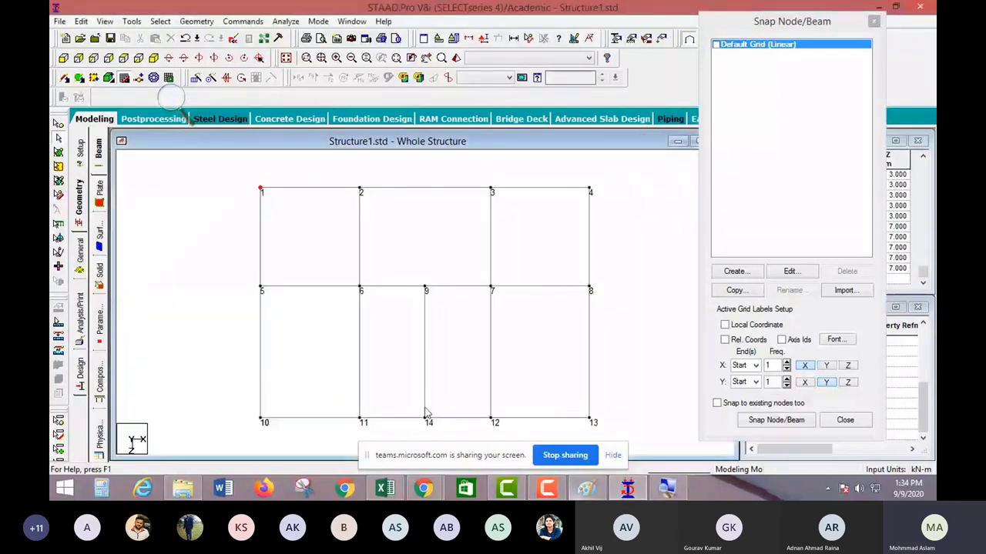
Step: Delete beams 13 and 14 joining nodes 6–11 and 7–12
click(362, 380)
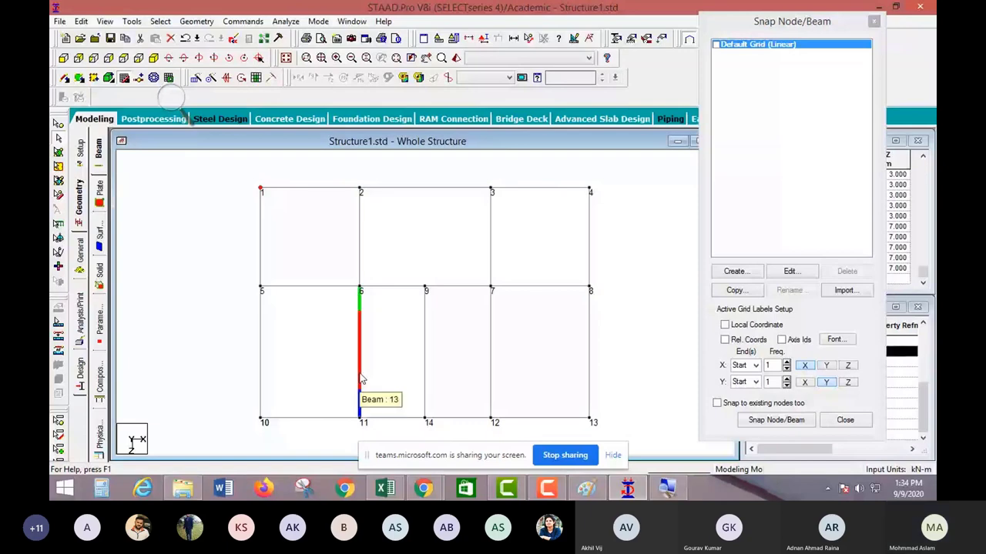
click(491, 354)
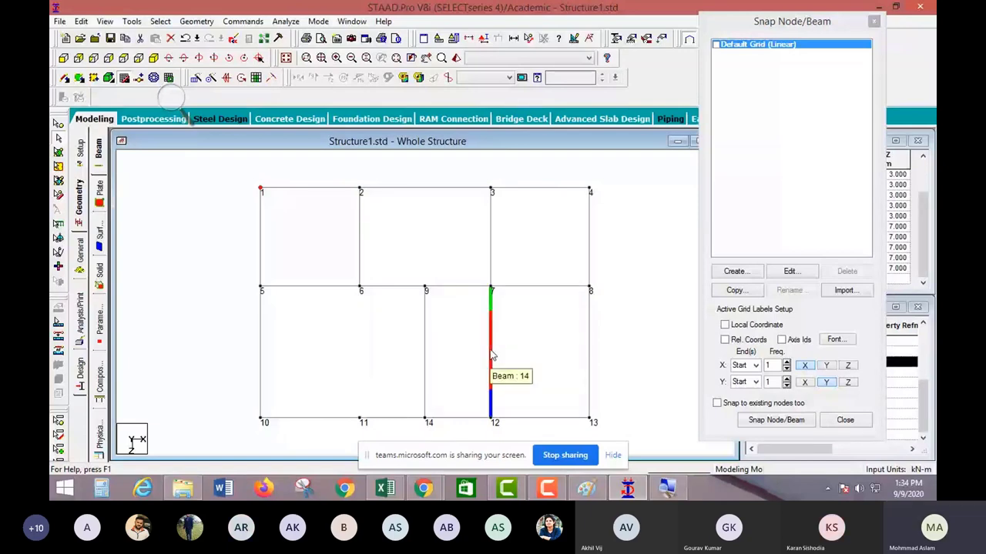
click(593, 497)
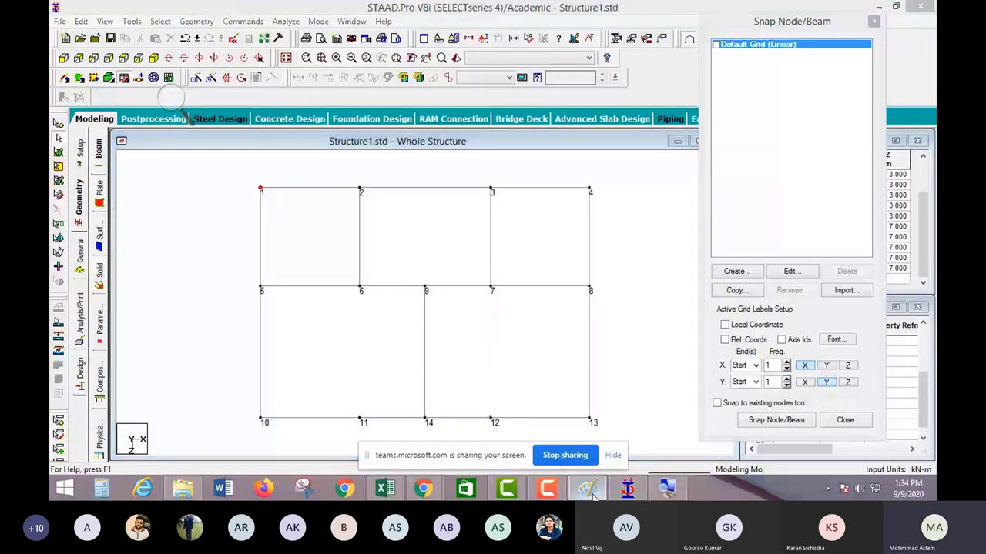
Step: Merge the bottom beam through node 11 into a single member ending at node 14
click(422, 424)
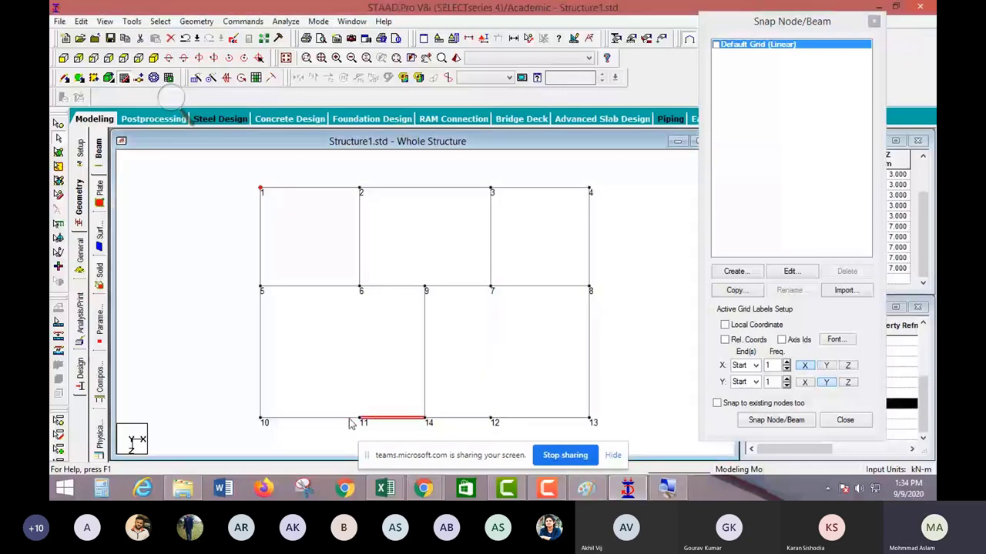
click(370, 420)
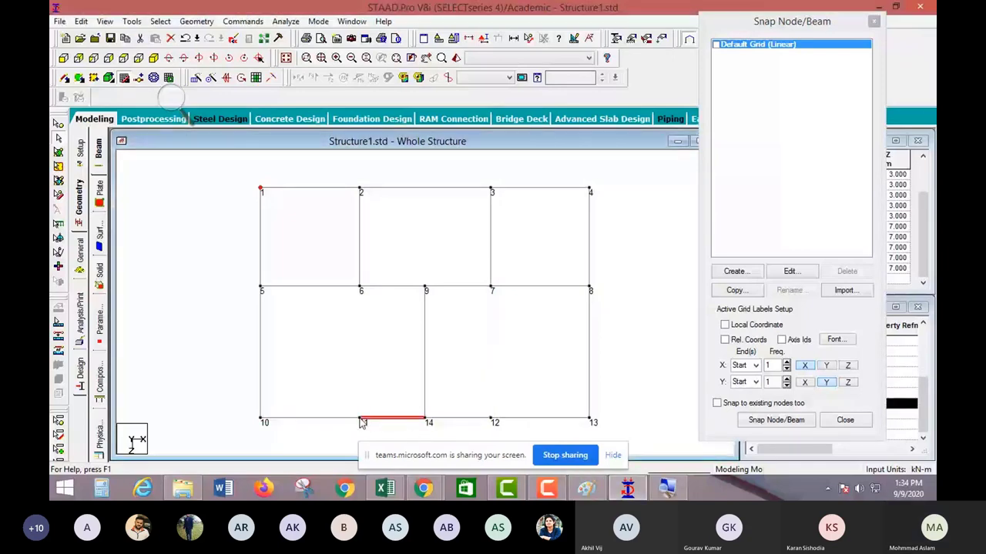
click(199, 21)
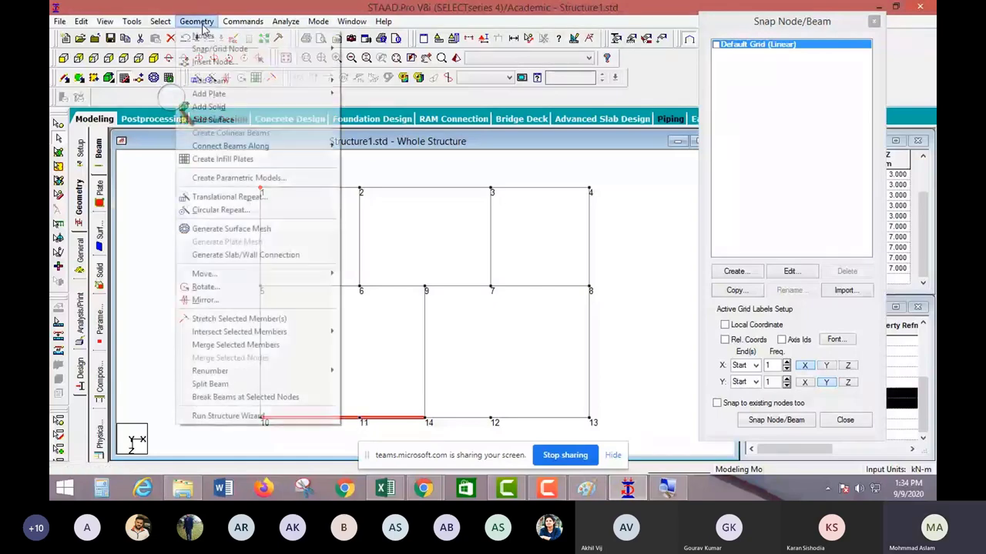
click(206, 346)
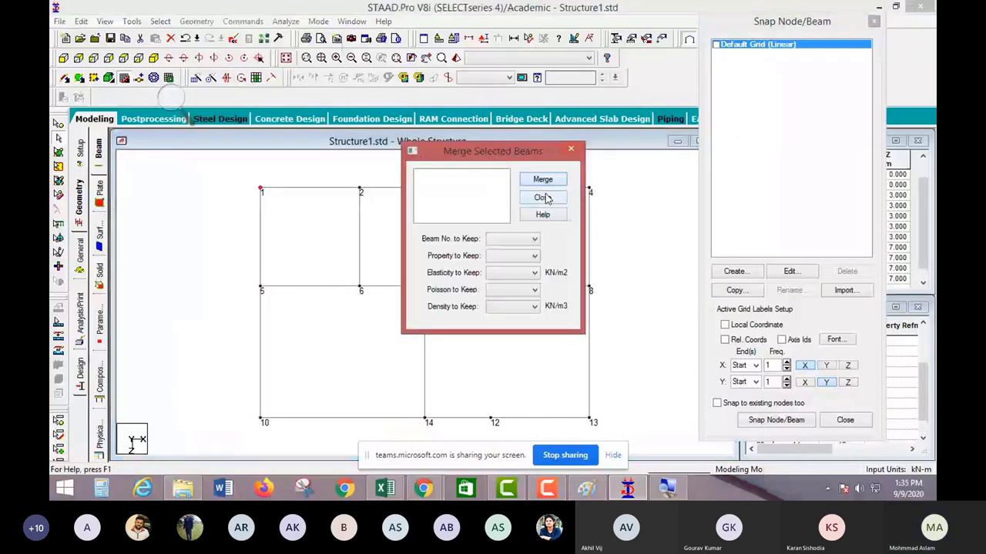
click(545, 199)
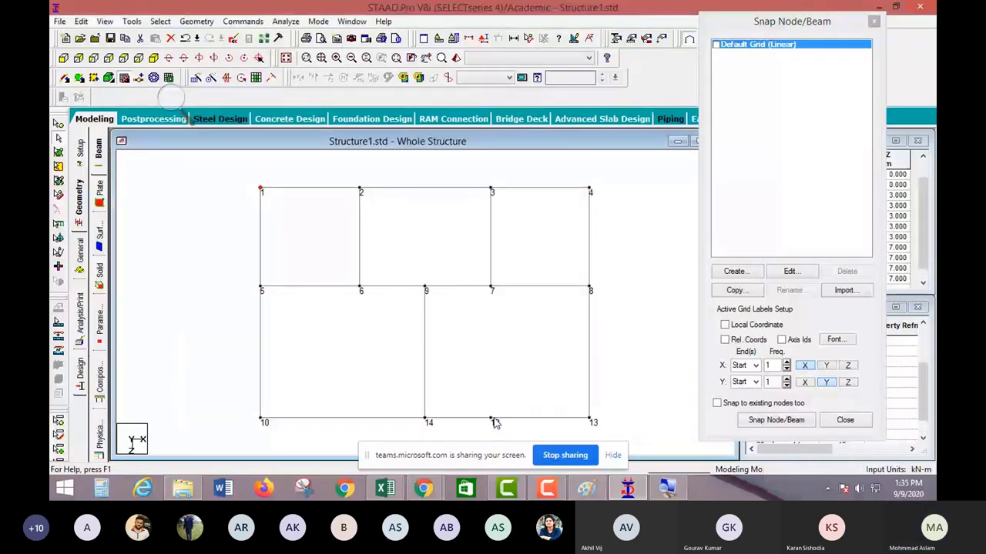
Step: Merge the bottom beams from node 14 to node 13 into a single member
click(496, 419)
click(196, 20)
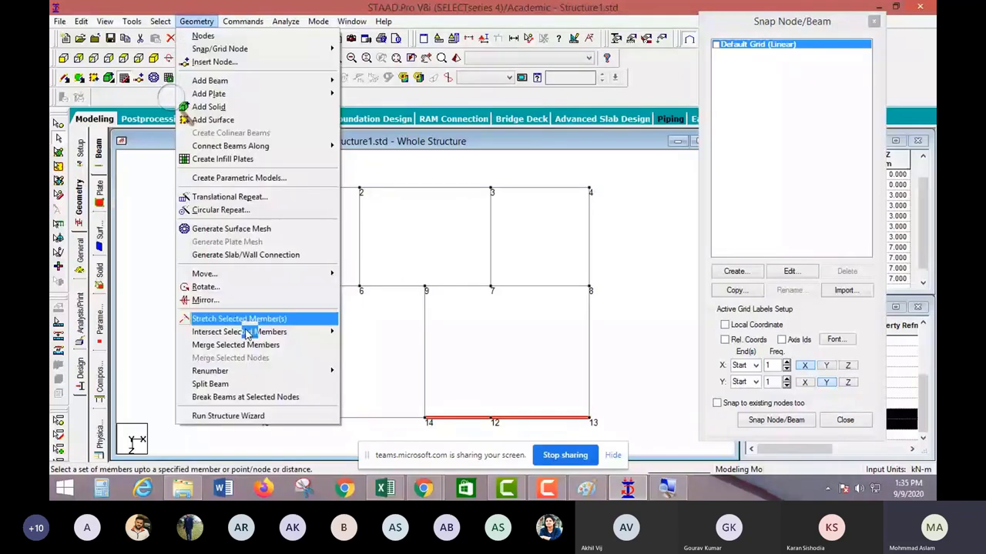
click(206, 347)
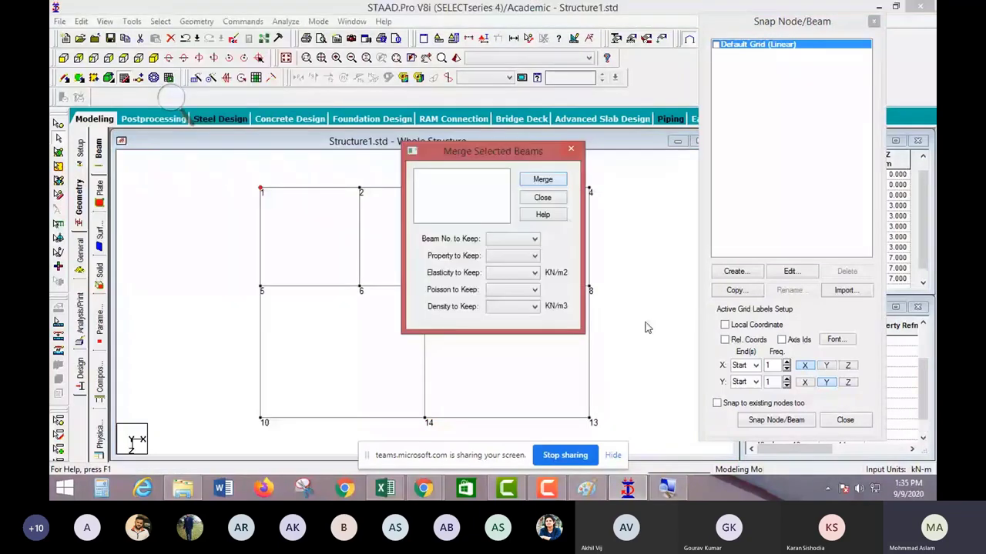
click(542, 200)
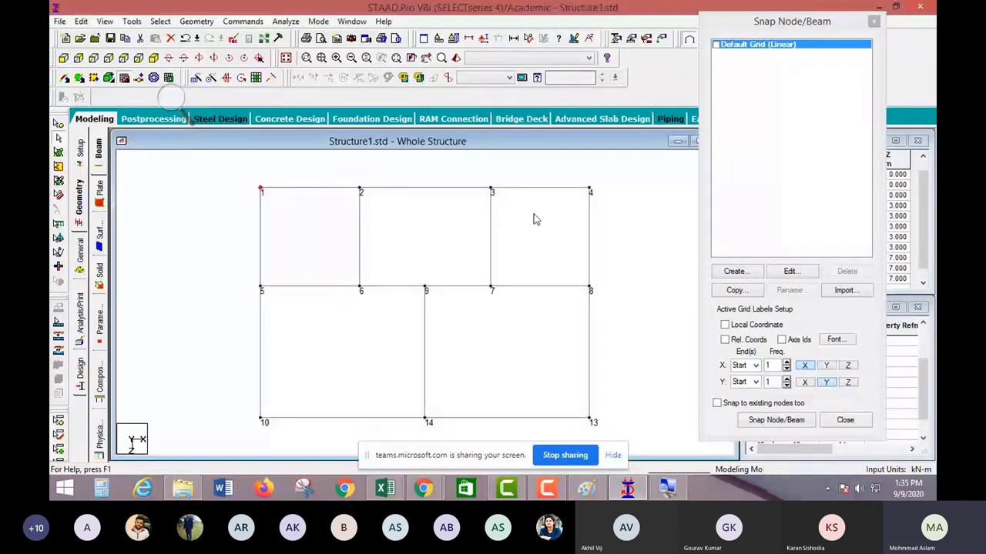
drag(242, 179, 246, 205)
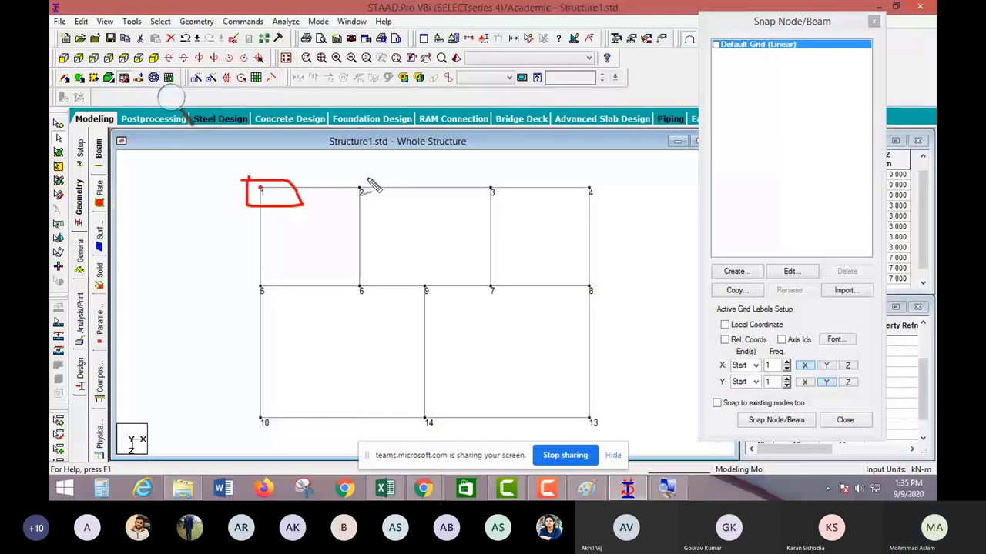
mouse_move(357, 174)
mouse_down()
mouse_move(360, 205)
mouse_move(379, 173)
mouse_move(334, 172)
mouse_up()
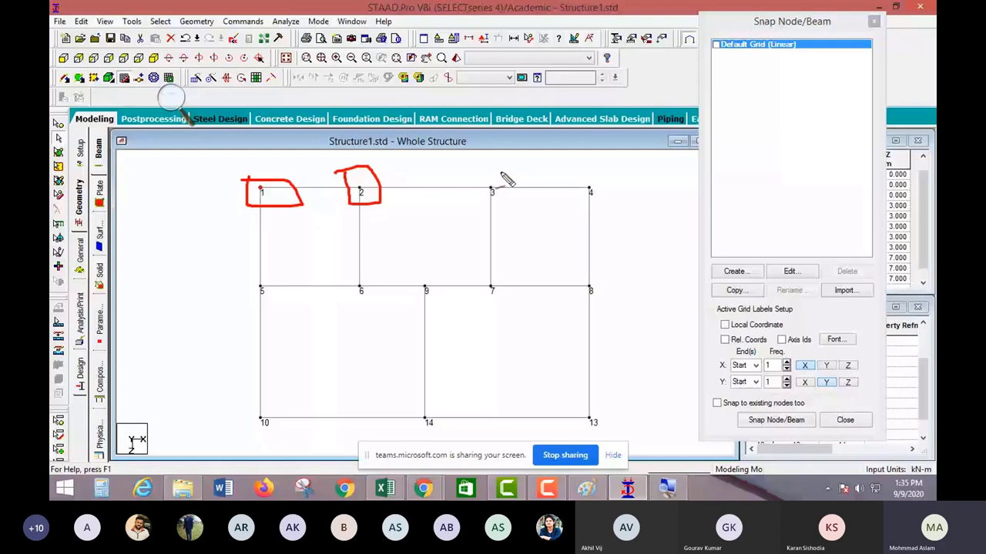
drag(500, 174, 472, 177)
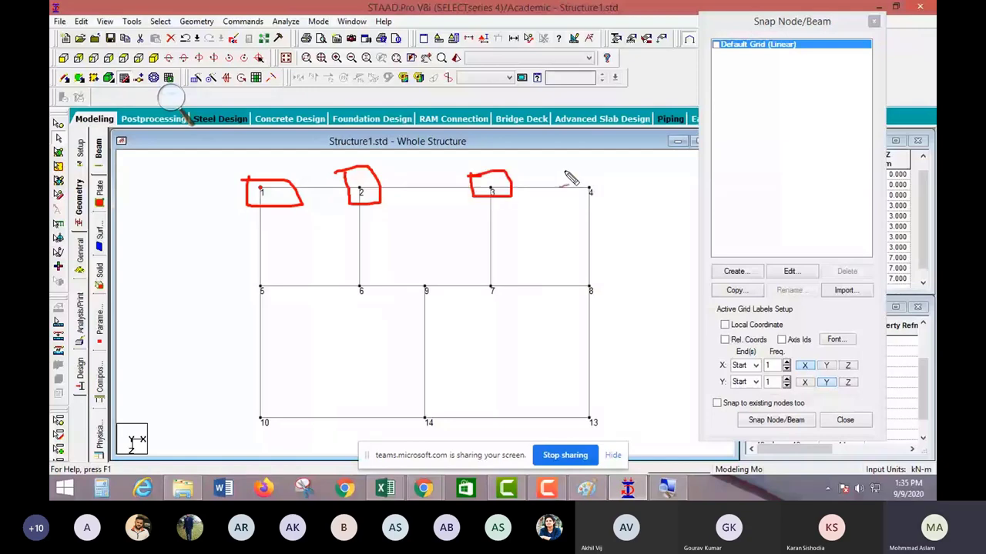
drag(565, 174, 545, 179)
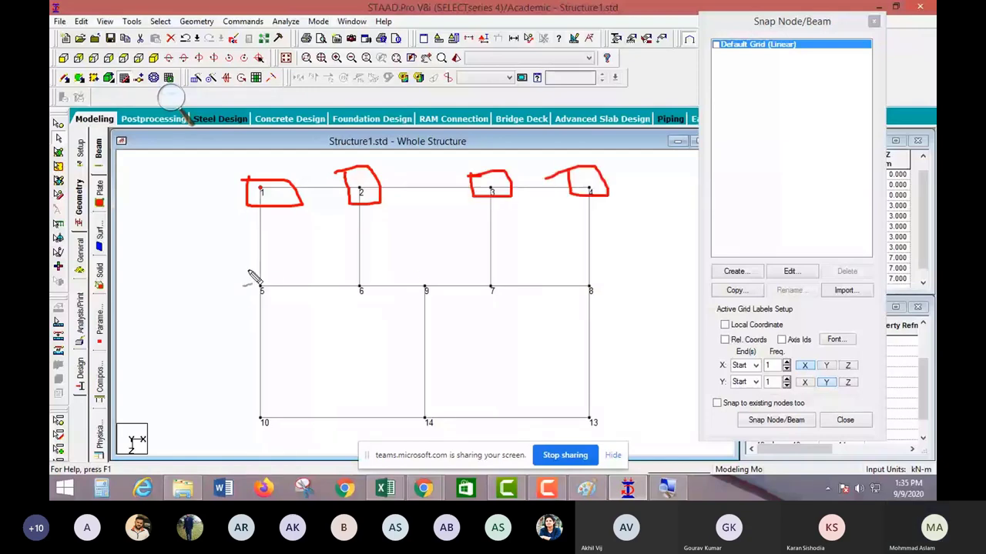
drag(248, 271, 262, 269)
mouse_move(414, 271)
mouse_down()
mouse_move(425, 302)
mouse_move(416, 274)
mouse_up()
drag(545, 273, 571, 263)
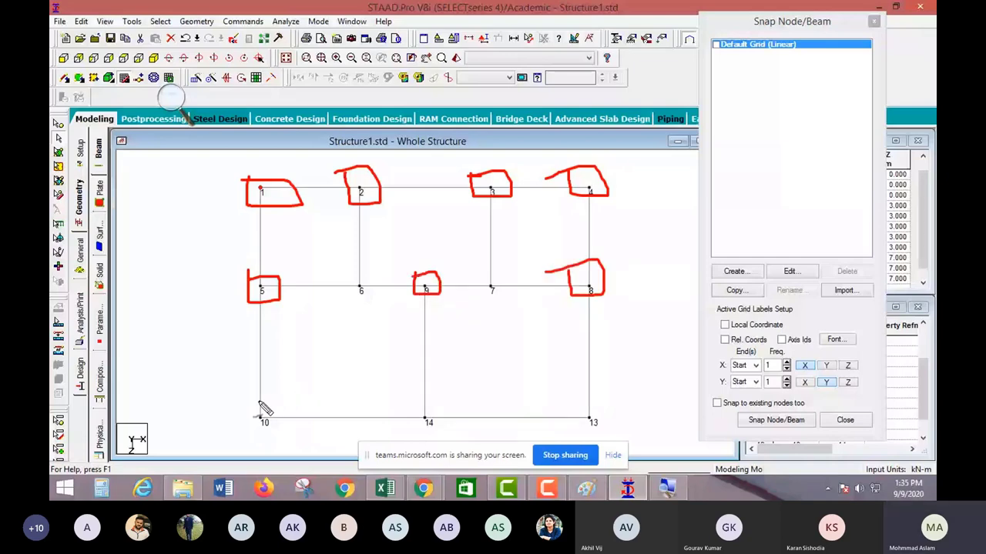
drag(254, 402, 233, 405)
mouse_move(411, 402)
mouse_down()
mouse_move(411, 428)
mouse_move(413, 400)
mouse_up()
drag(566, 400, 570, 408)
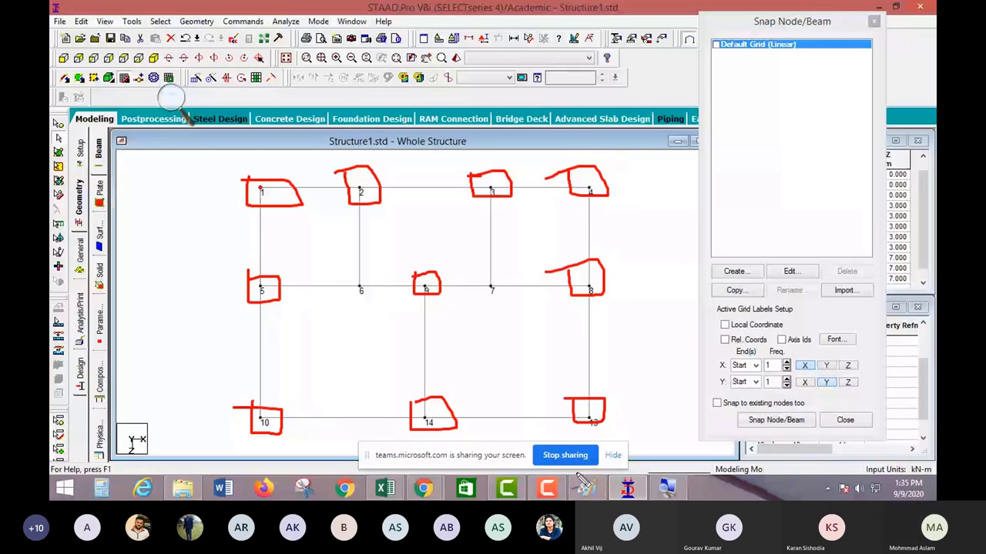
key(Escape)
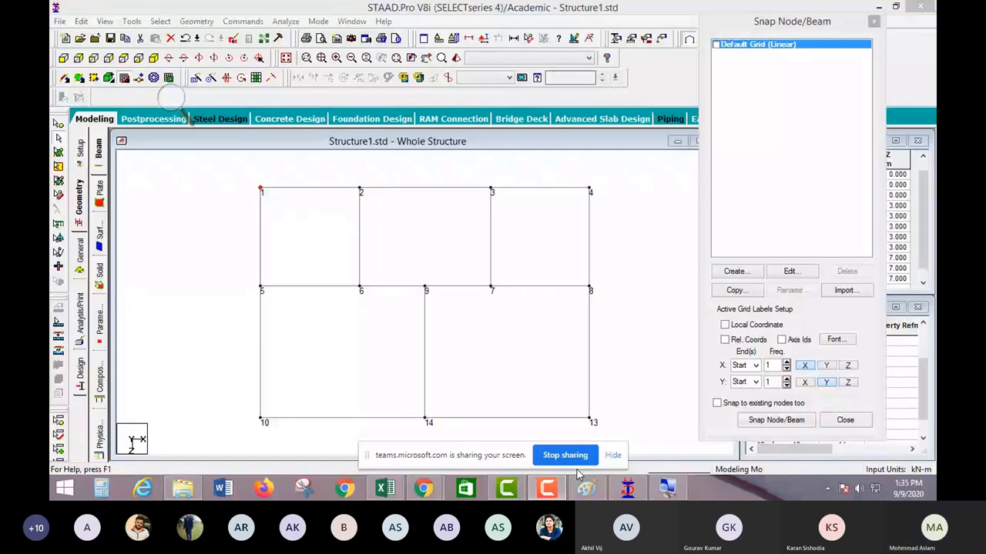
click(585, 487)
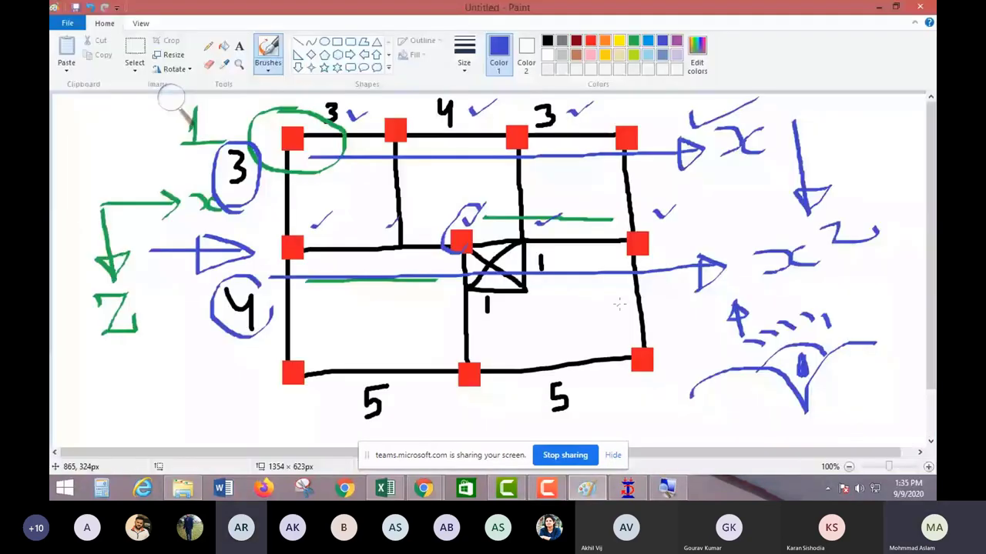
click(593, 493)
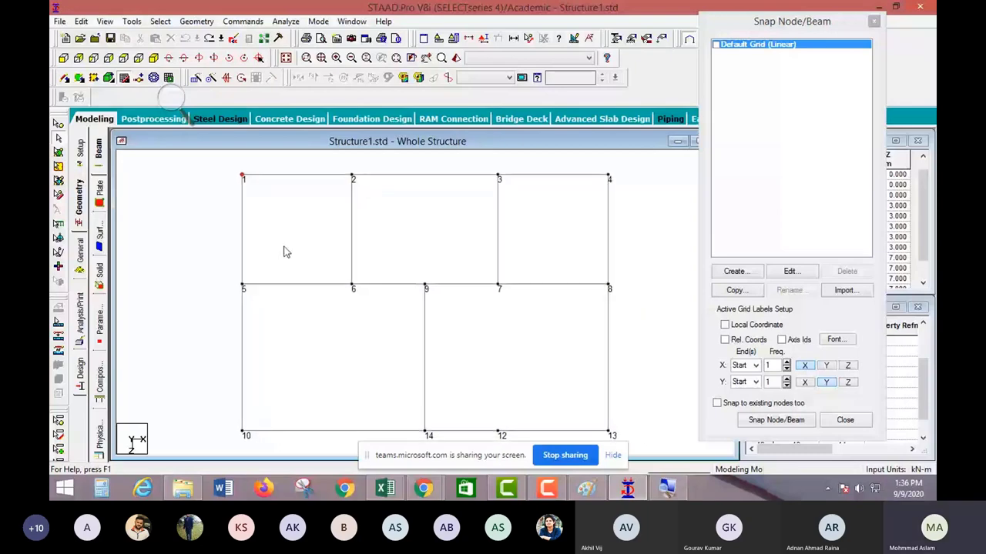
Step: Mark the middle row, 4 m Z span and bottom nodes 14 and 12 in red, then clear the marks
mouse_move(212, 277)
mouse_down()
mouse_move(413, 273)
mouse_move(626, 289)
mouse_move(378, 338)
mouse_move(219, 292)
mouse_move(225, 267)
mouse_up()
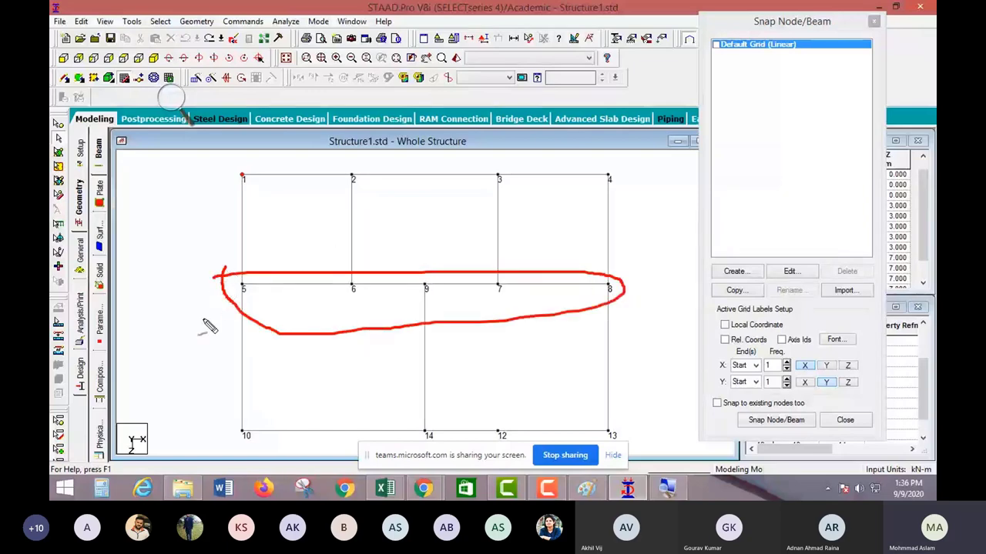
mouse_move(191, 301)
mouse_down()
mouse_move(189, 399)
mouse_move(191, 370)
mouse_move(170, 448)
mouse_move(219, 442)
mouse_up()
mouse_move(626, 332)
mouse_down()
mouse_move(641, 374)
mouse_move(663, 370)
mouse_up()
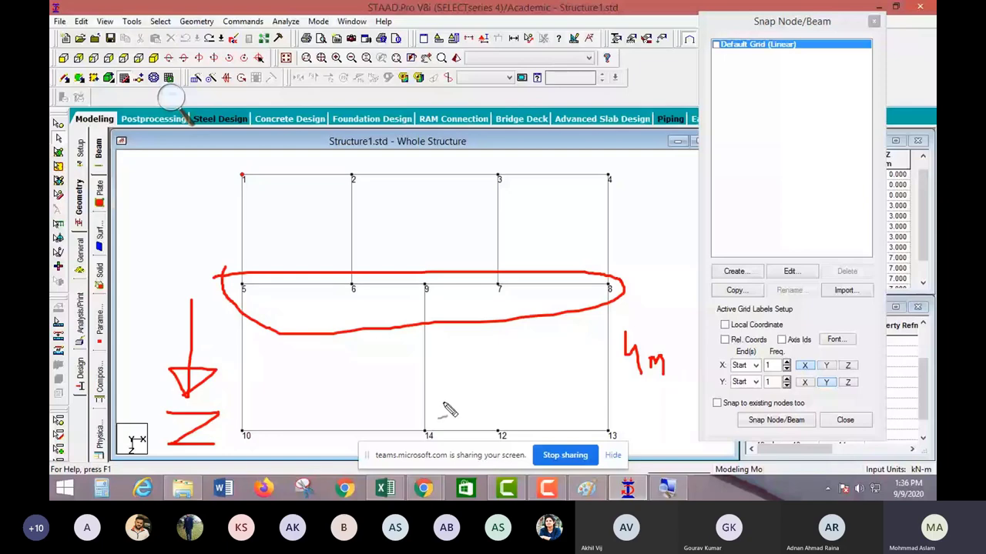
drag(337, 425, 357, 440)
drag(490, 427, 510, 442)
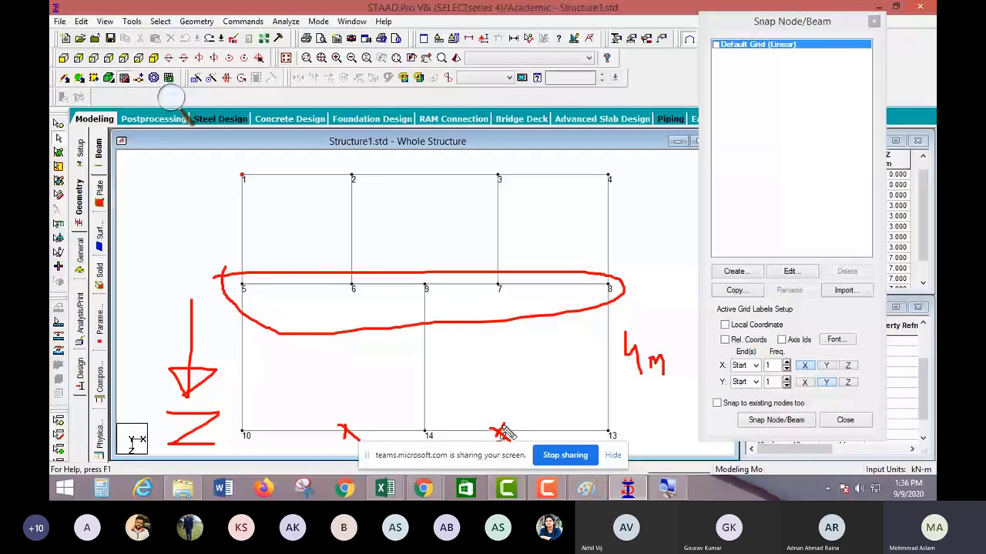
key(Escape)
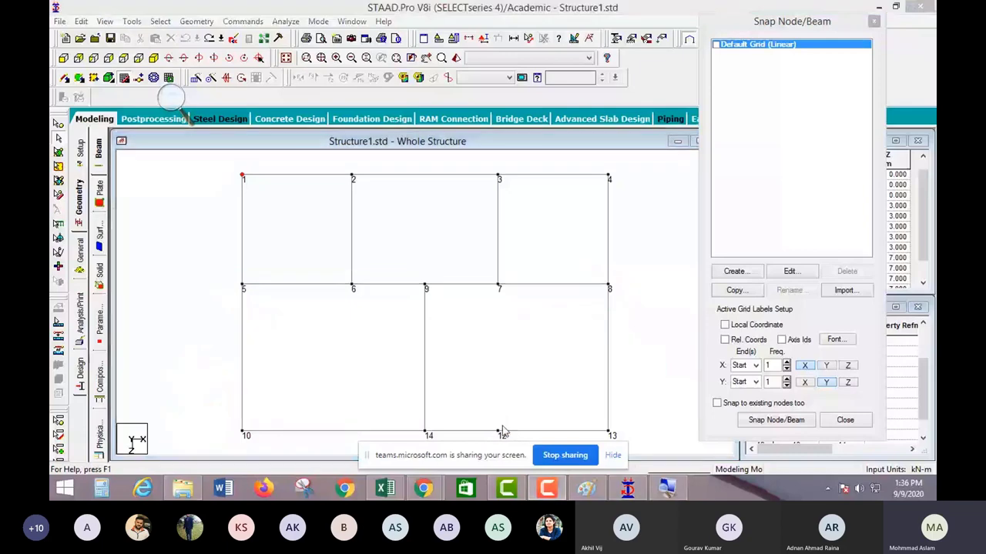
click(500, 433)
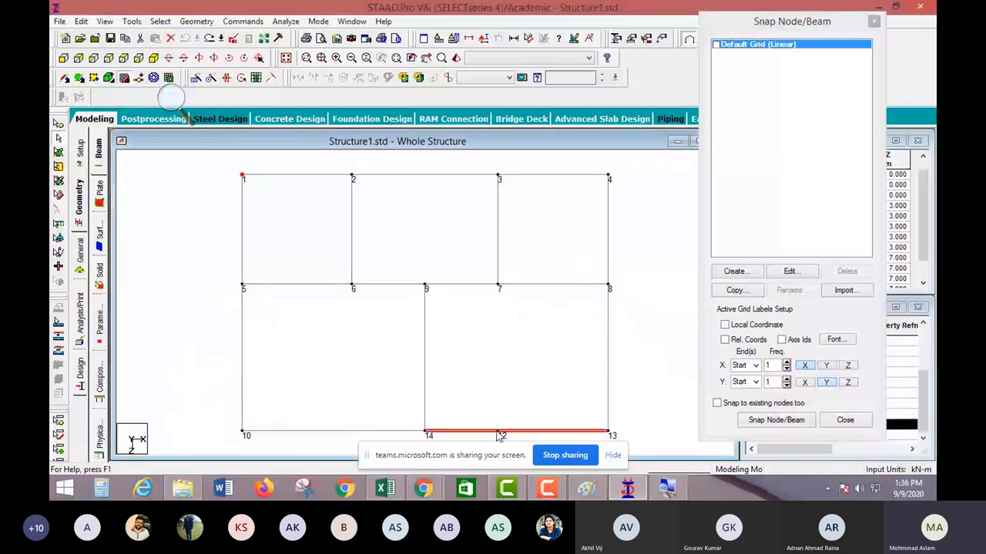
click(199, 22)
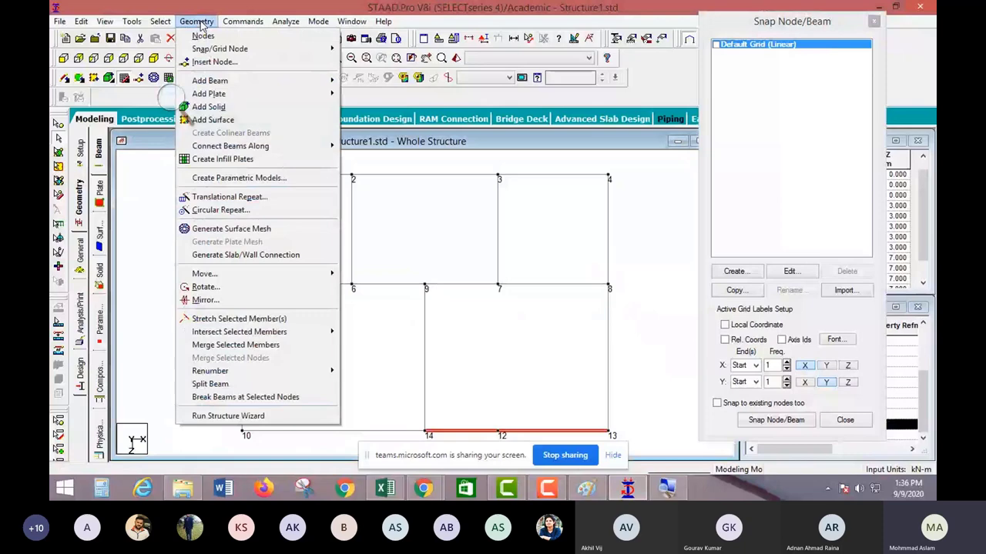
click(268, 348)
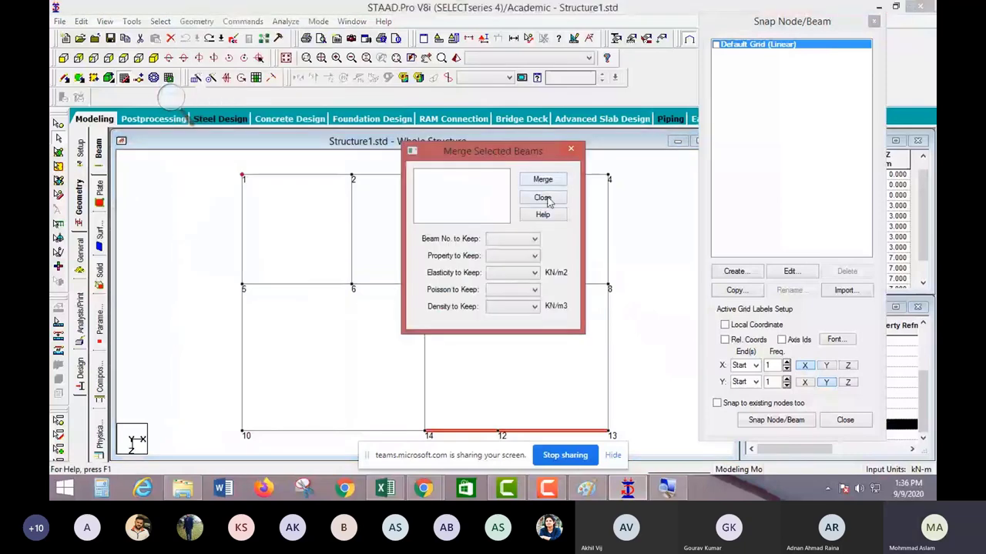
click(543, 198)
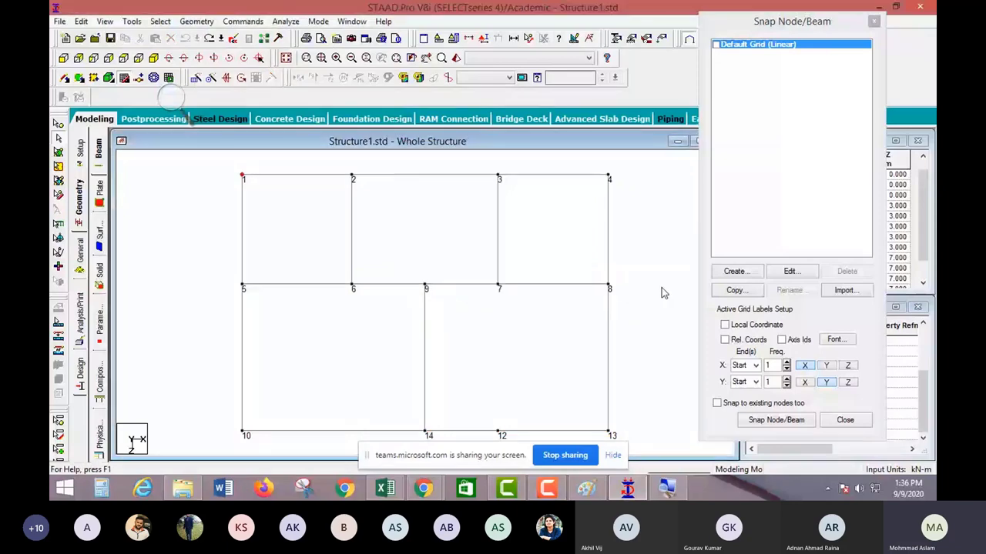
click(497, 433)
click(196, 21)
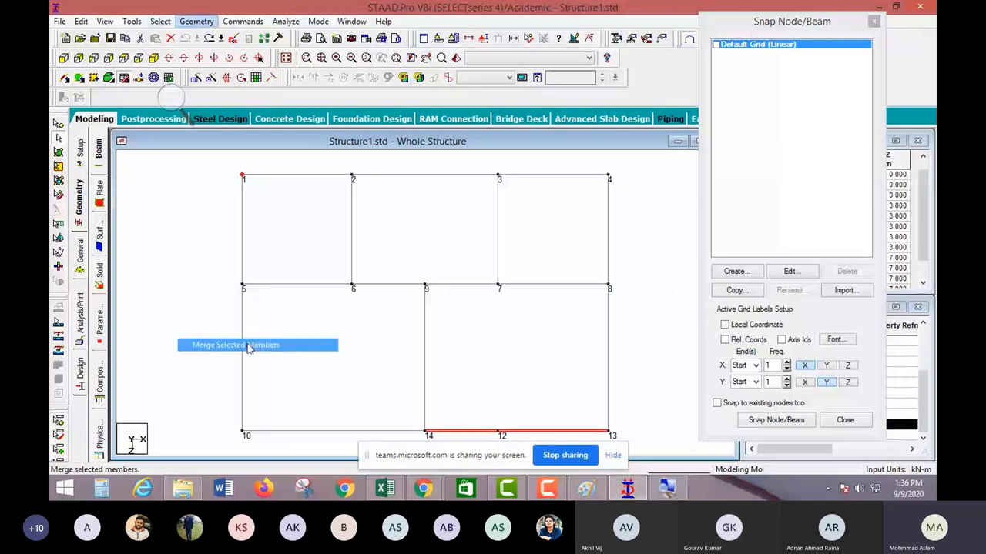
click(249, 347)
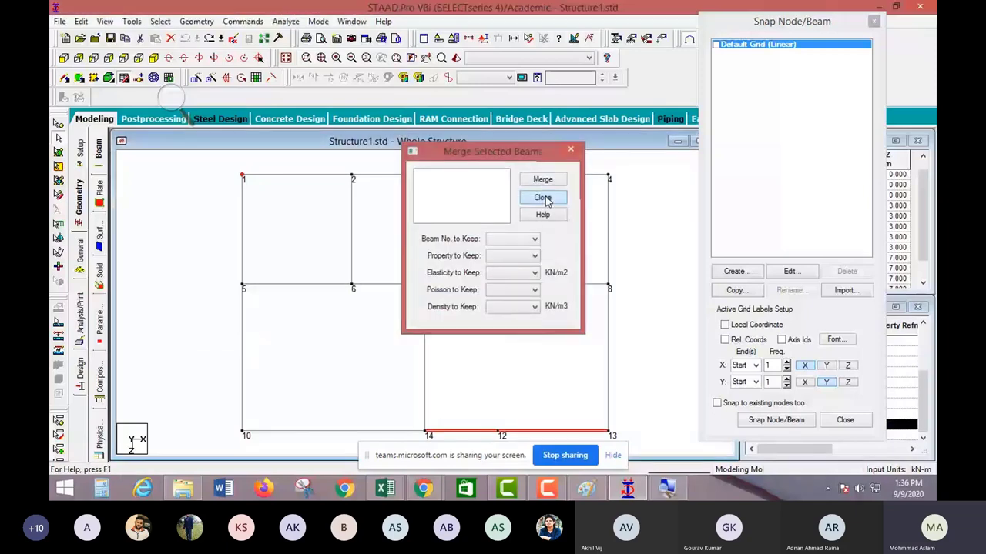
click(543, 198)
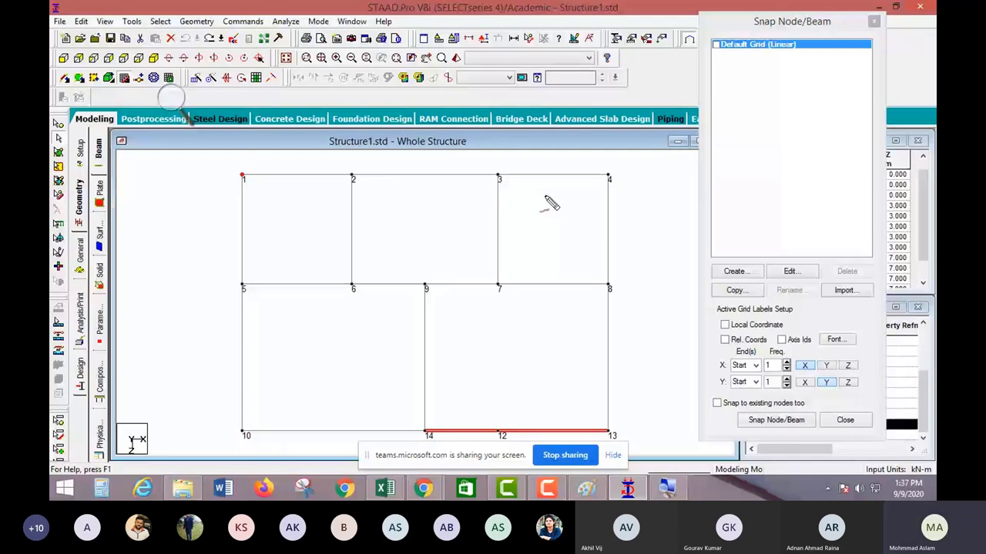
mouse_move(394, 219)
mouse_down()
mouse_move(416, 225)
mouse_move(395, 243)
mouse_move(407, 223)
mouse_move(403, 237)
mouse_move(611, 215)
mouse_up()
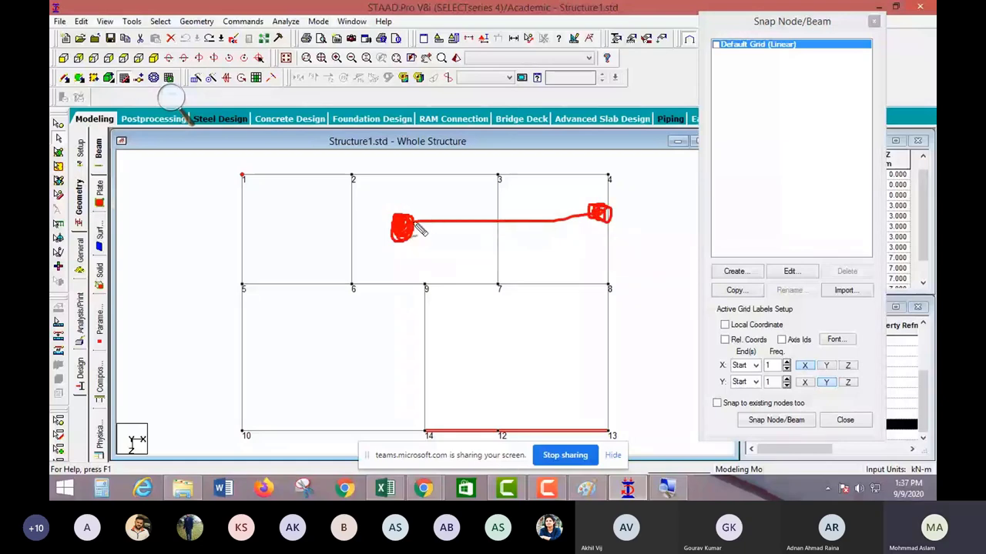
drag(420, 230, 208, 224)
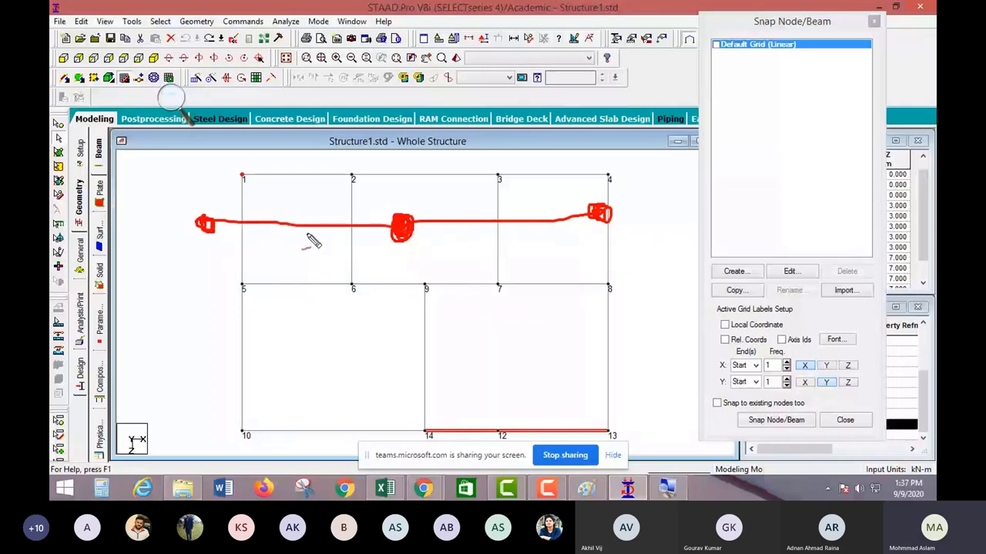
mouse_move(307, 234)
mouse_down()
mouse_move(309, 268)
mouse_move(296, 225)
mouse_up()
drag(321, 278, 356, 344)
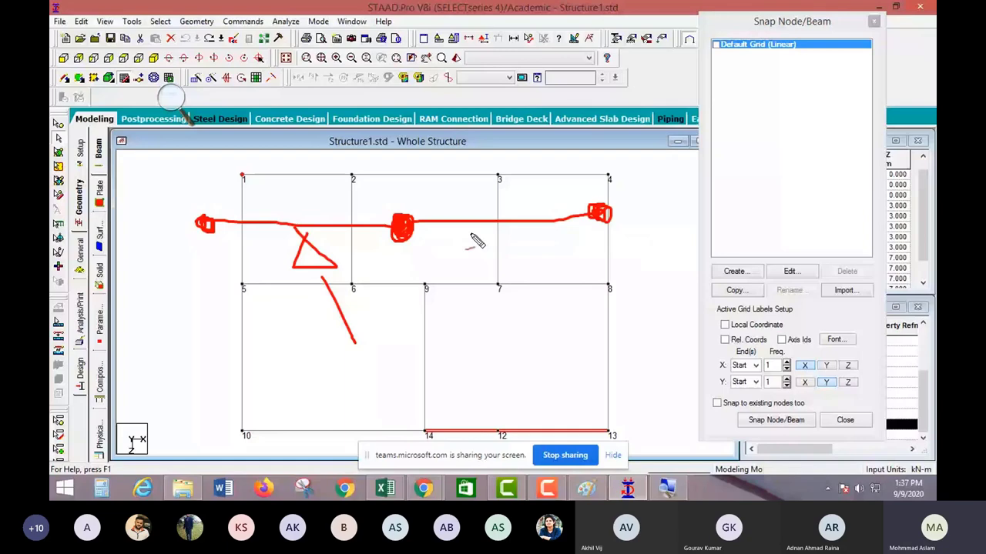
drag(472, 243, 388, 342)
mouse_move(204, 30)
mouse_down()
mouse_move(202, 189)
mouse_move(227, 164)
mouse_move(283, 176)
mouse_move(368, 146)
mouse_move(464, 141)
mouse_move(531, 77)
mouse_up()
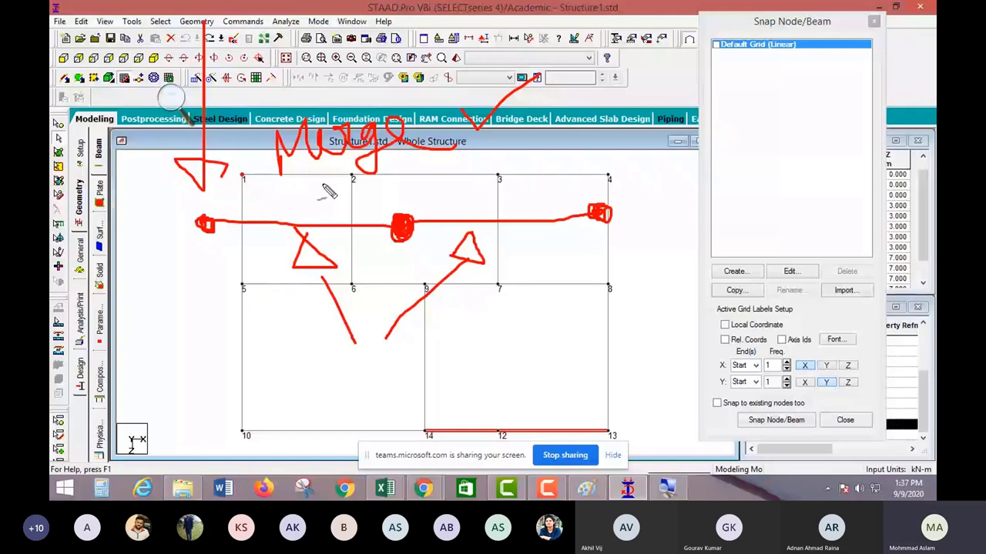
drag(320, 185, 325, 217)
drag(316, 219, 348, 210)
drag(475, 185, 487, 202)
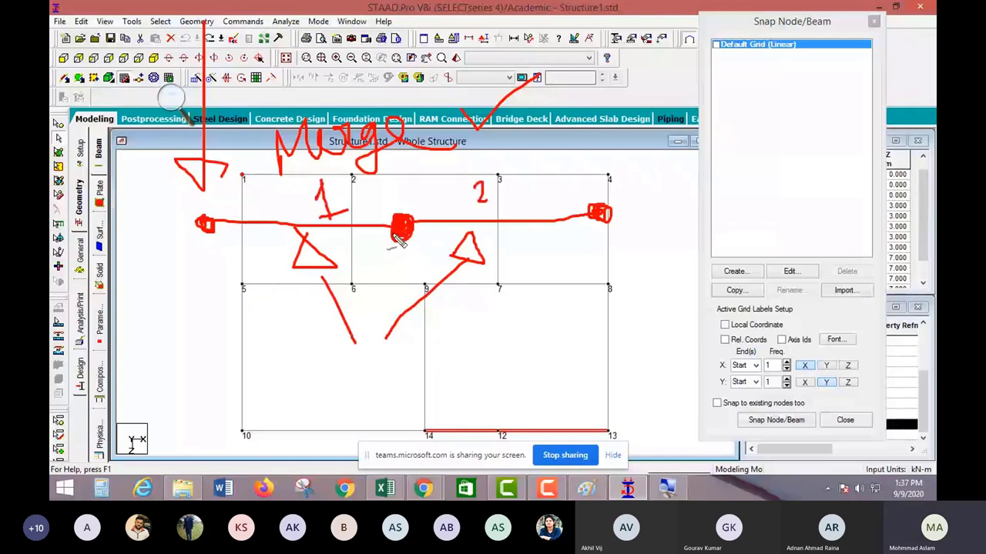
drag(206, 225, 570, 225)
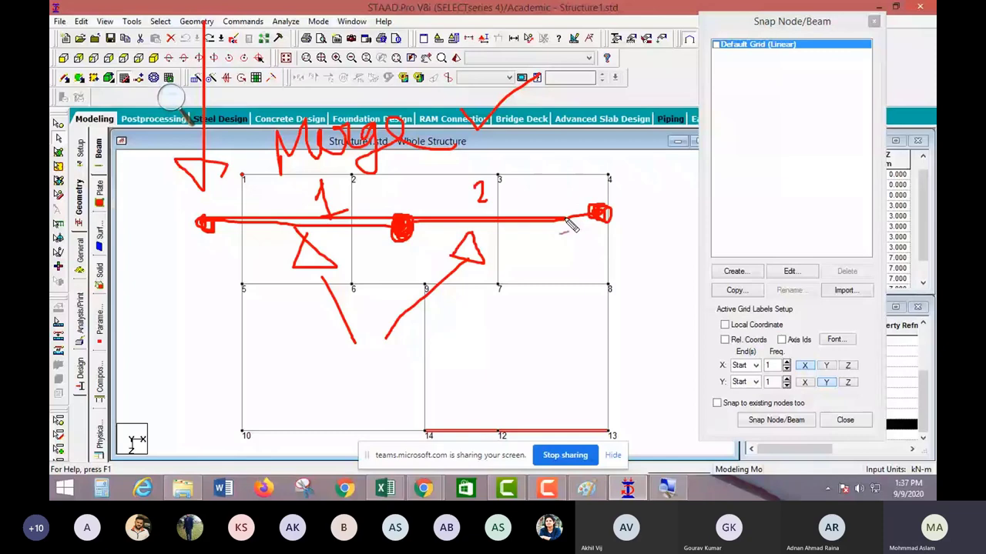
drag(486, 408, 485, 416)
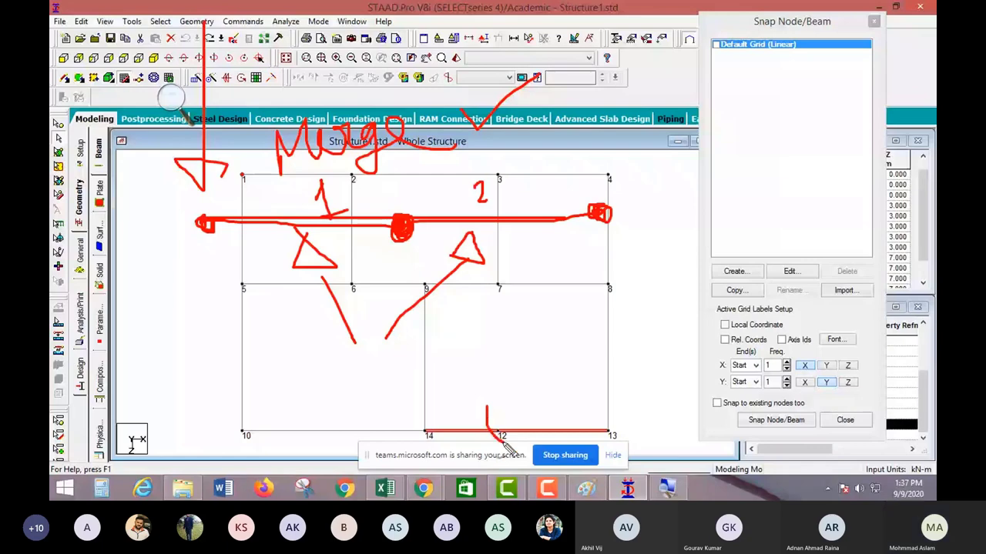
key(ctrl+z)
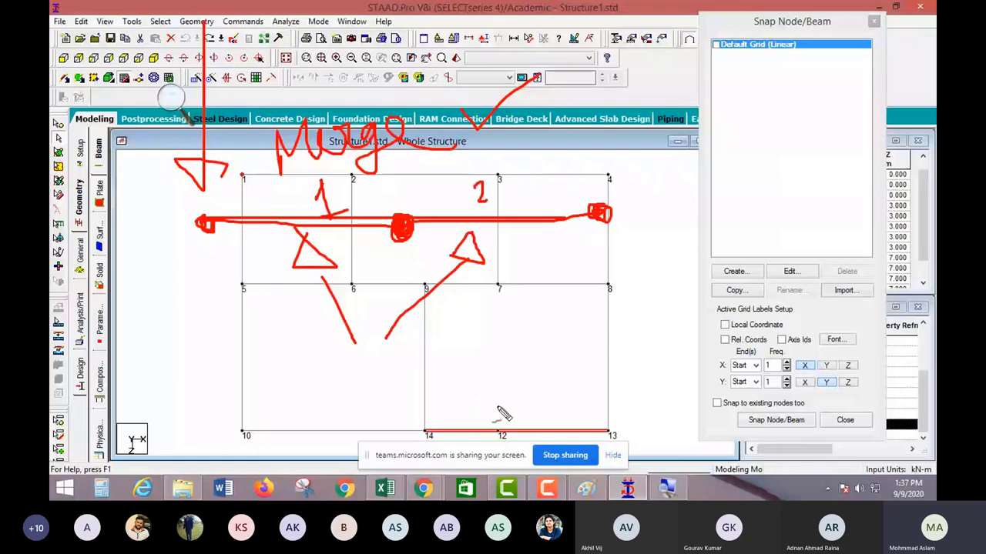
key(Escape)
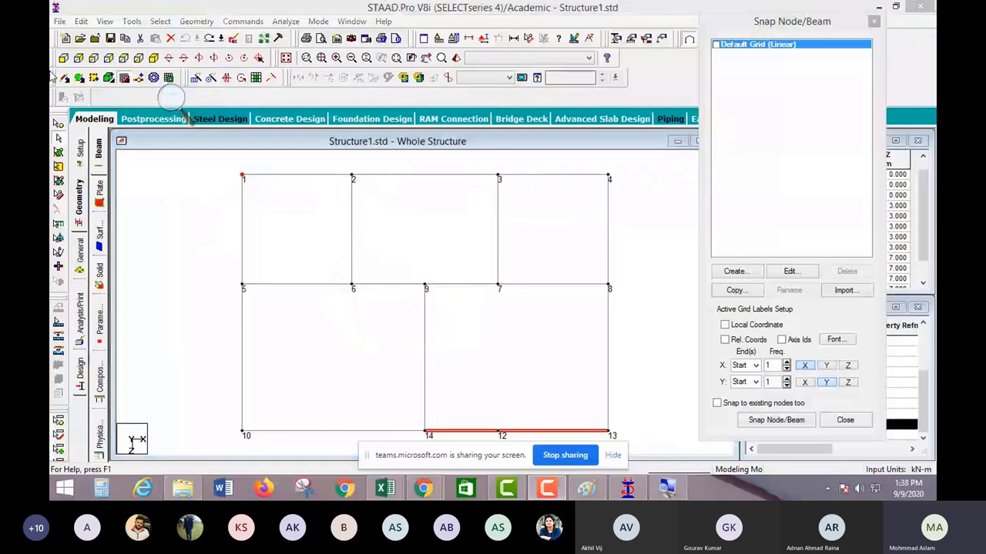
Step: Delete node 12 from the bottom beam between nodes 14 and 13, then bring up Chrome
click(501, 433)
key(Delete)
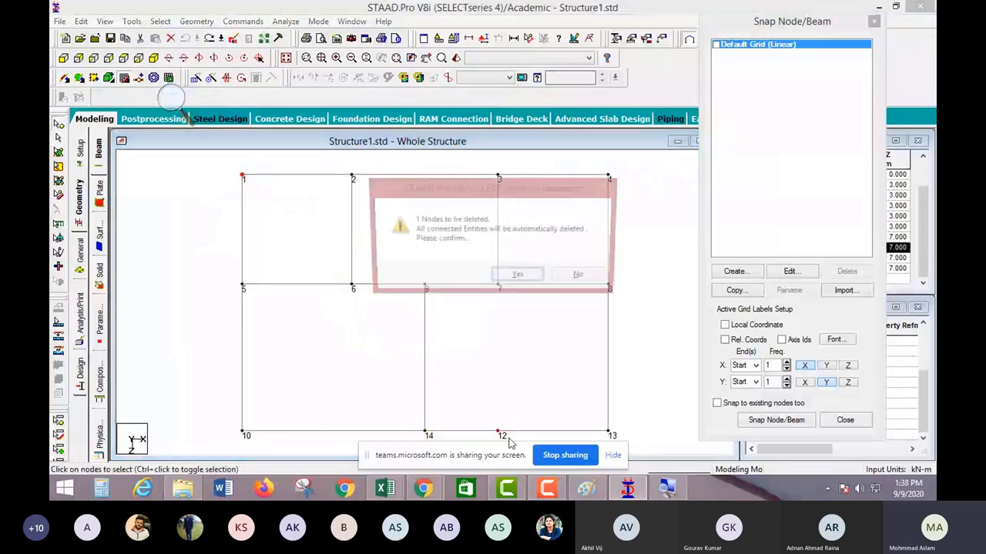
key(Return)
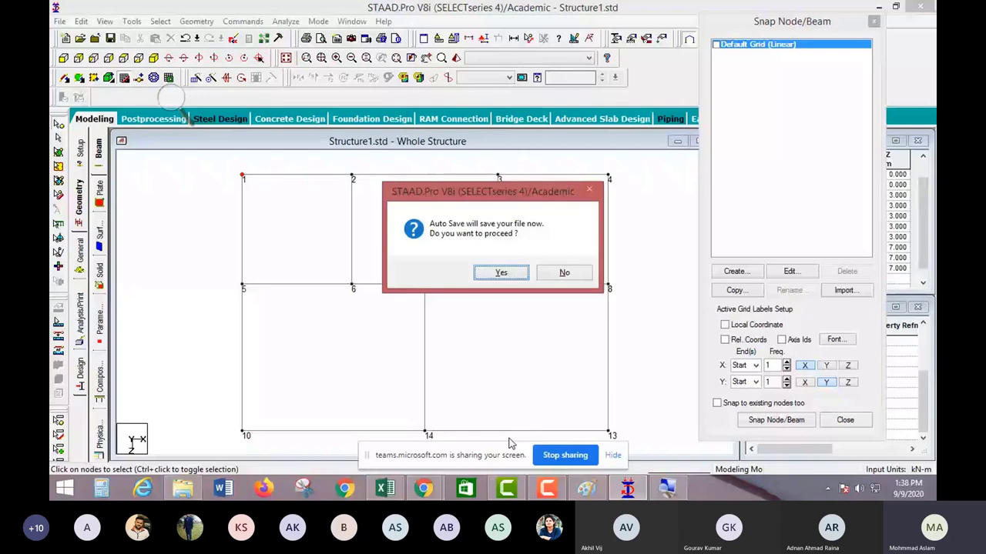
click(423, 488)
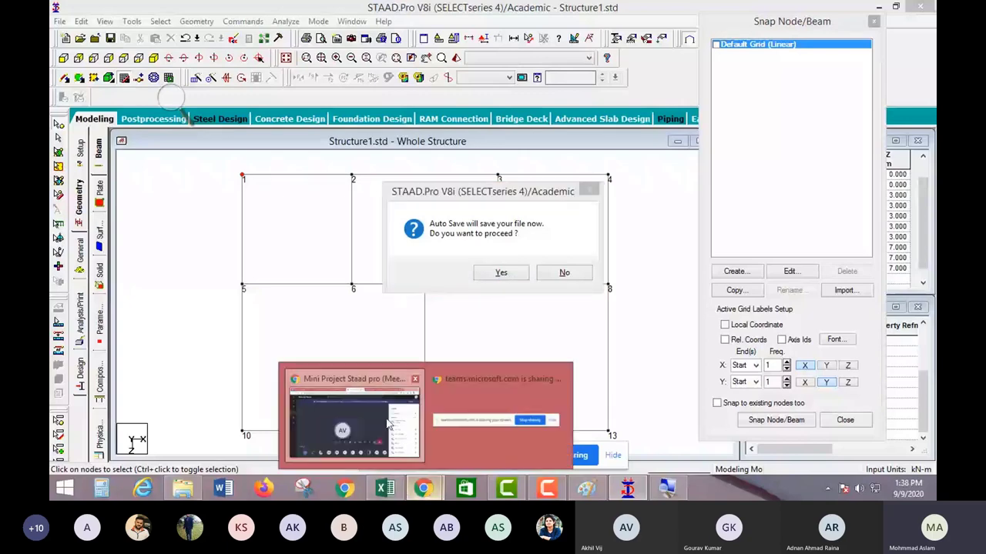
Step: Download the 23-attendee list from the Teams meeting's participant options menu in Chrome
click(387, 422)
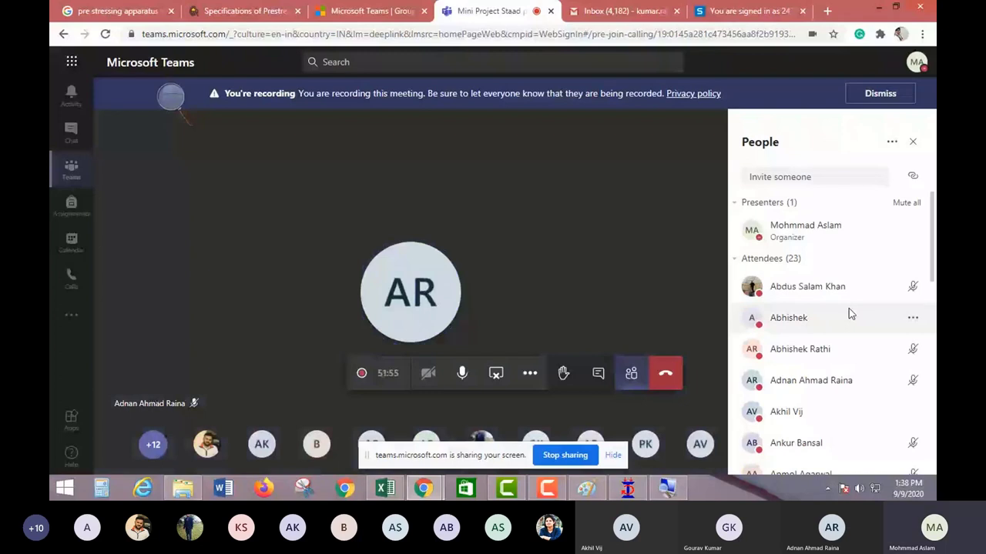
click(891, 142)
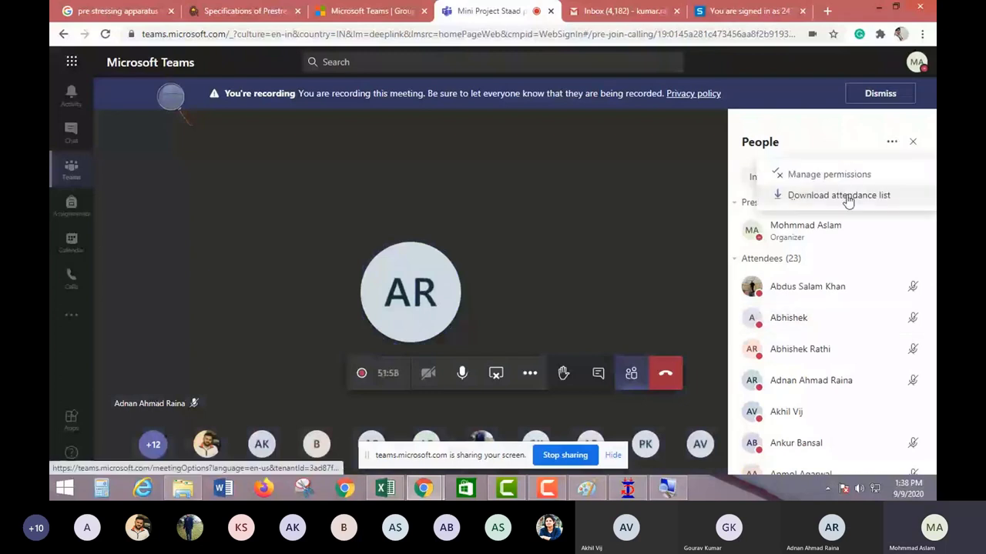
click(848, 198)
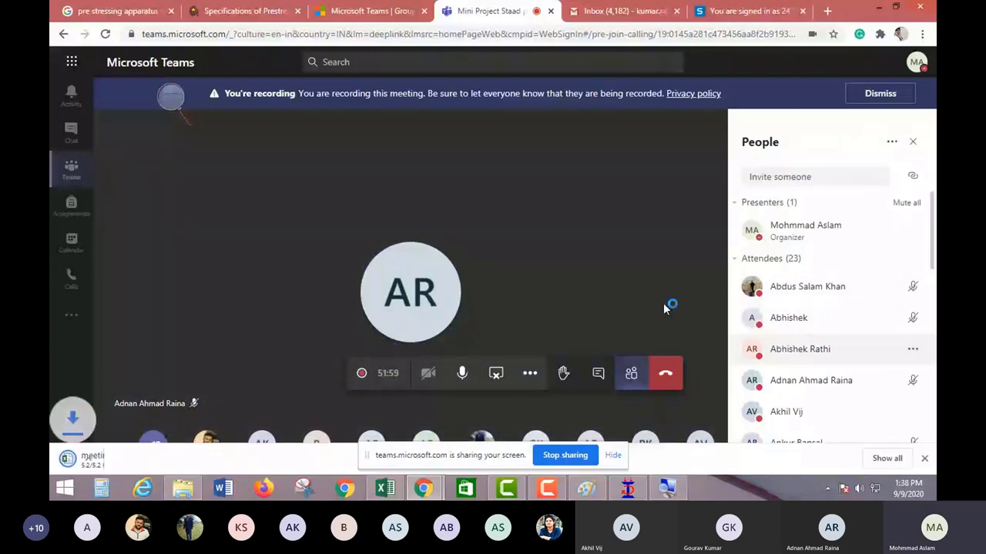